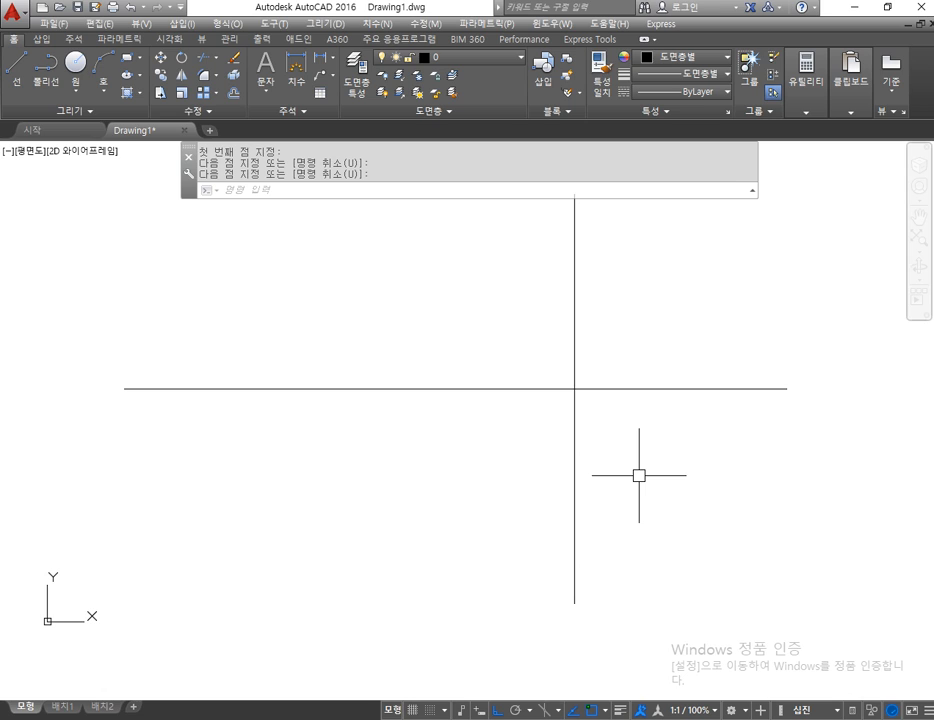
Step: Offset the vertical construction line 33.5 to its right
type("o")
key("Return")
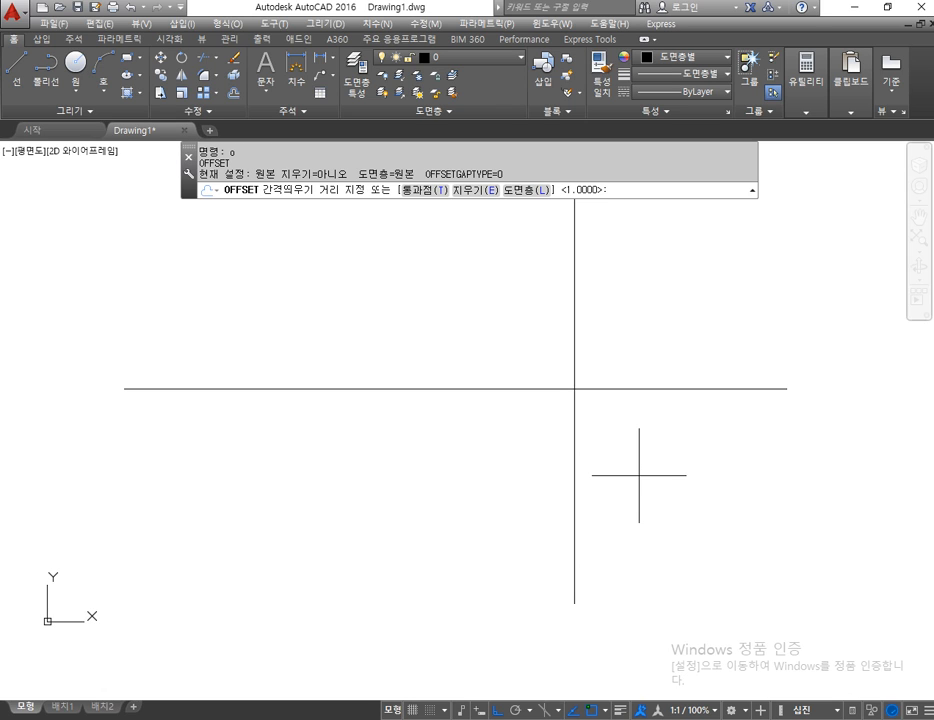
type("33.5")
key("Return")
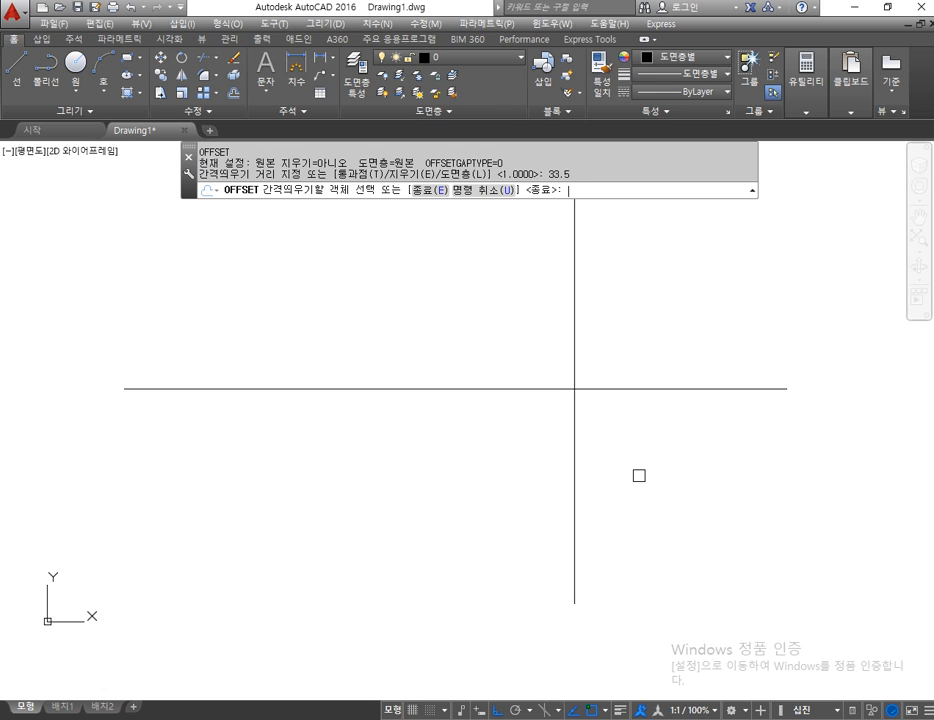
left_click(575, 280)
left_click(712, 312)
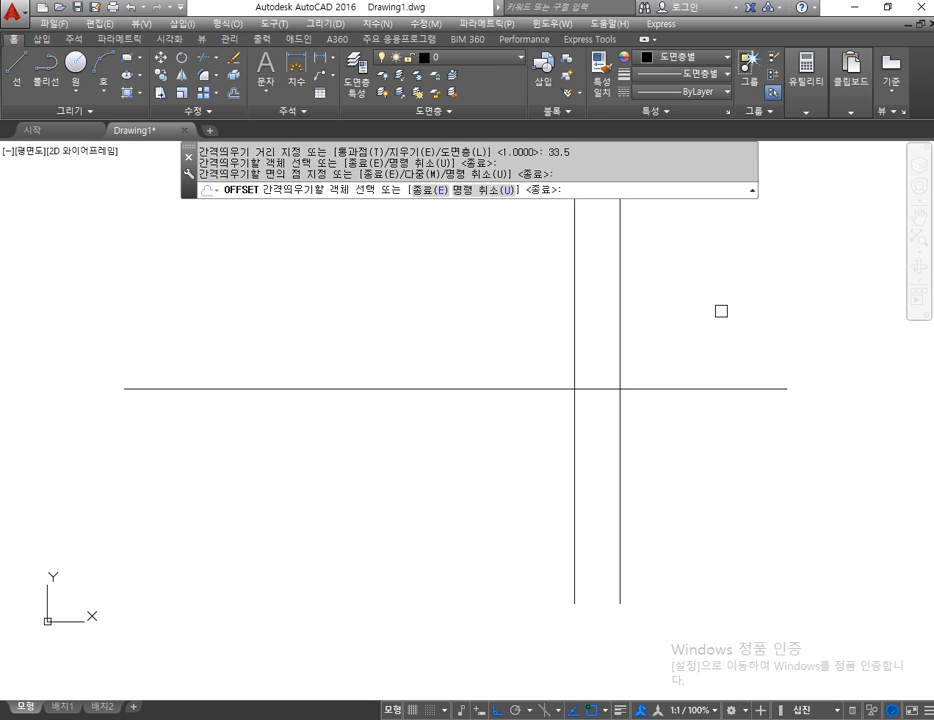
key("Return")
Step: Offset the rightmost vertical line 133.5 to its left
key("Return")
type("1335")
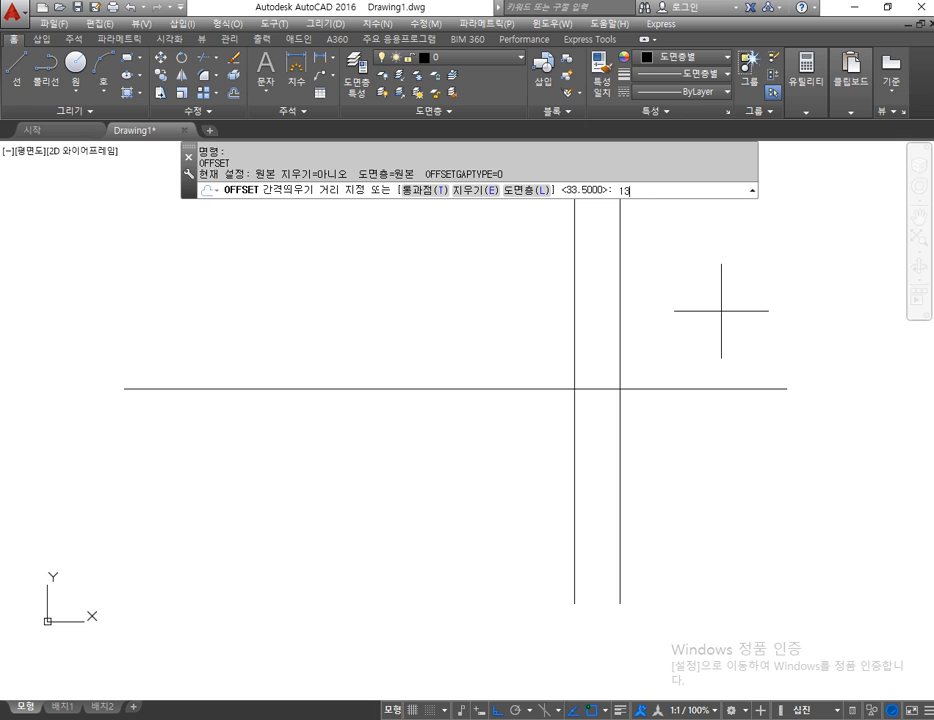
key("BackSpace")
type(".5")
key("Return")
left_click(620, 355)
left_click(524, 364)
key("Return")
Step: Offset the horizontal construction line 50 above and 50 below itself
middle_click_drag(655, 427, 607, 407)
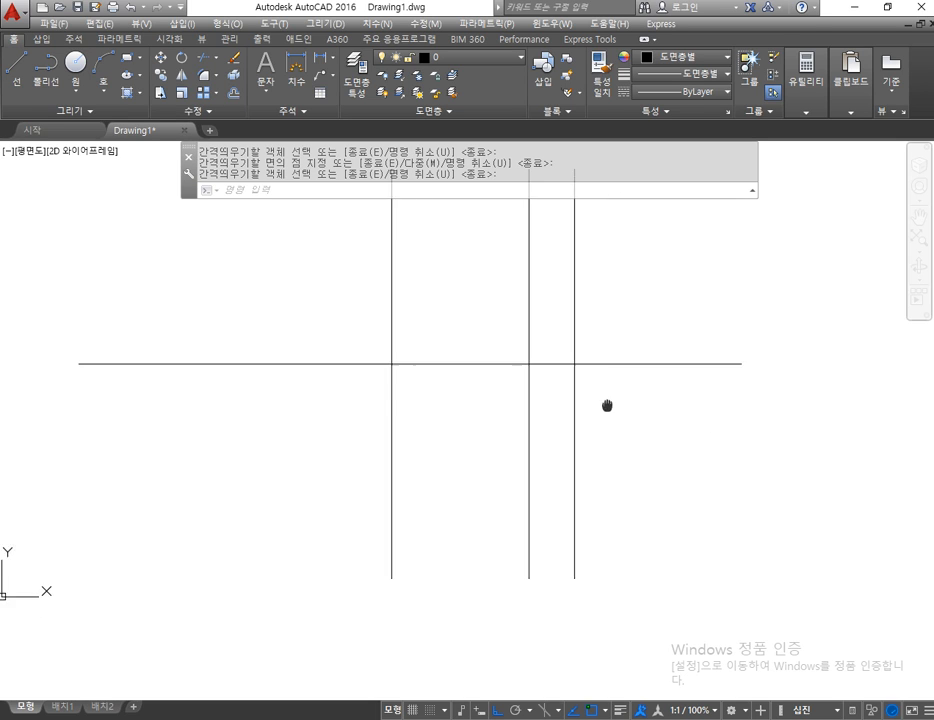
scroll(545, 395, "up", 2)
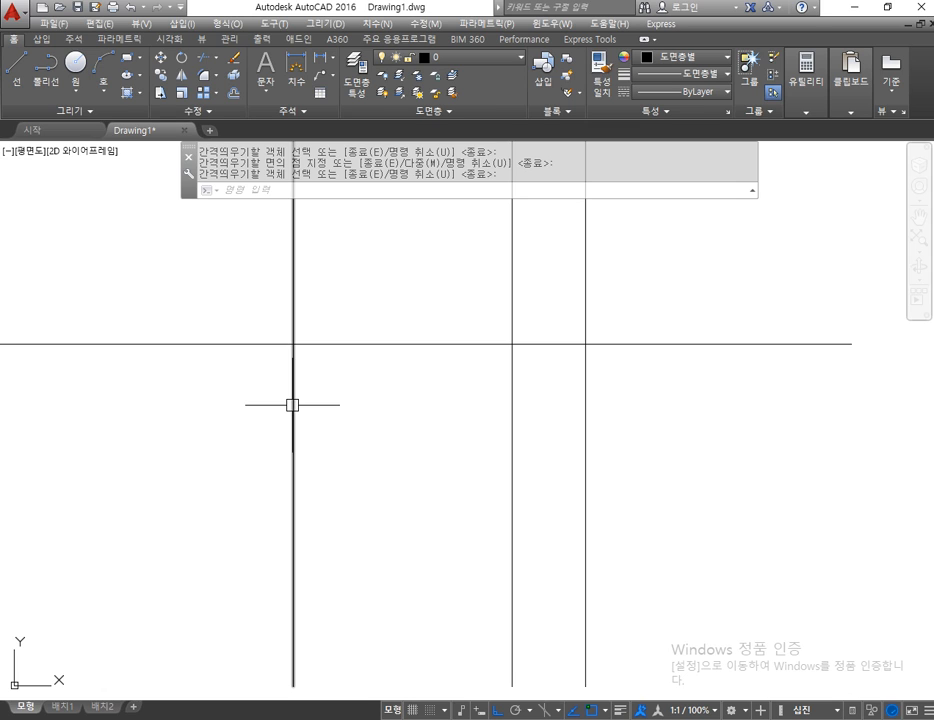
key("space")
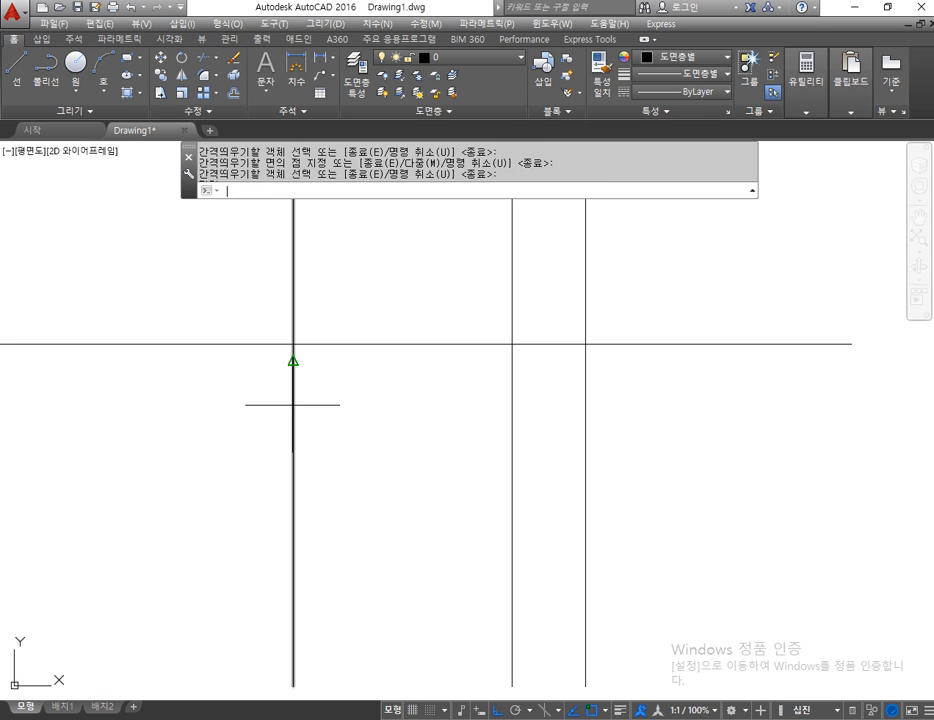
type("50")
key("space")
left_click(623, 345)
left_click(628, 310)
left_click(640, 344)
left_click(670, 462)
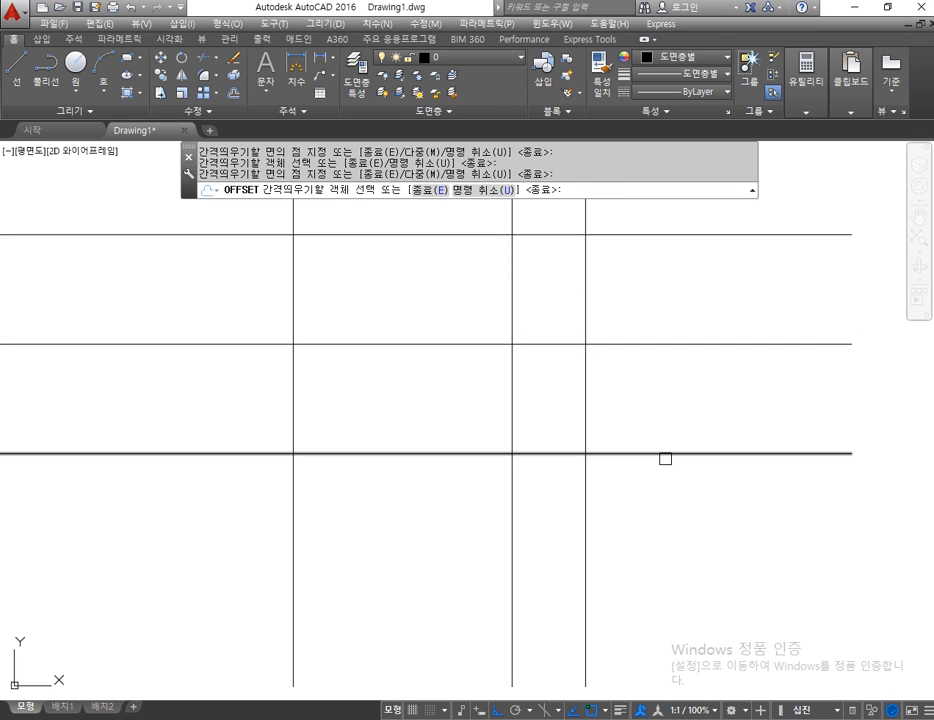
middle_click_drag(655, 451, 655, 458)
key("Escape")
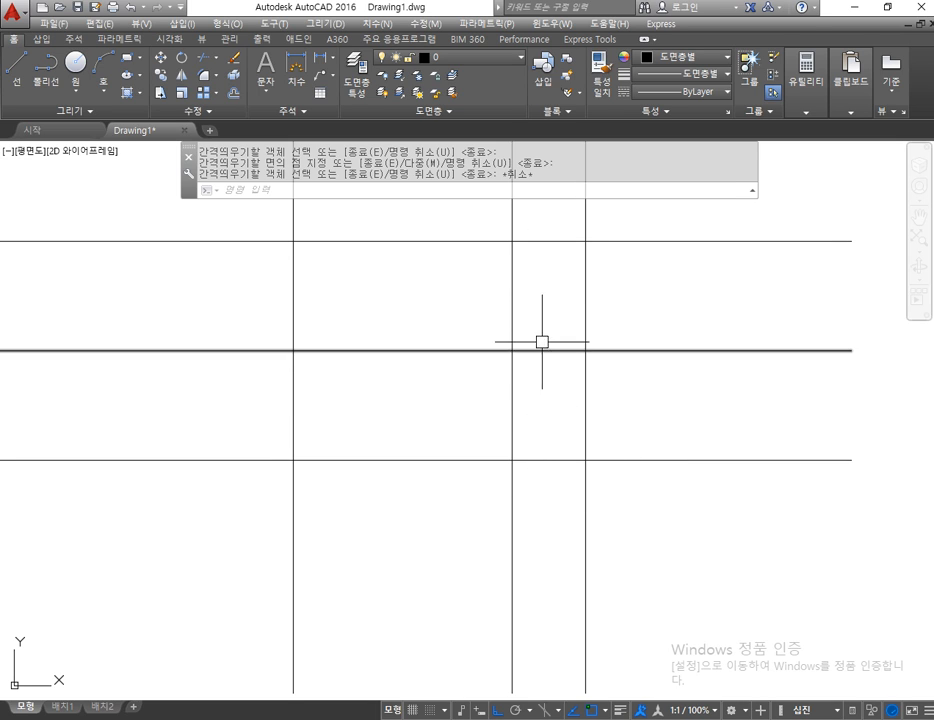
Step: Offset the rightmost vertical line 14 to its left
scroll(597, 252, "up", 2)
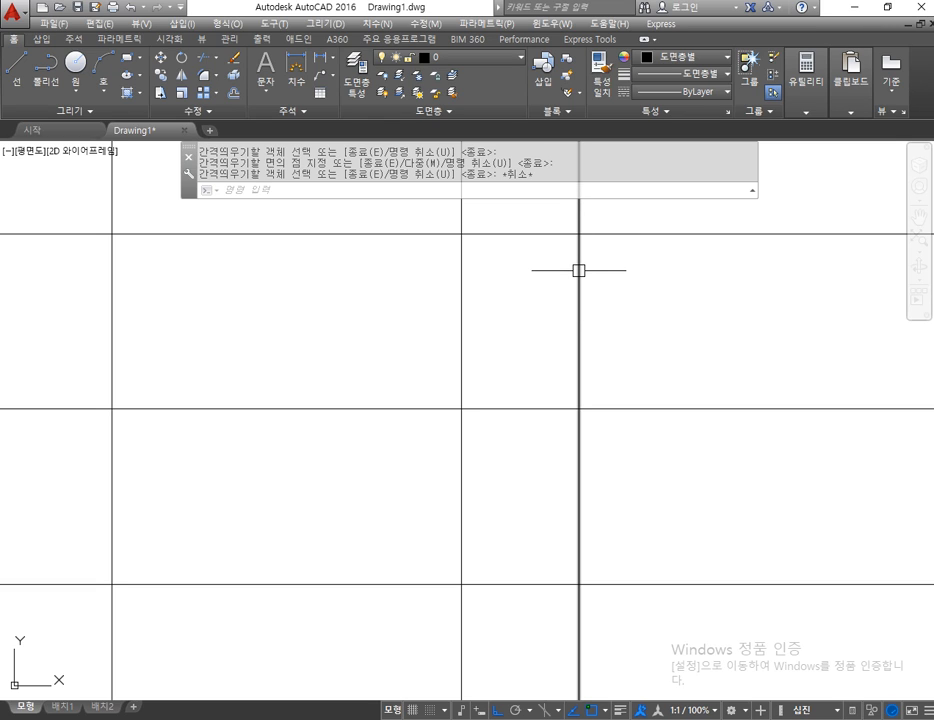
key("Escape")
key("Escape")
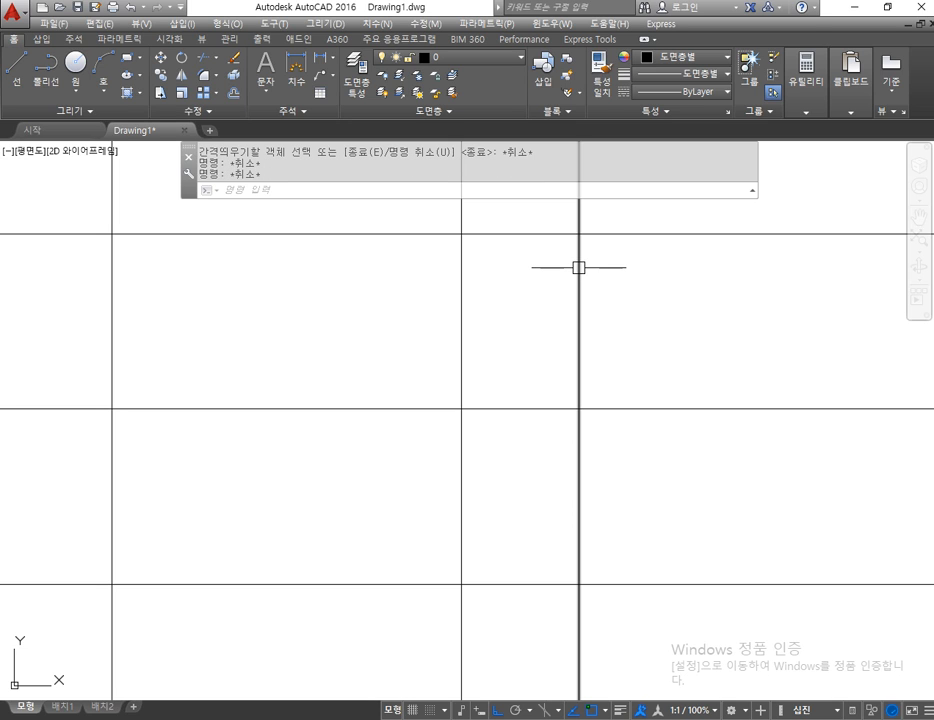
type("o")
key("space")
type("14")
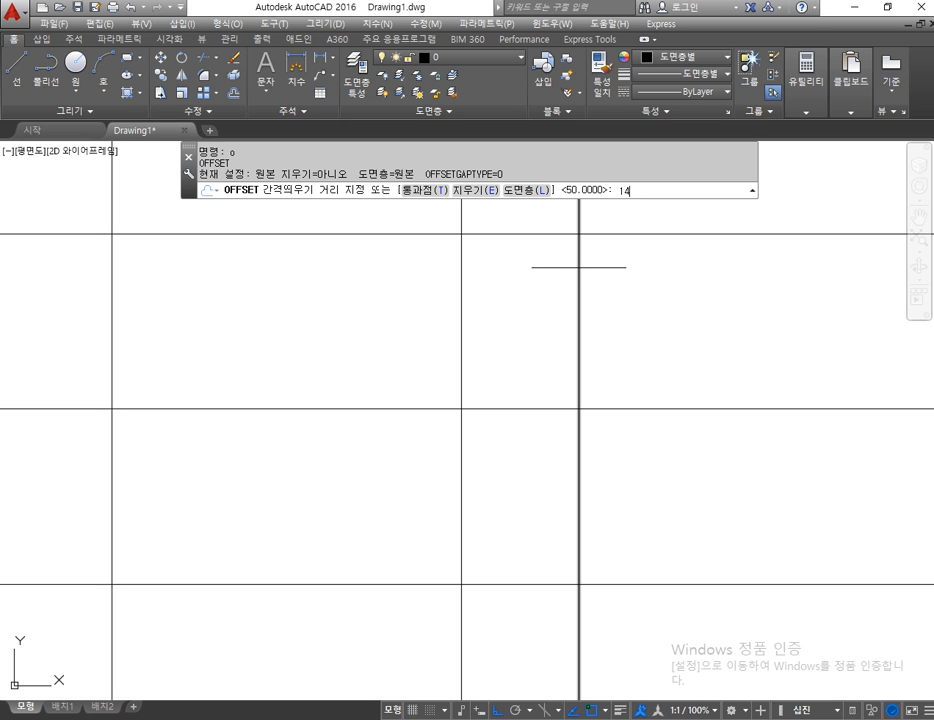
key("Return")
left_click(578, 267)
left_click(552, 295)
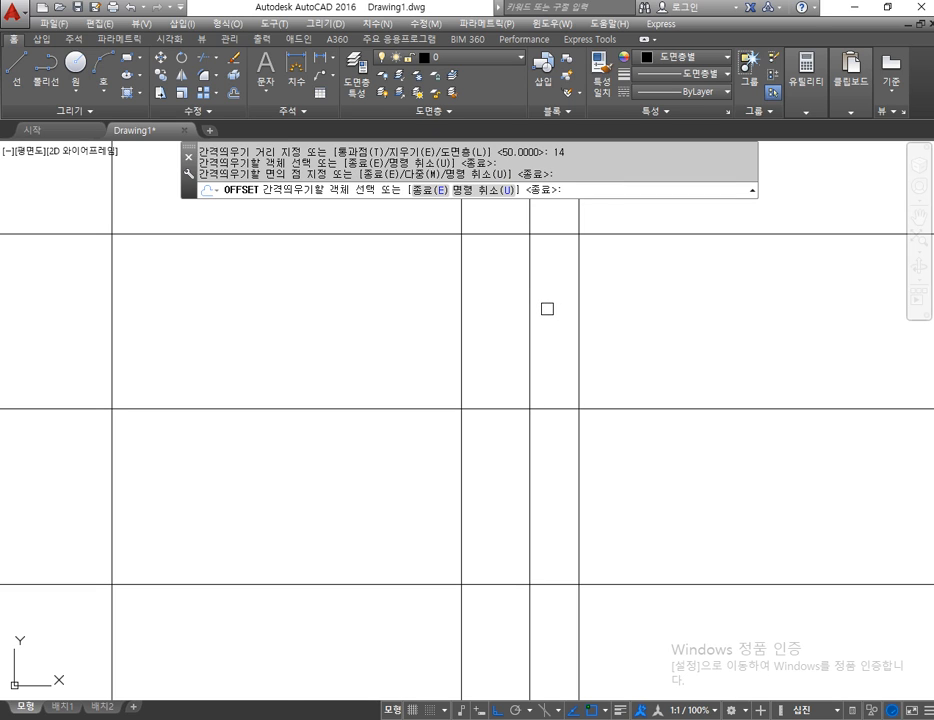
scroll(578, 320, "down", 2)
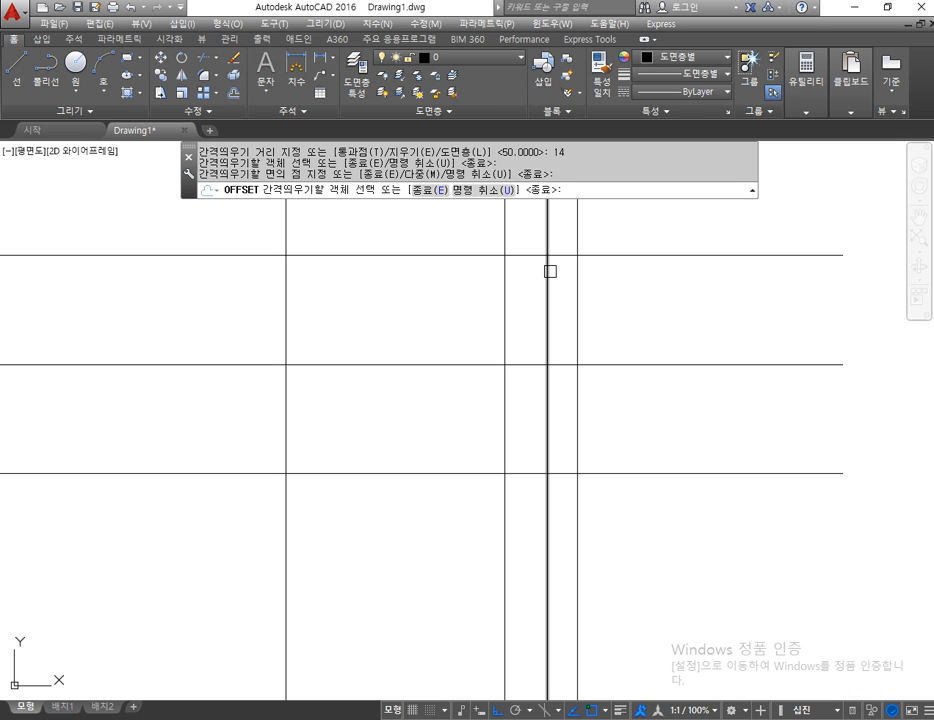
key("Escape")
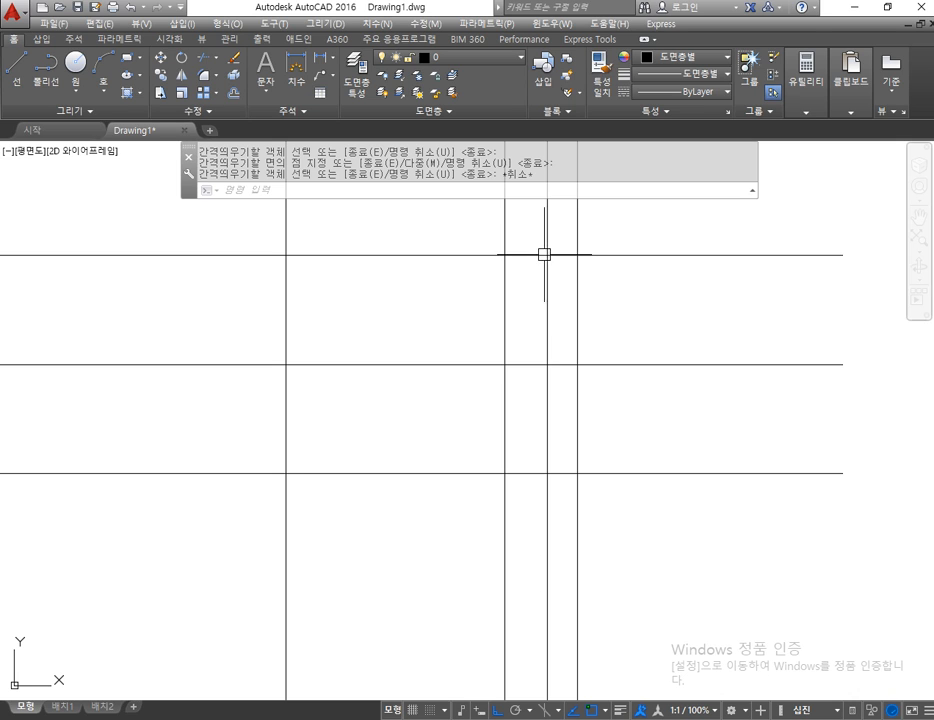
Step: Draw radius 5 circles where the 14-offset vertical line crosses the upper and lower horizontal lines
type("c")
key("Return")
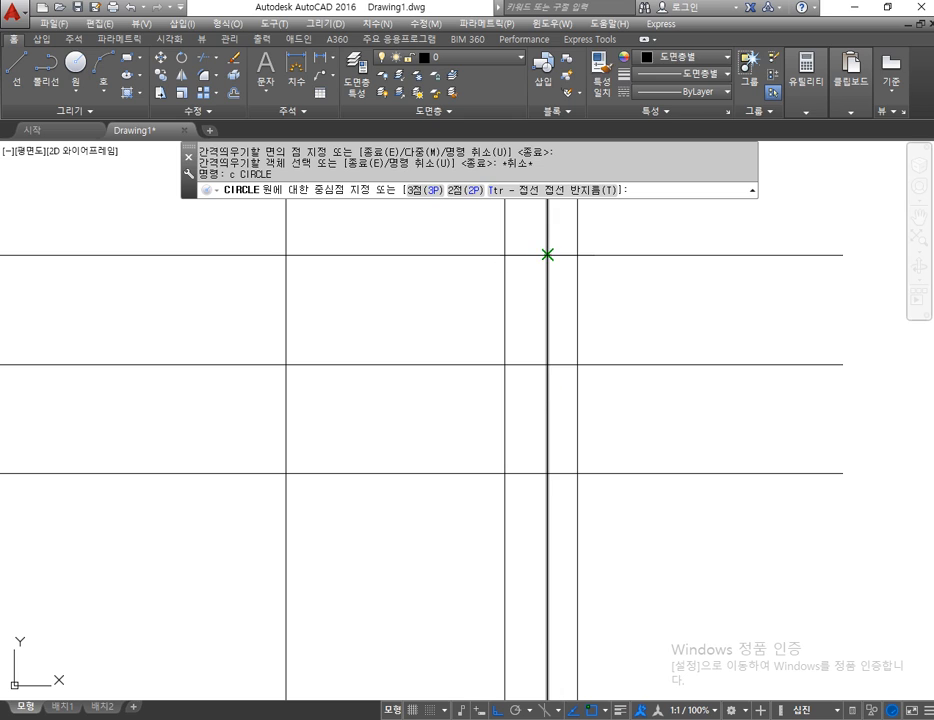
left_click(547, 255)
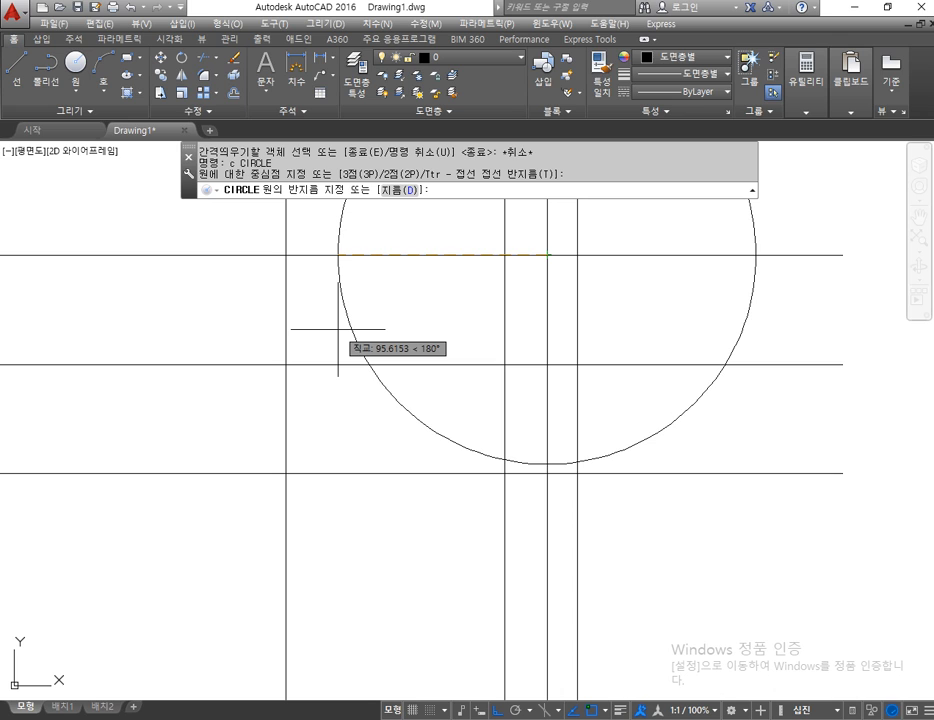
type("5")
key("Return")
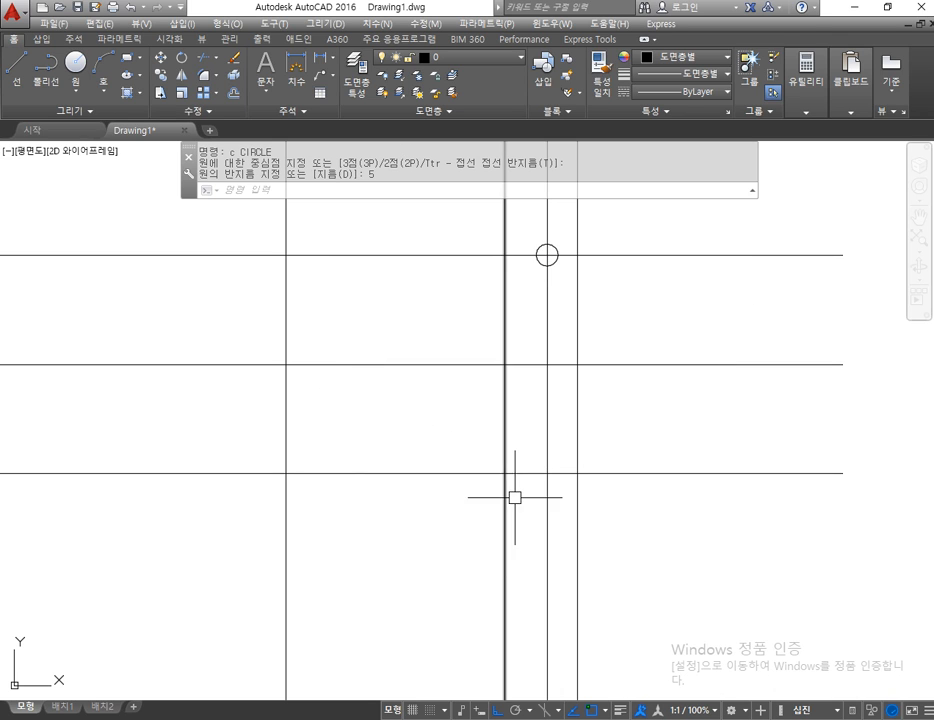
key("Return")
left_click(547, 473)
key("Return")
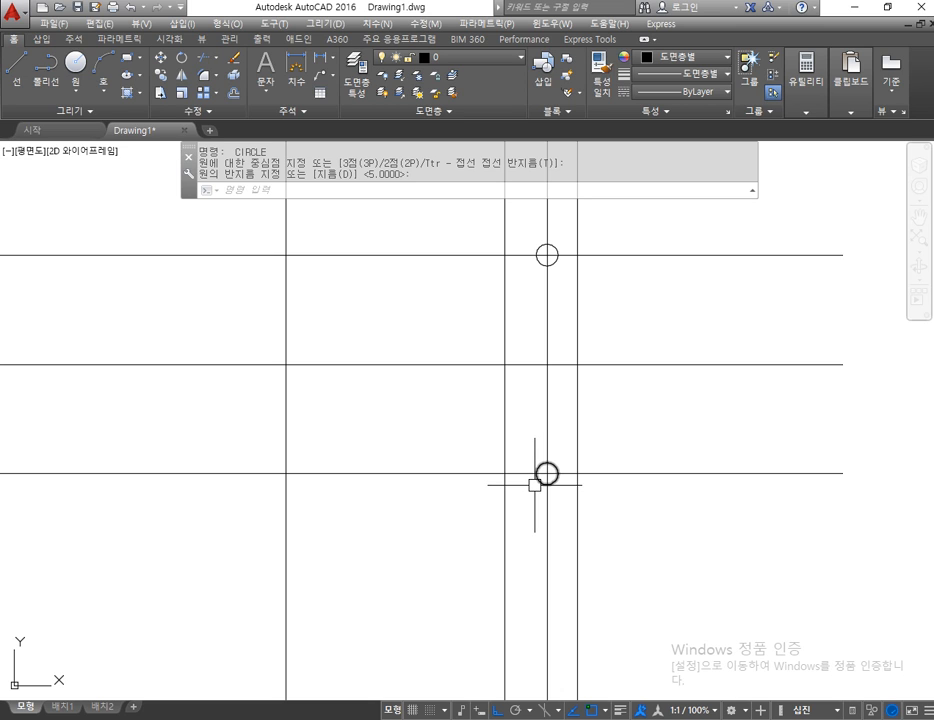
Step: Draw radius 14 circles concentric with the upper and lower small circles
left_click(75, 65)
left_click(547, 254)
type("14")
key("Return")
key("Return")
left_click(547, 473)
key("Return")
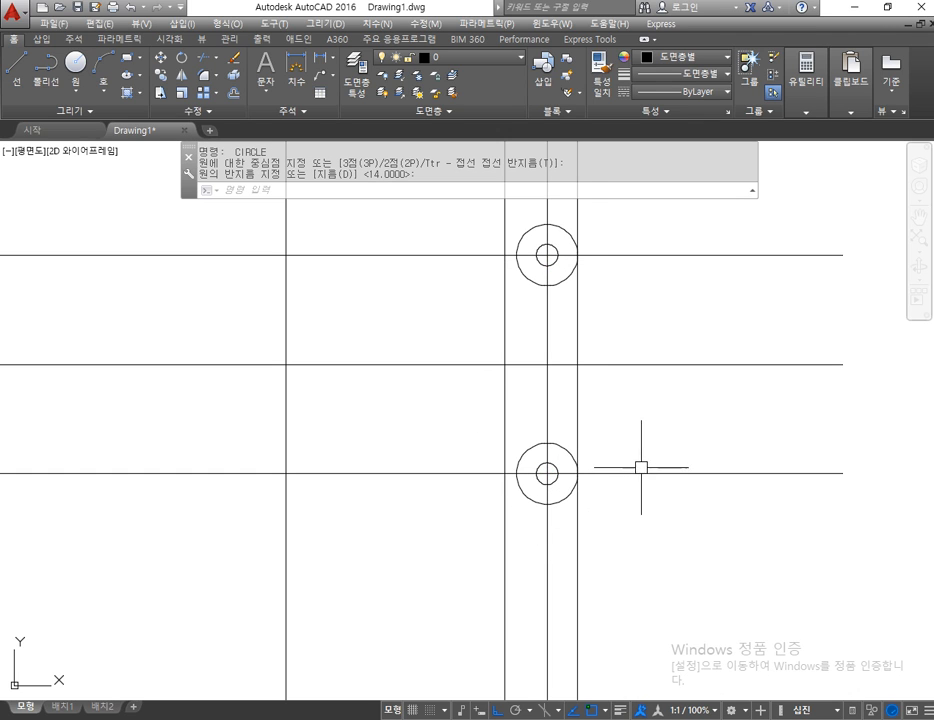
Step: Trim the rightmost vertical line above and below the two radius 14 circles, using those circles as cutting edges
left_click(203, 57)
left_click(567, 231)
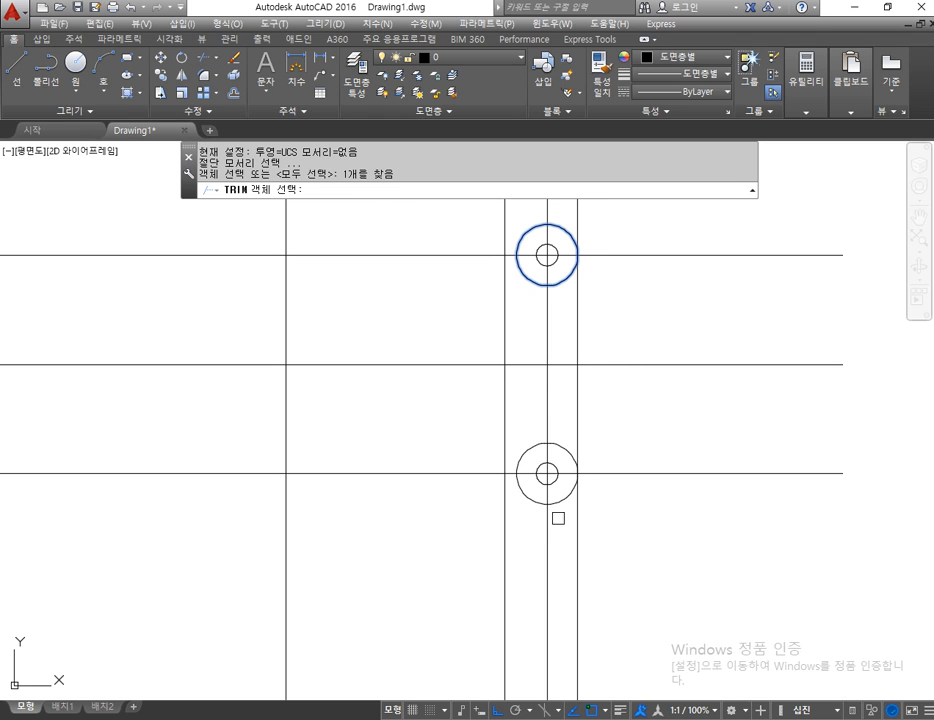
left_click(566, 496)
key("Return")
left_click(573, 240)
left_click(571, 209)
key("Escape")
Step: Erase the vertical construction line running through the centres of the circles
middle_click_drag(637, 327, 650, 348)
middle_click_drag(555, 314, 555, 303)
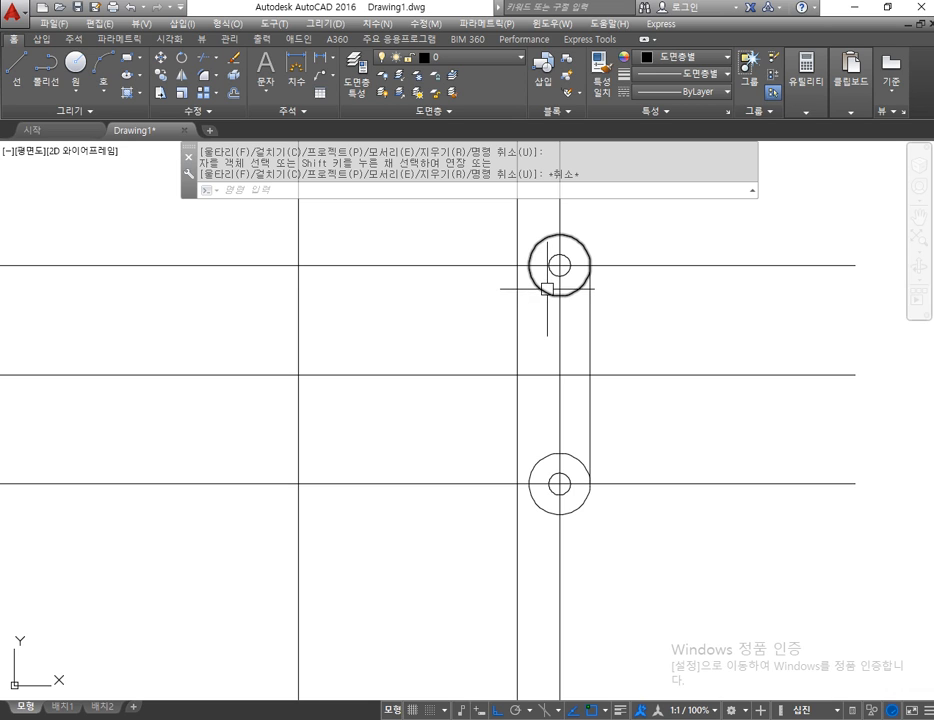
middle_click_drag(540, 343, 547, 354)
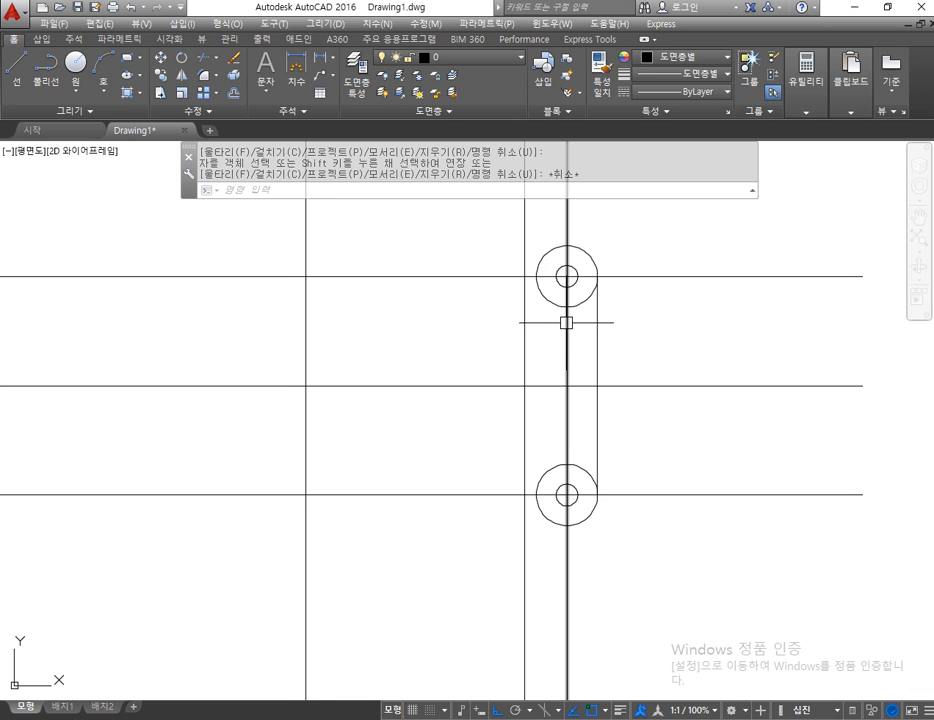
left_click(566, 323)
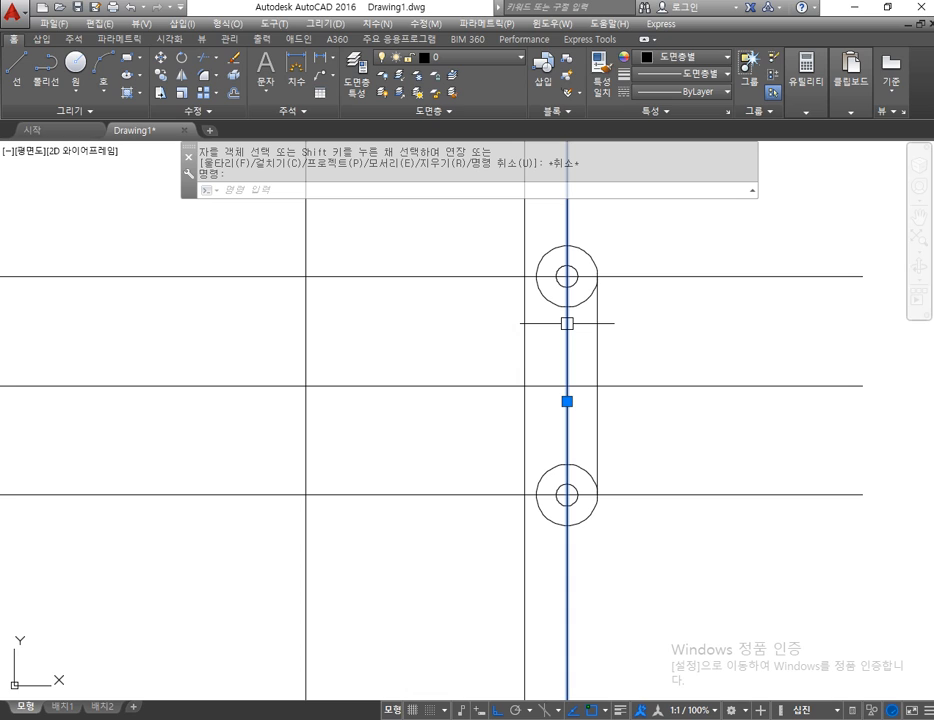
key("Escape")
key("Escape")
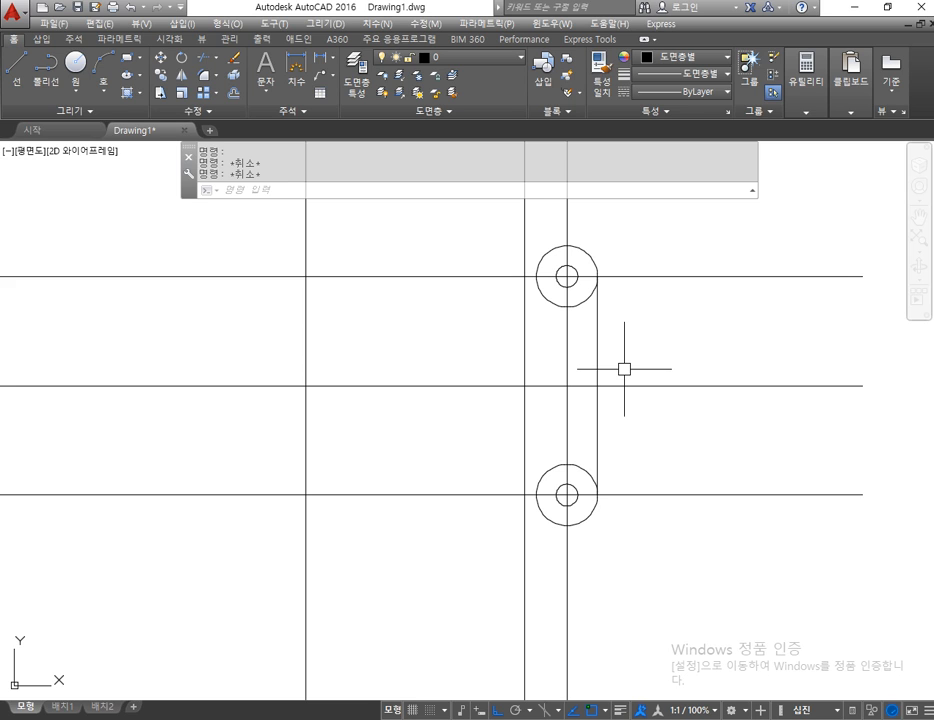
left_click(578, 348)
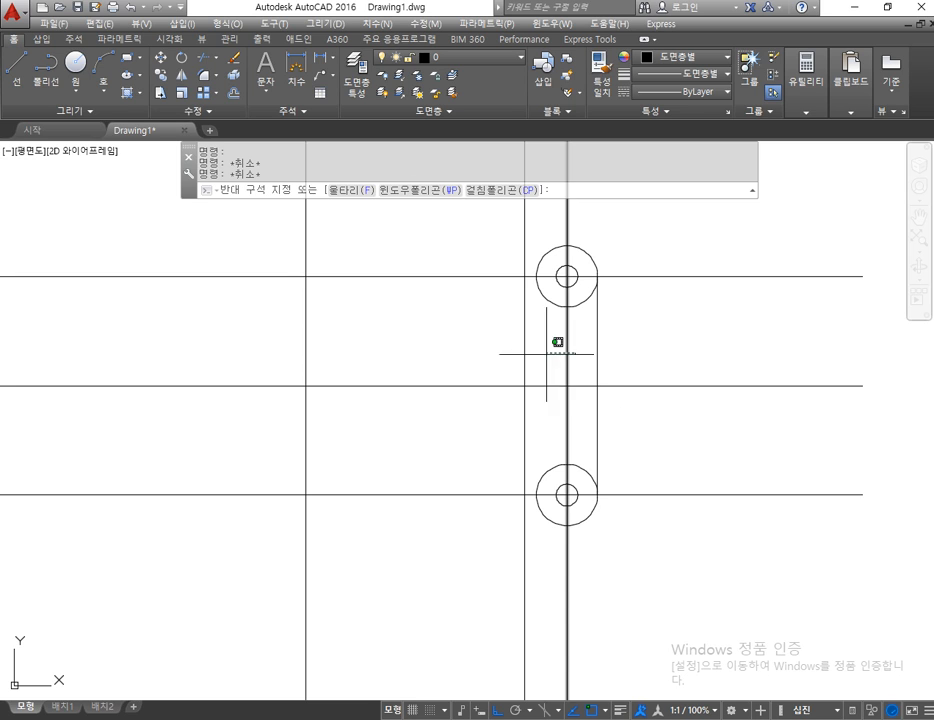
left_click(561, 340)
key("Delete")
Step: Try a short vertical centre line across the upper circles, stretched past both sides of the large circle, and erase it
left_click(15, 68)
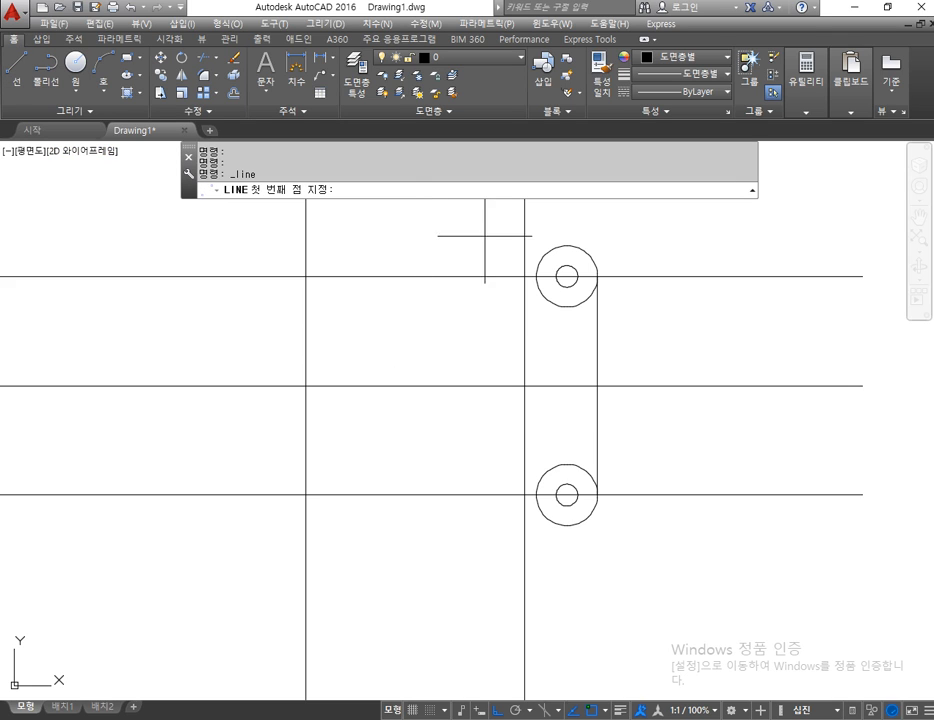
left_click(567, 245)
left_click(567, 306)
key("Return")
left_click(567, 245)
left_click(567, 245)
left_click(567, 217)
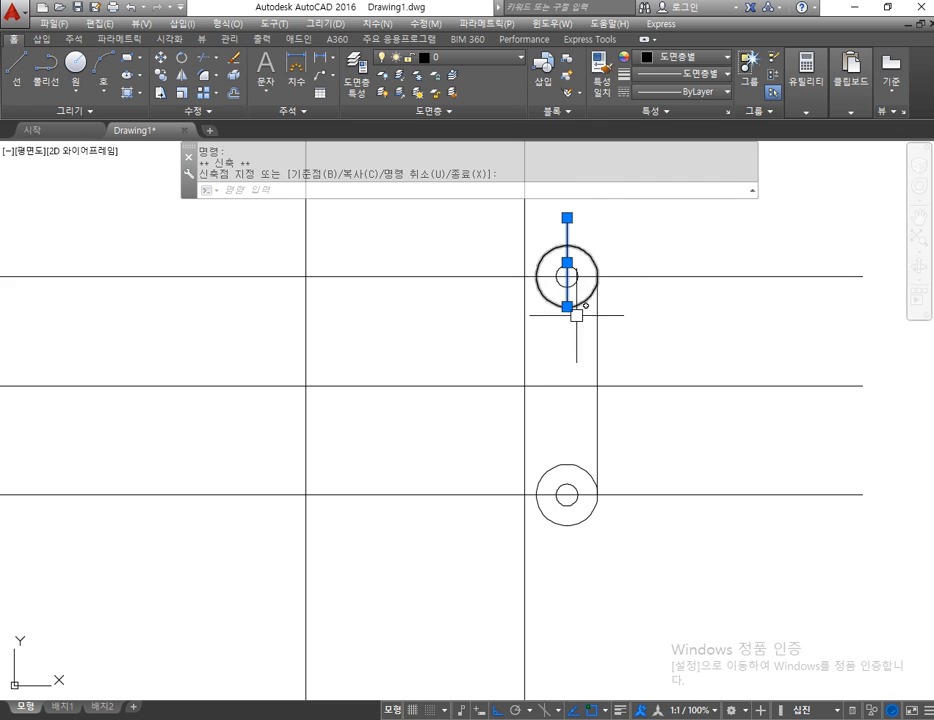
left_click(567, 306)
left_click(567, 331)
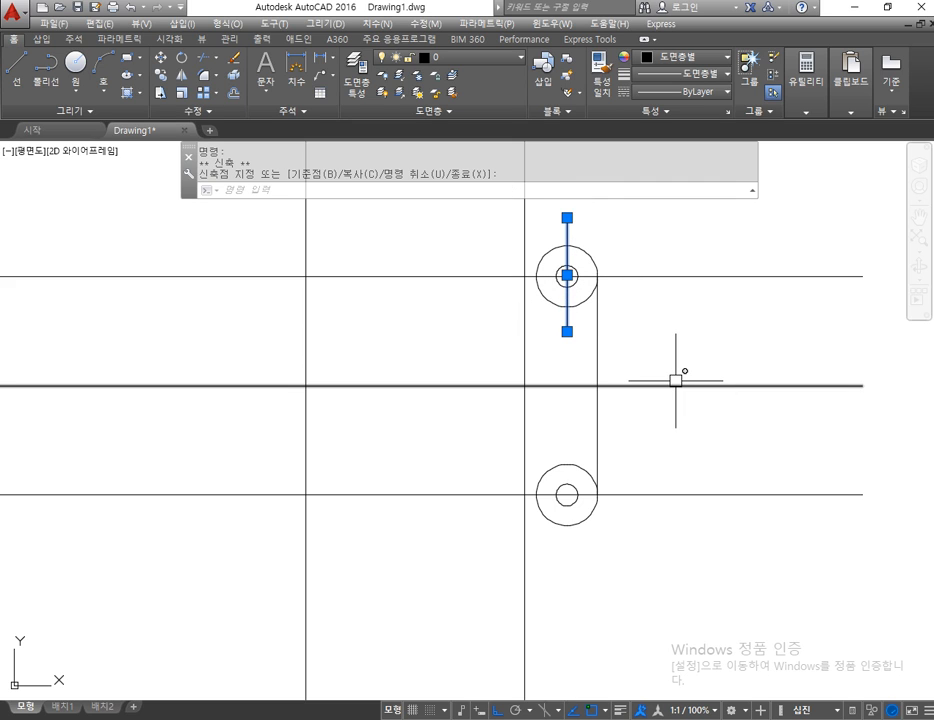
key("Delete")
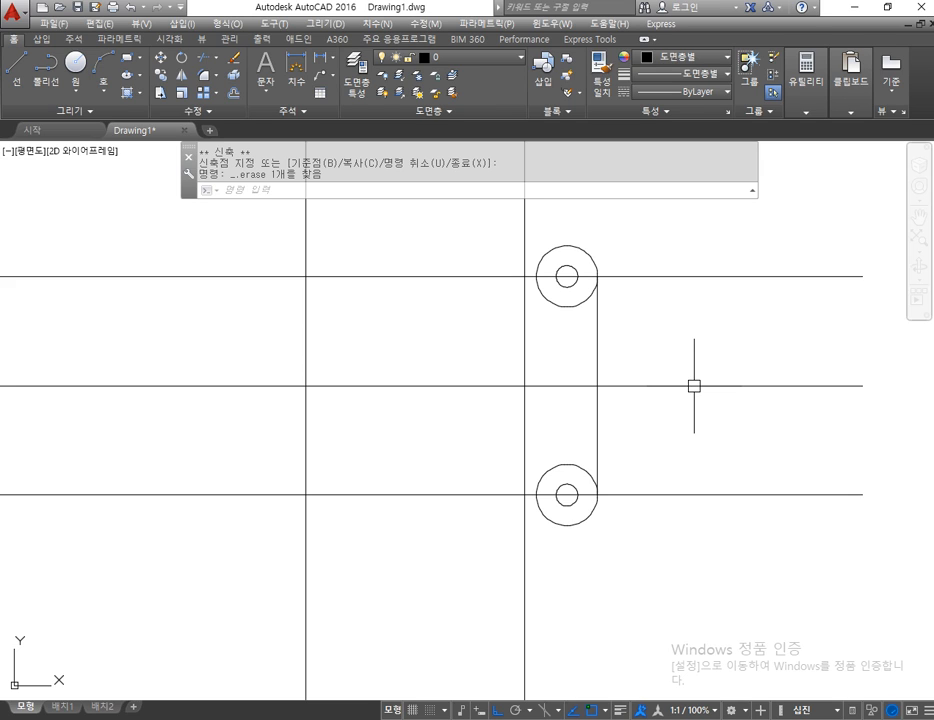
Step: Erase the upper and lower horizontal construction lines passing through the circle centres
left_click(615, 276)
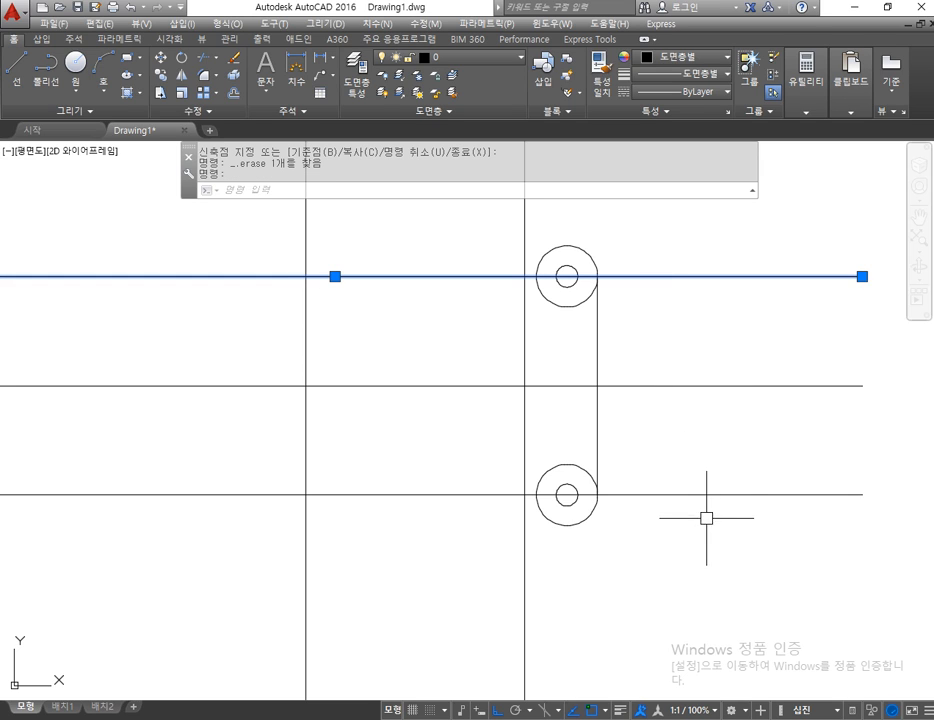
left_click(712, 494)
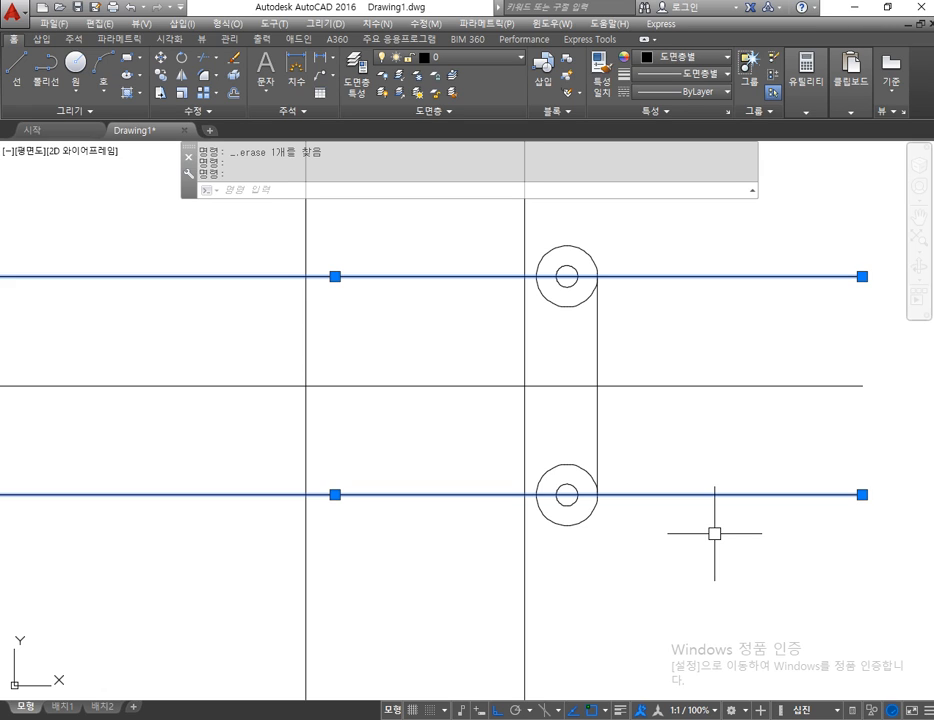
key("Delete")
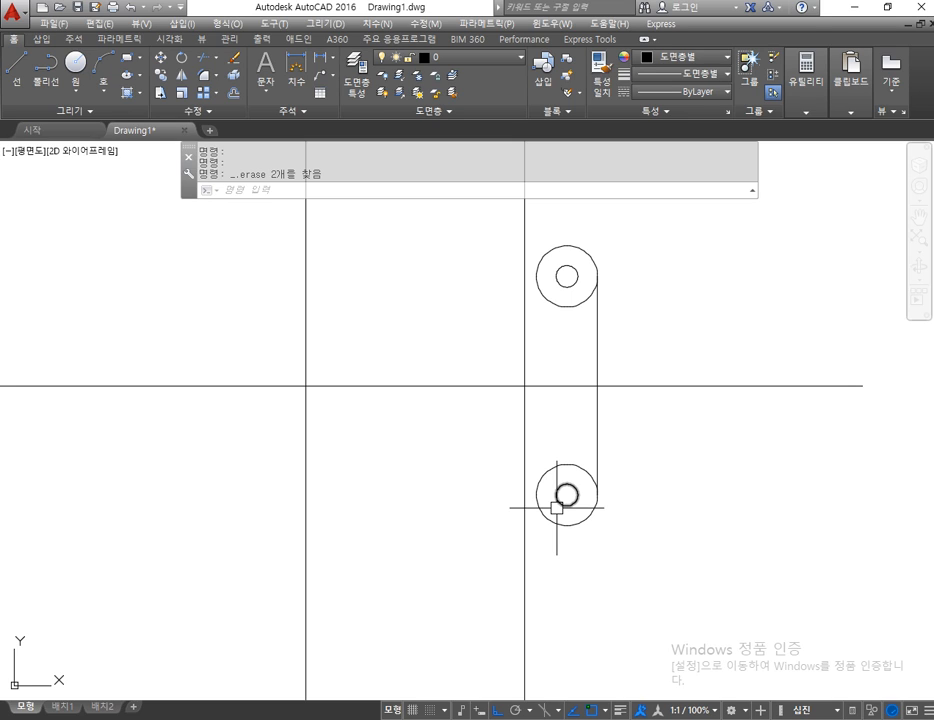
key("Escape")
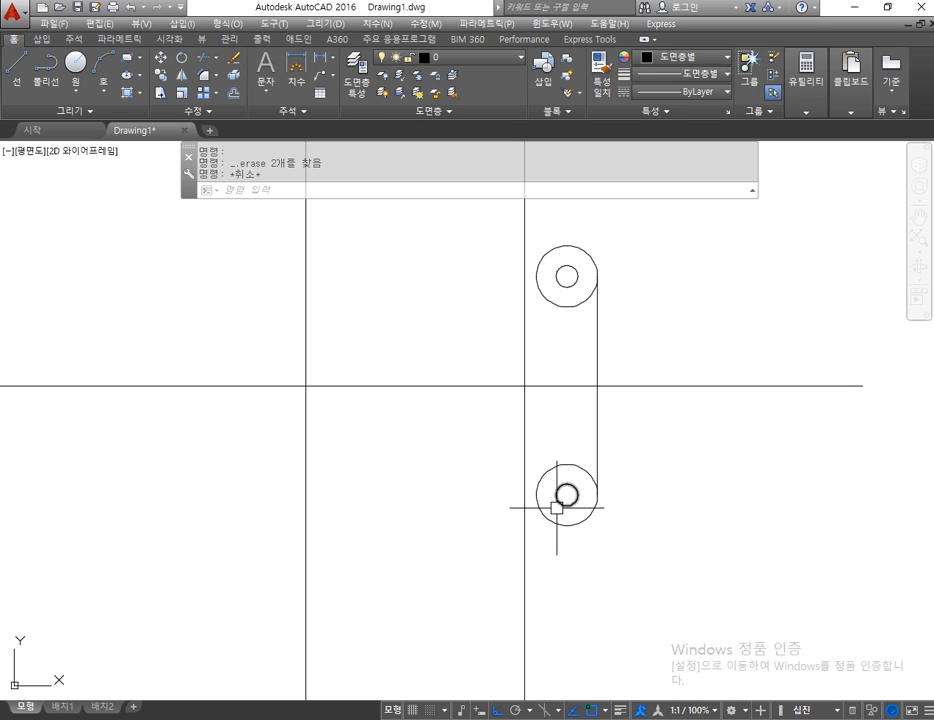
type("o")
key("Return")
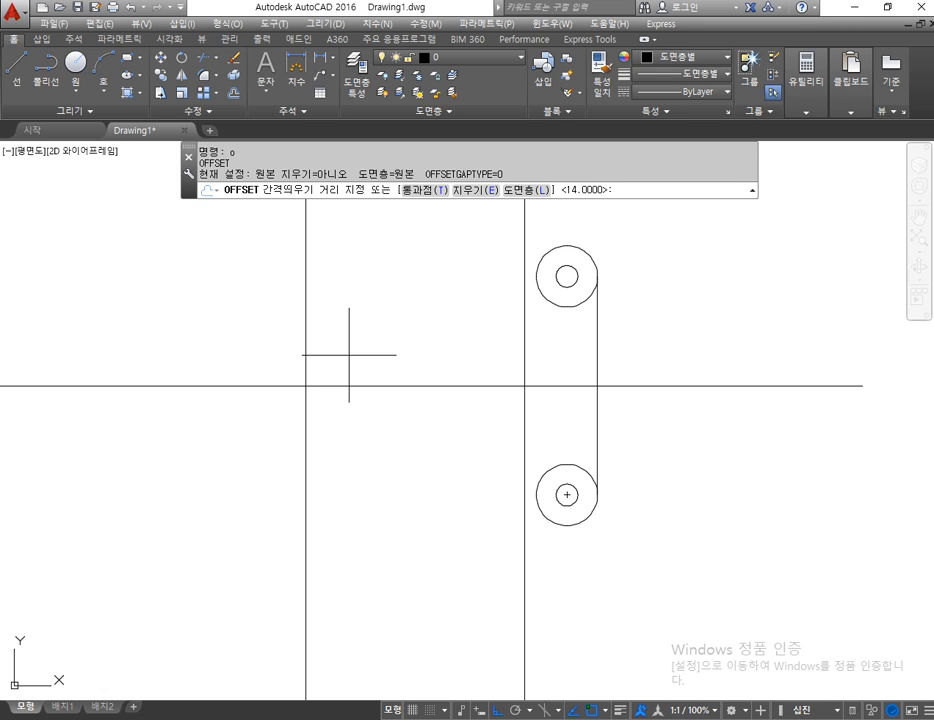
key("Escape")
Step: Offset the horizontal centre line by 67/2 once above and once below
type("o")
key("Return")
type("67/2")
key("Return")
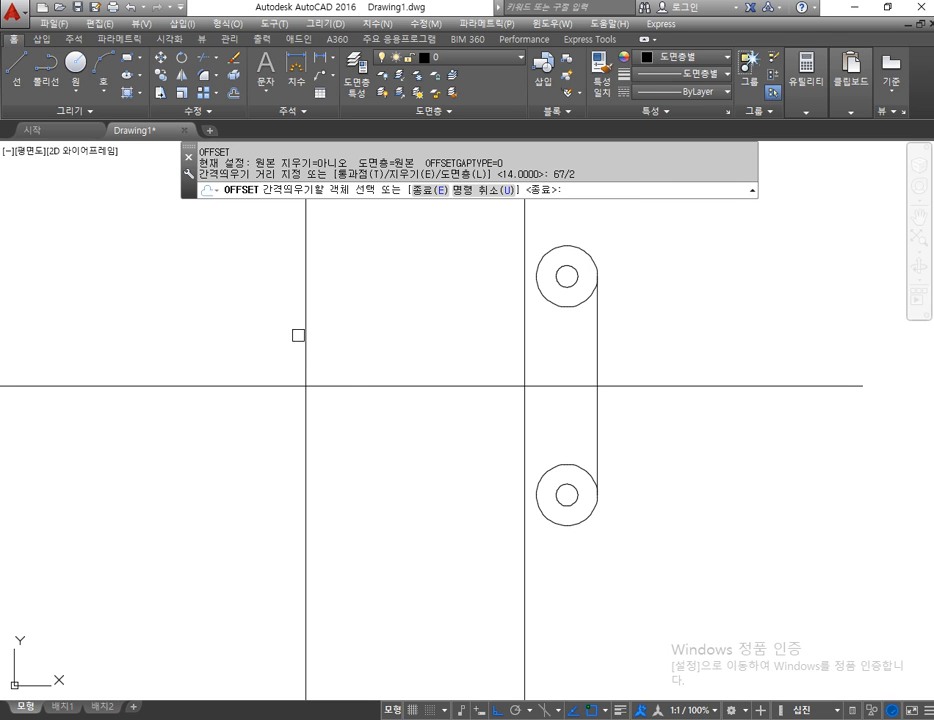
left_click(354, 386)
left_click(361, 346)
left_click(371, 386)
left_click(436, 532)
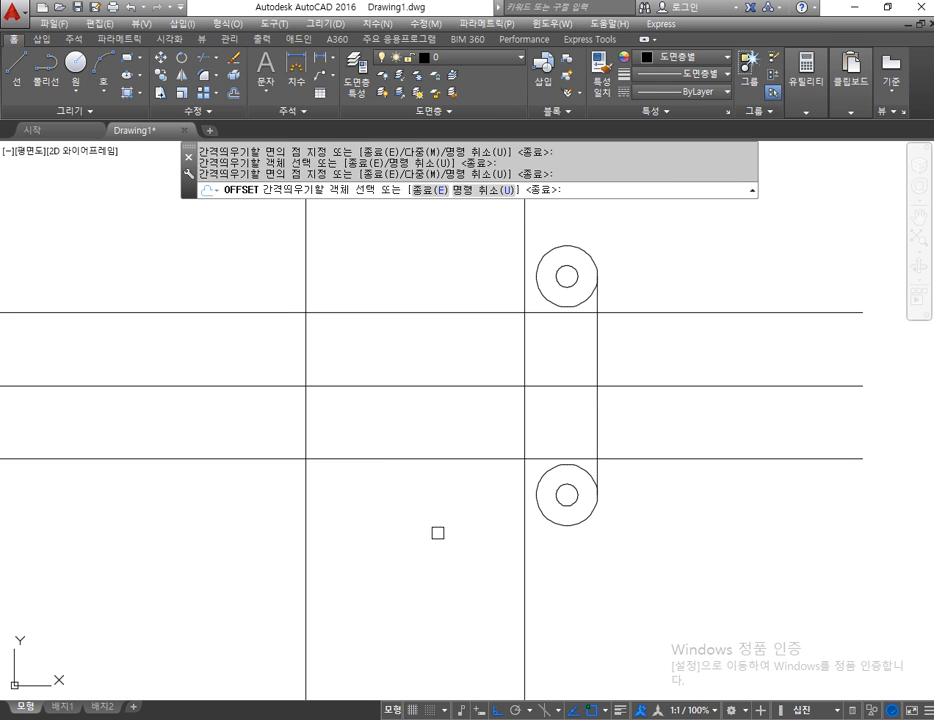
key("Return")
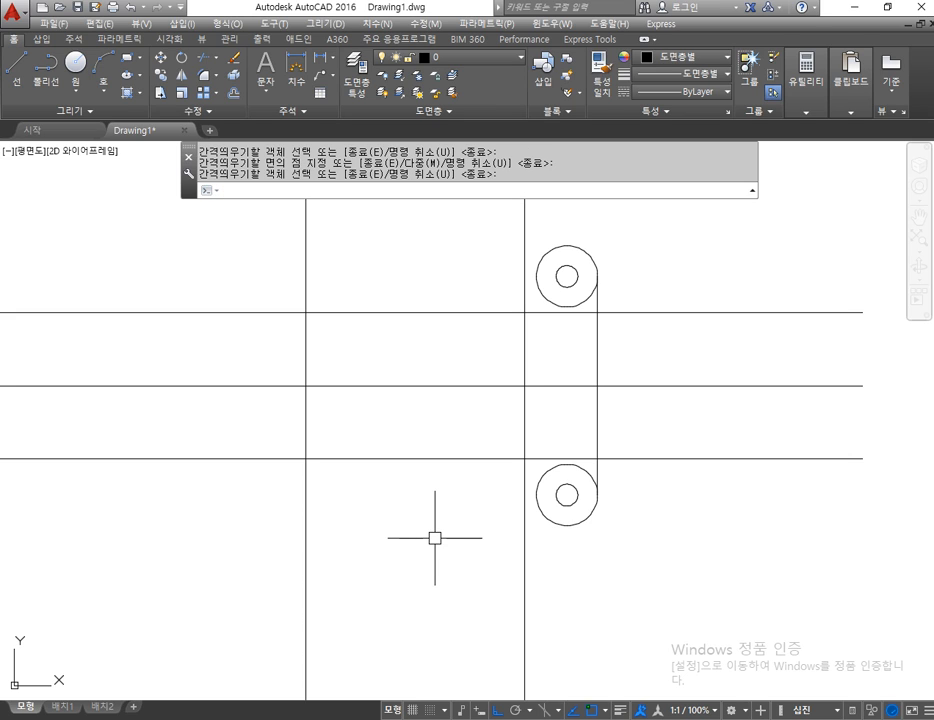
Step: Offset the leftmost vertical line by 14 towards the inside of the part
type("o")
key("Return")
type("14")
key("Return")
left_click(306, 350)
left_click(427, 354)
key("Return")
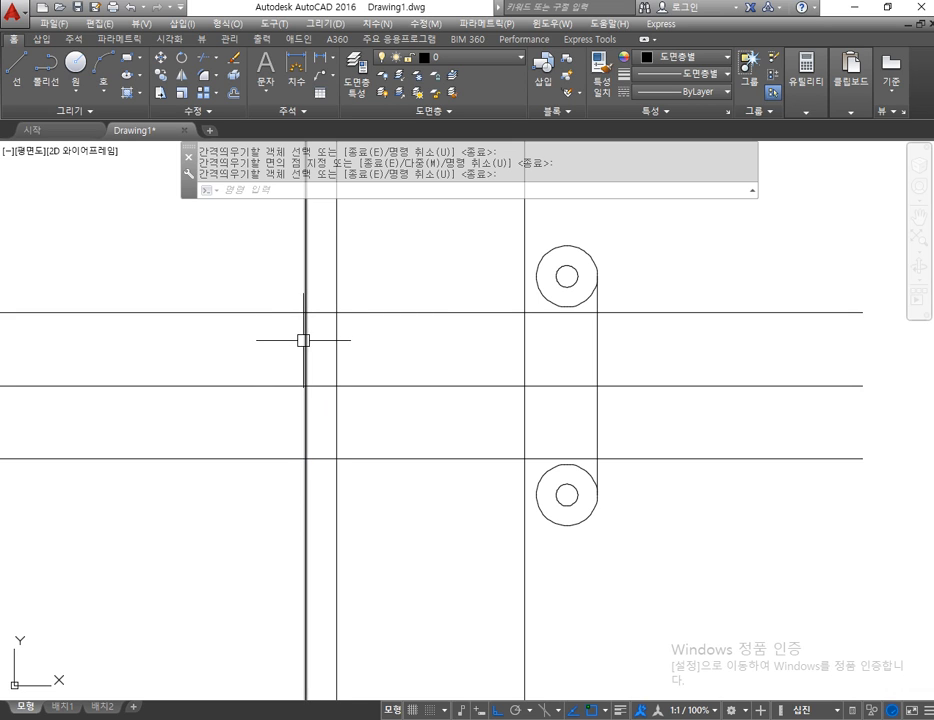
Step: Try a radius 14 circle at the new vertical line's intersection with the upper horizontal line, and erase it
left_click(76, 64)
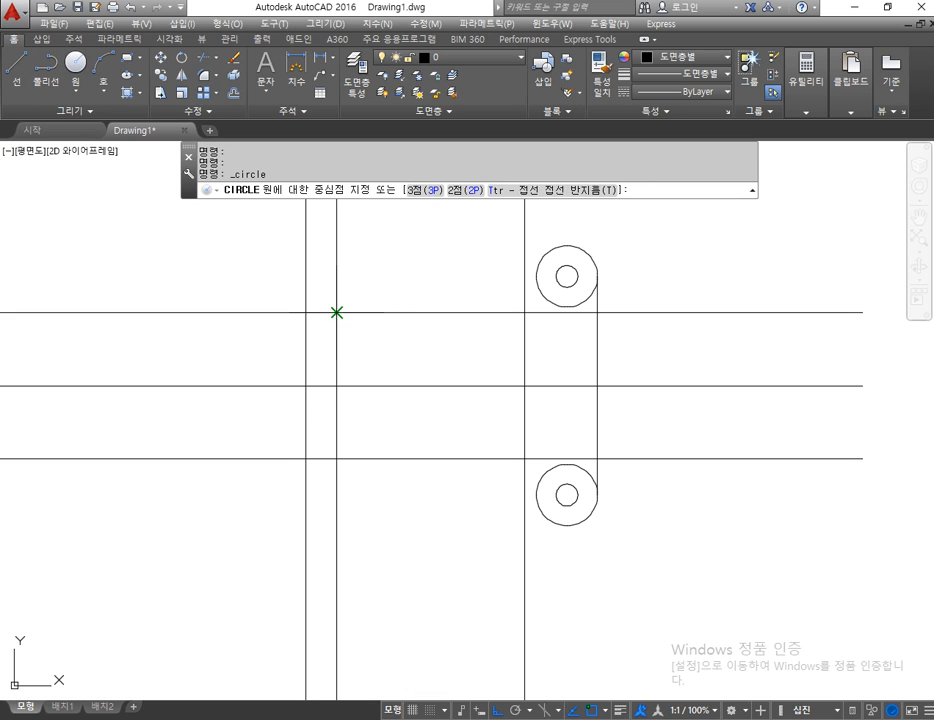
left_click(336, 312)
key("Return")
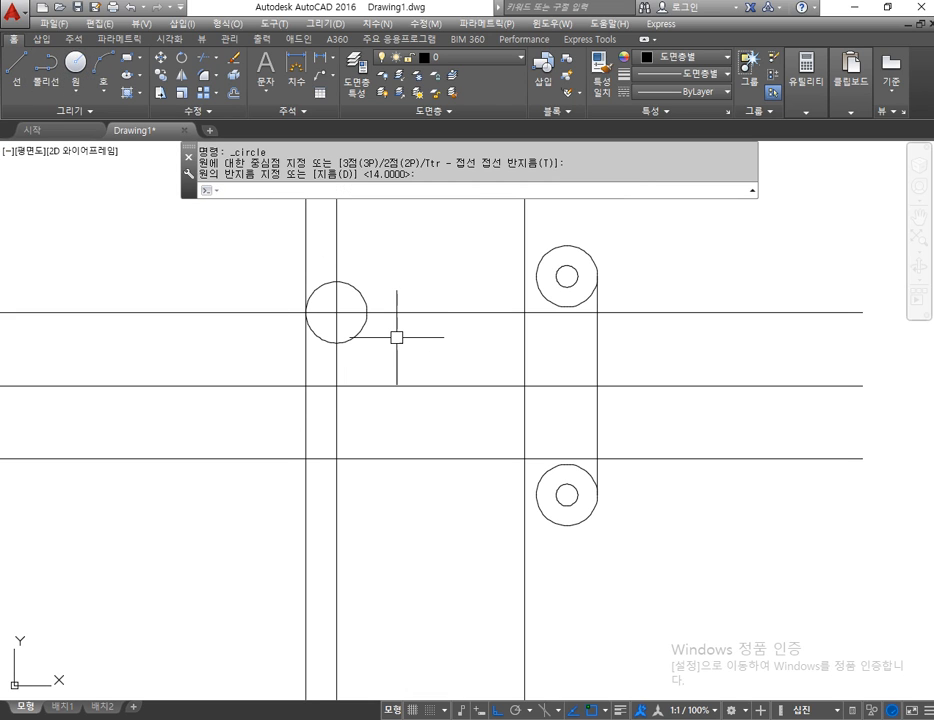
left_click(315, 291)
key("Delete")
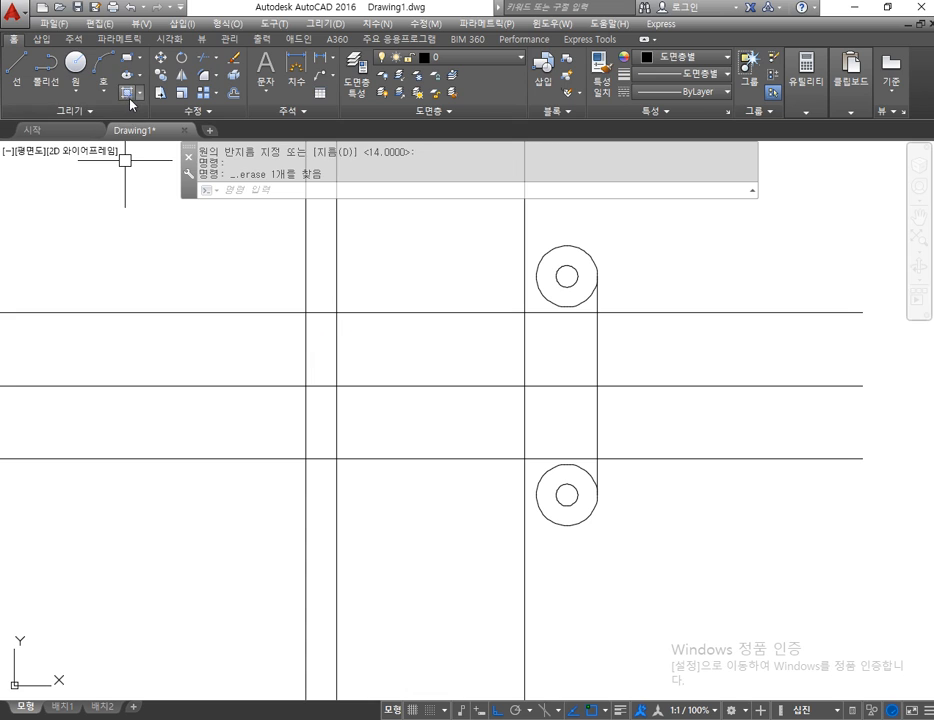
Step: Draw radius 5 hole circles where the new vertical line crosses the upper and lower offset horizontal lines
left_click(76, 64)
left_click(336, 312)
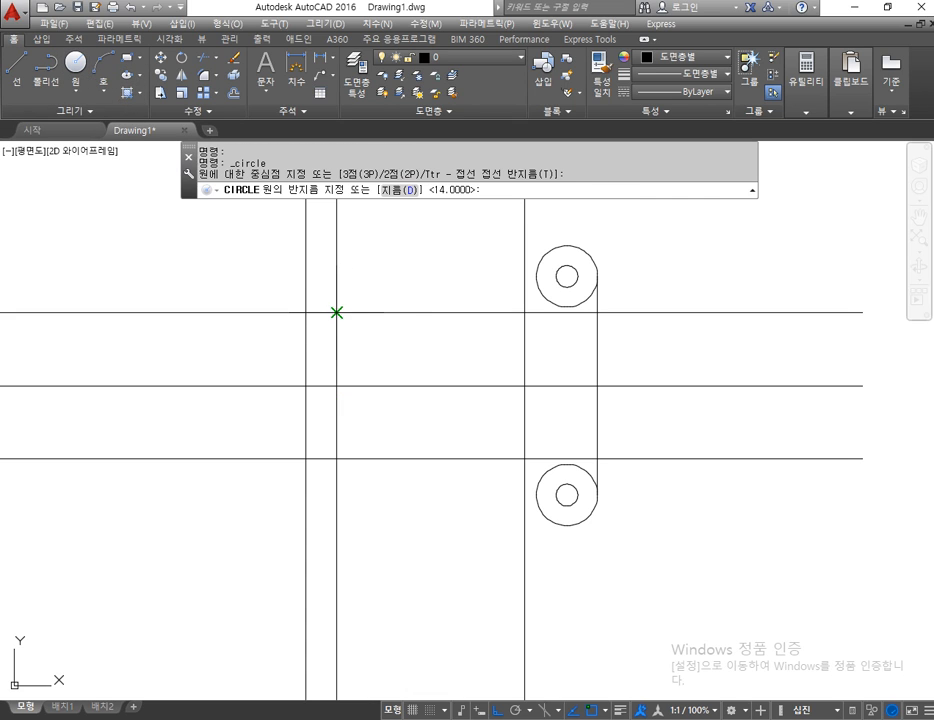
type("5")
key("Return")
key("Return")
left_click(336, 459)
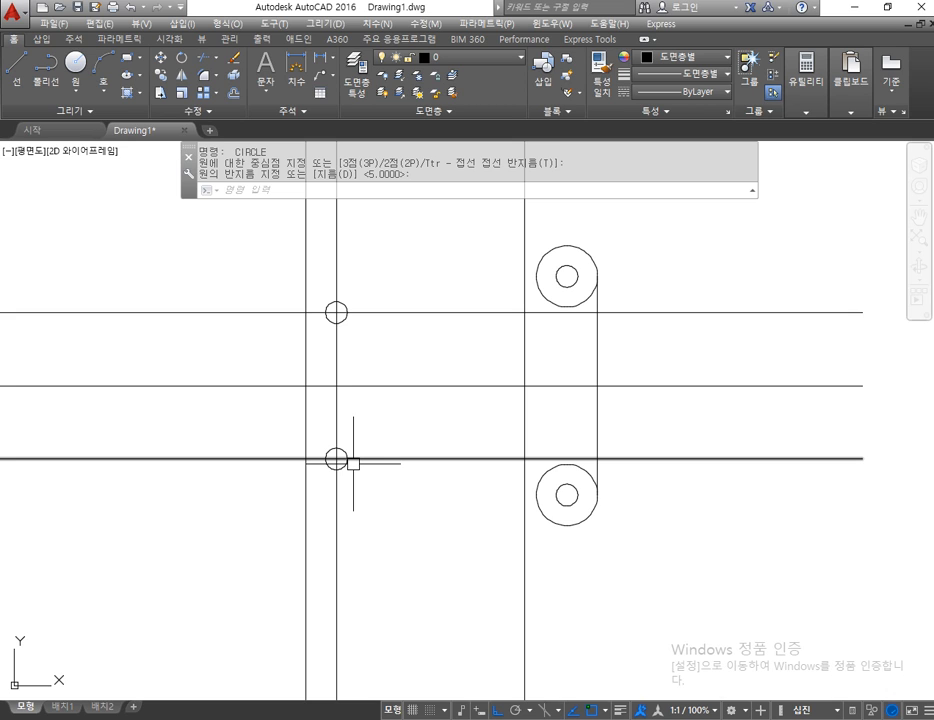
Step: Draw radius 14 circles concentric with the two new radius 5 circles
left_click(75, 63)
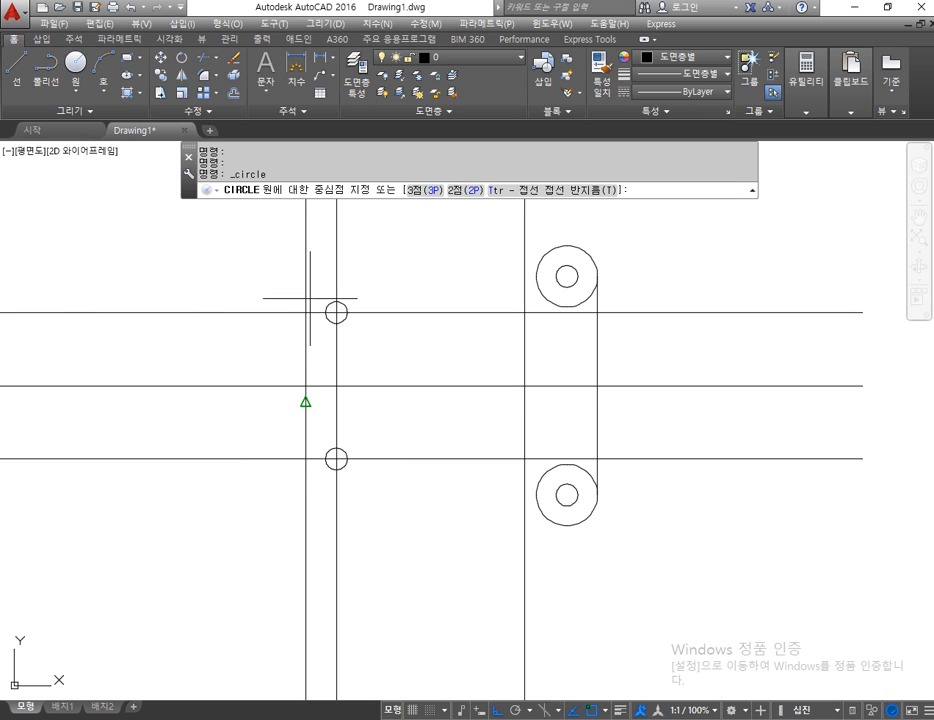
left_click(336, 312)
type("14")
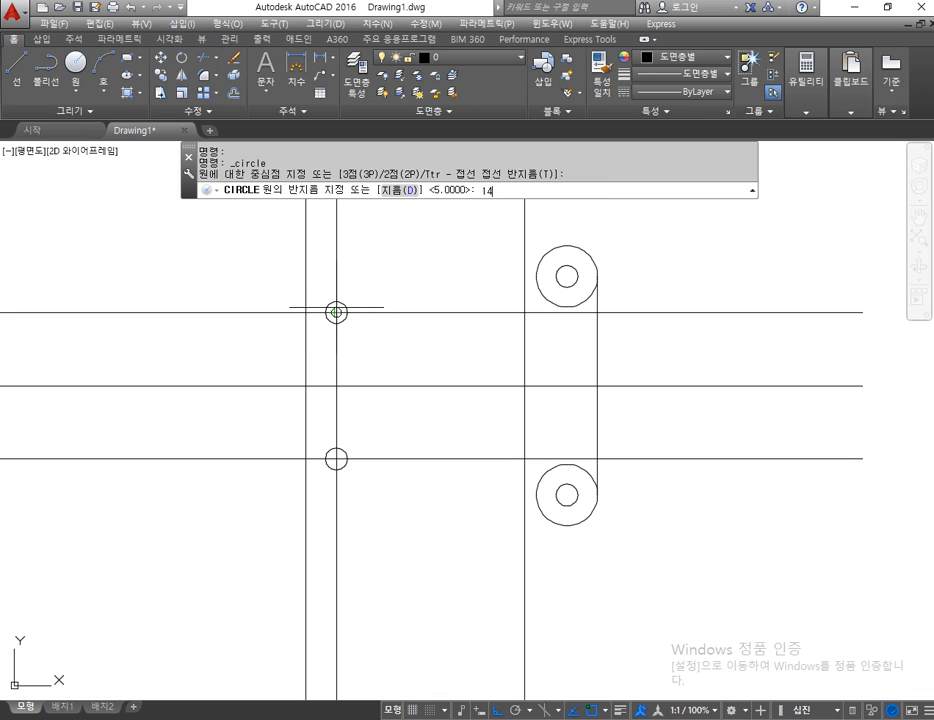
key("Return")
key("Return")
left_click(336, 459)
type("1")
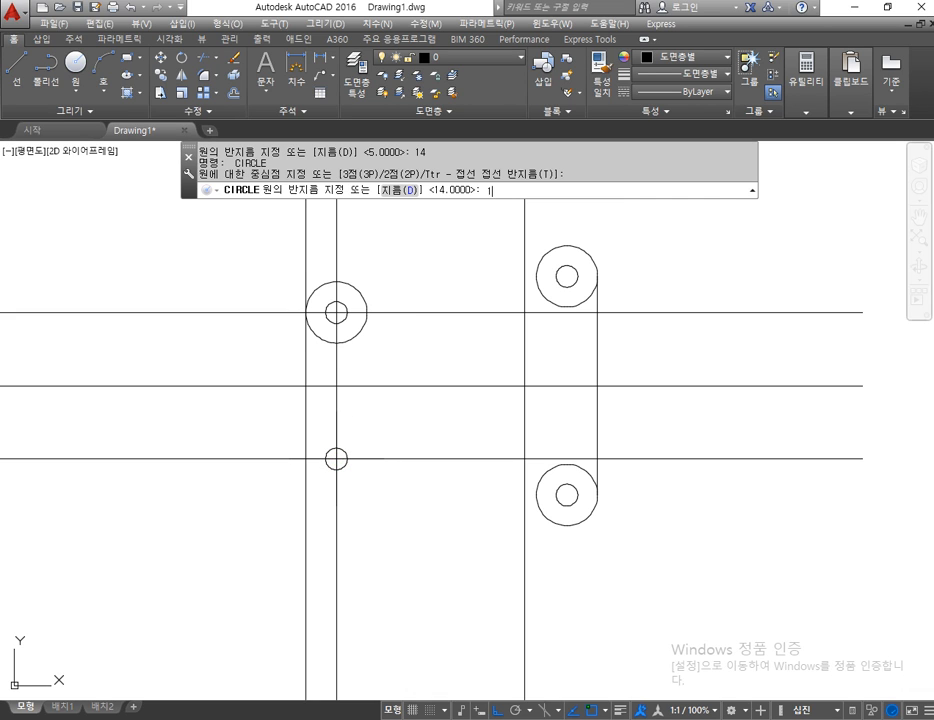
type("4")
key("Return")
key("Escape")
key("Escape")
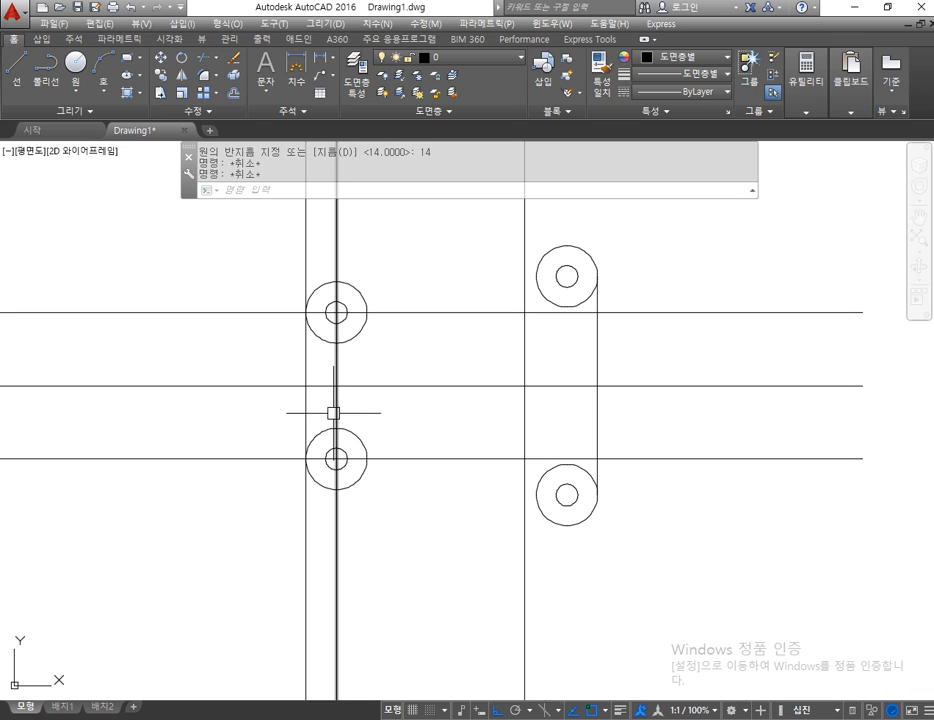
Step: Erase the vertical and the two horizontal construction lines passing through the new circles' centres
left_click(335, 412)
key("Delete")
left_click(412, 313)
key("Delete")
left_click(438, 461)
key("Delete")
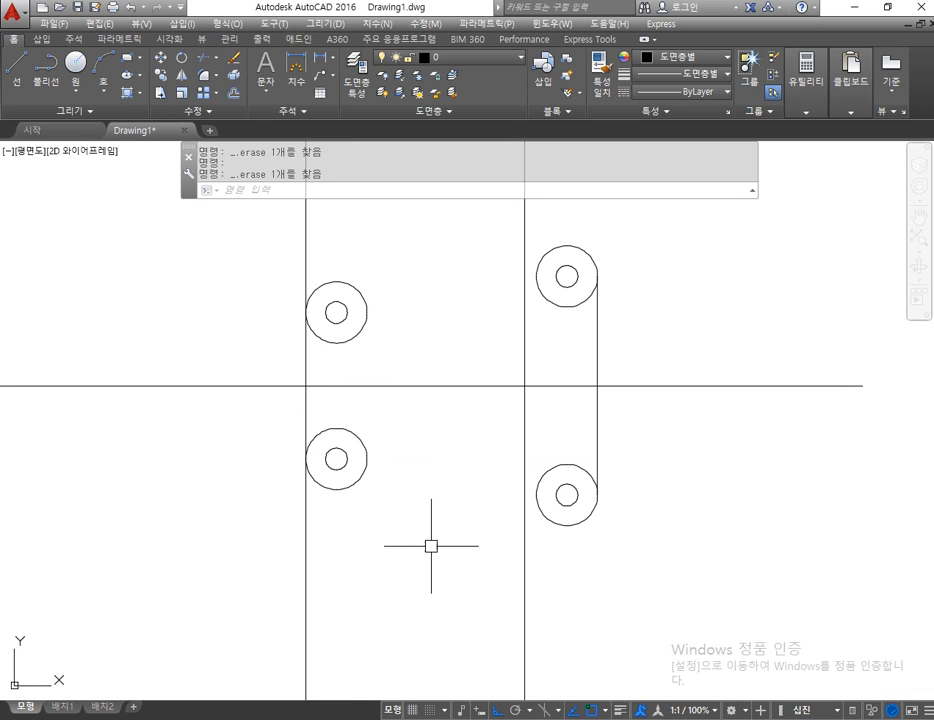
key("Escape")
key("Escape")
Step: Trim the leftmost vertical line above and below the two left radius 14 circles, using those circles as cutting edges
type("tr")
key("Return")
left_click(365, 446)
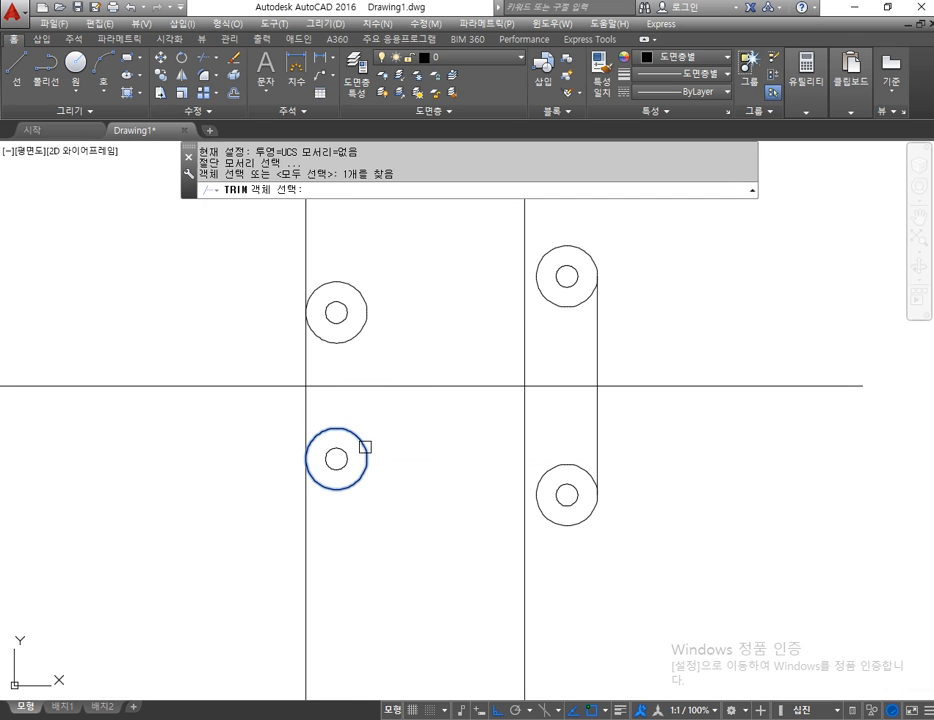
left_click(362, 318)
key("Return")
left_click(308, 262)
left_click(304, 536)
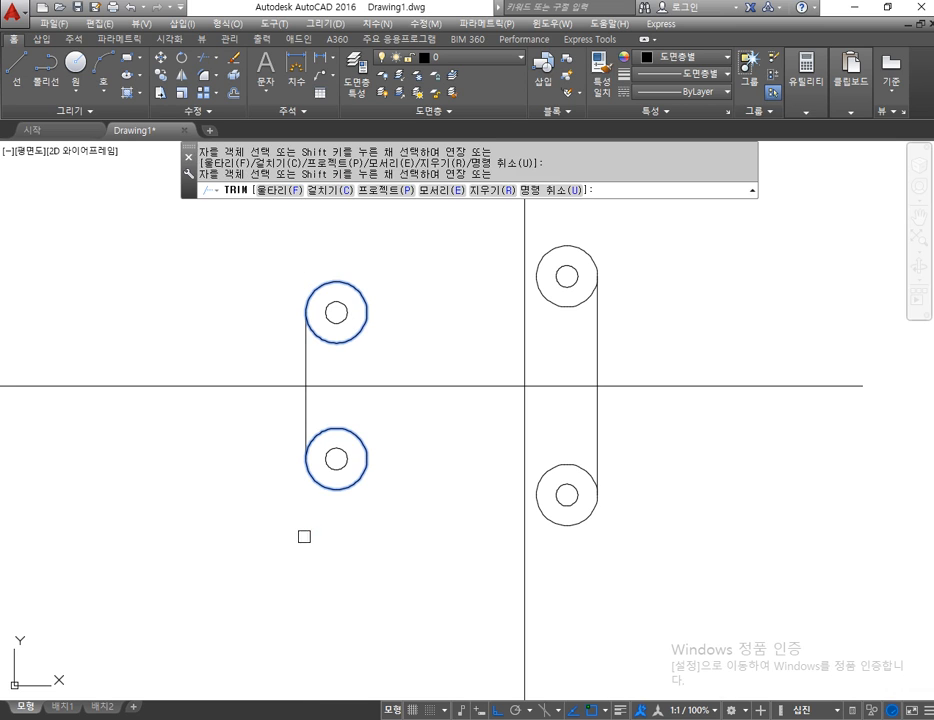
key("Return")
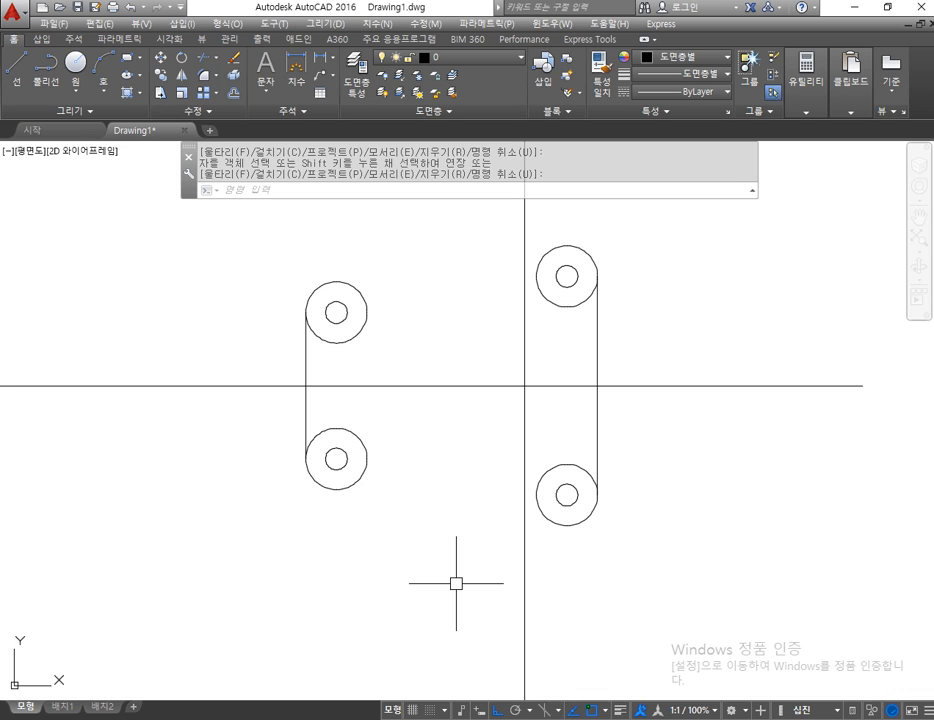
Step: Draw a line tangent to the tops of the upper-left and upper-right radius 14 circles, using tangent snaps
left_click(14, 60)
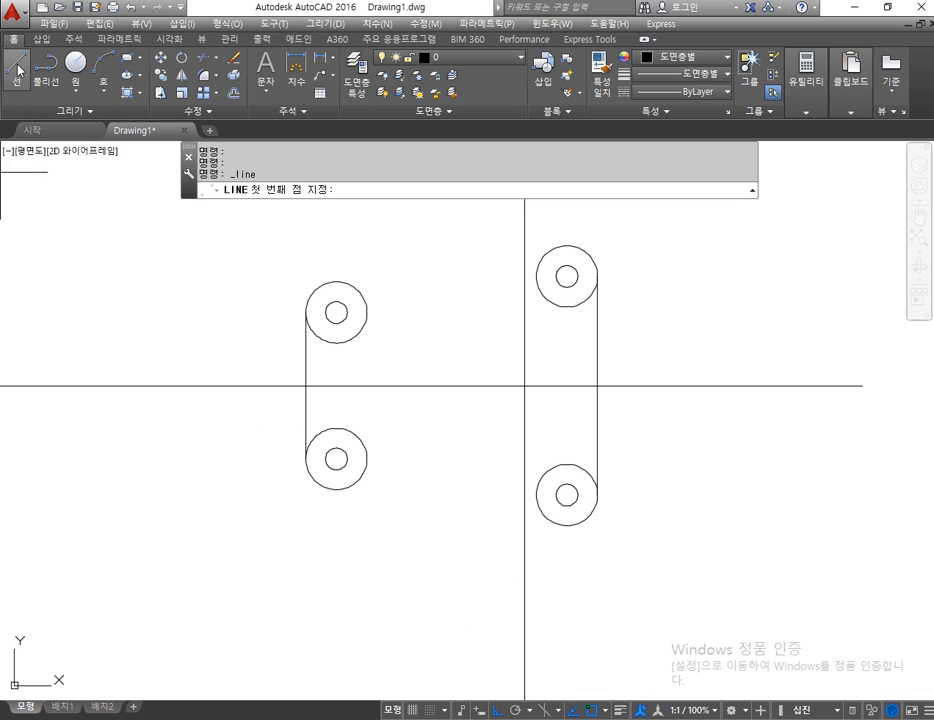
middle_click_drag(363, 267, 369, 290)
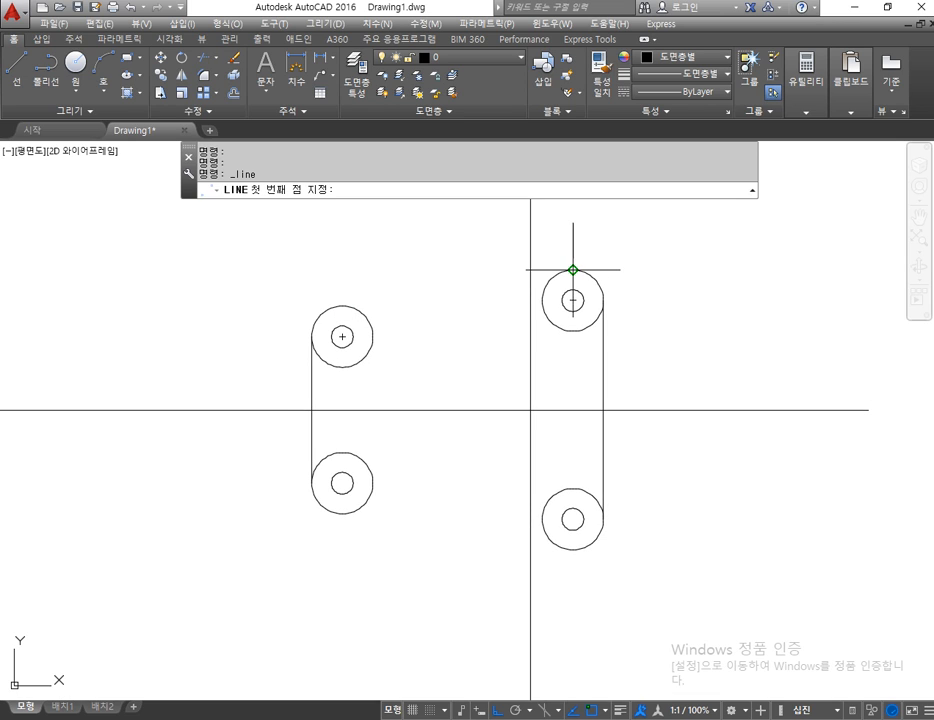
right_click(594, 712)
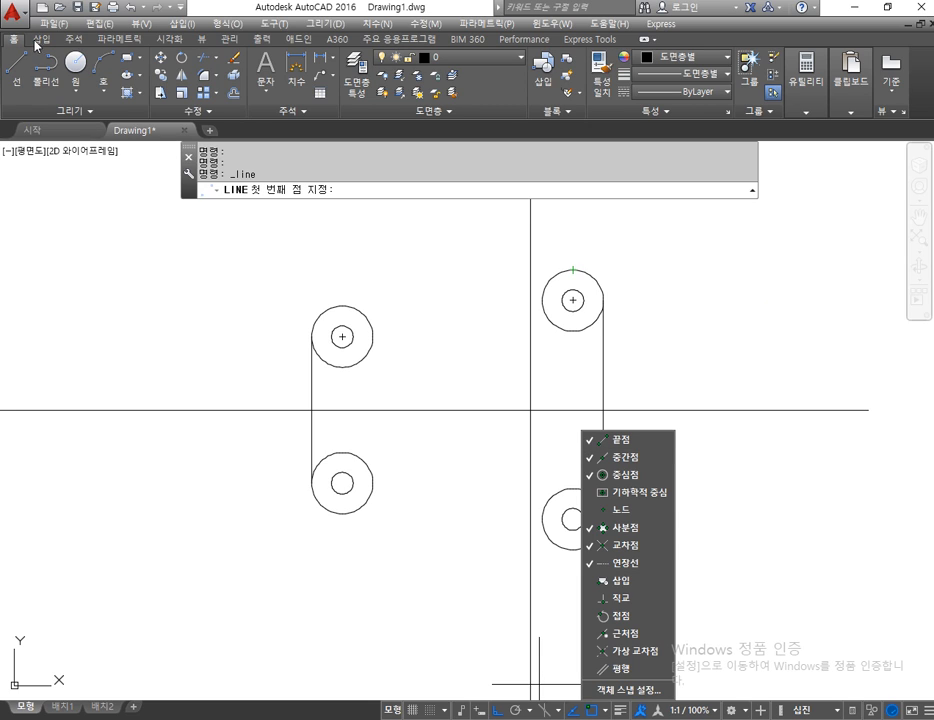
left_click(16, 72)
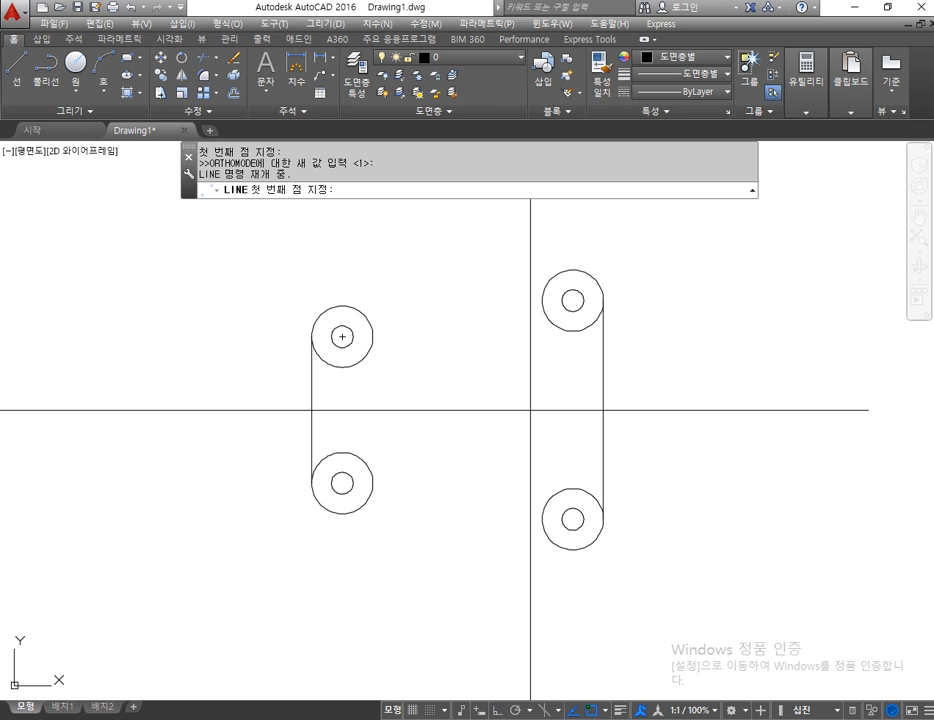
right_click(415, 258, "shift")
left_click(488, 494)
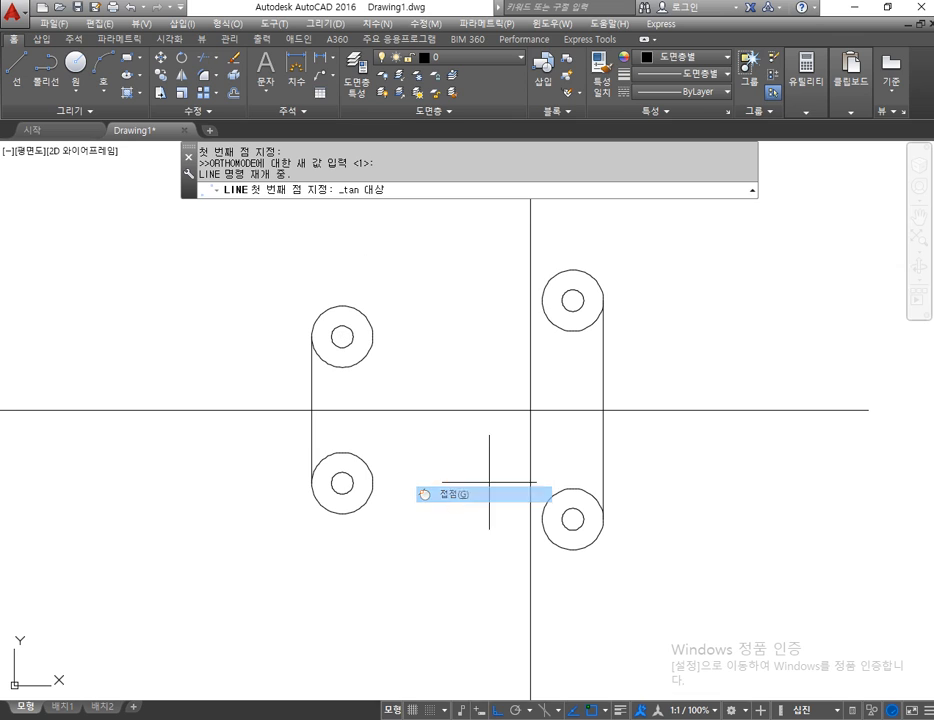
left_click(338, 312)
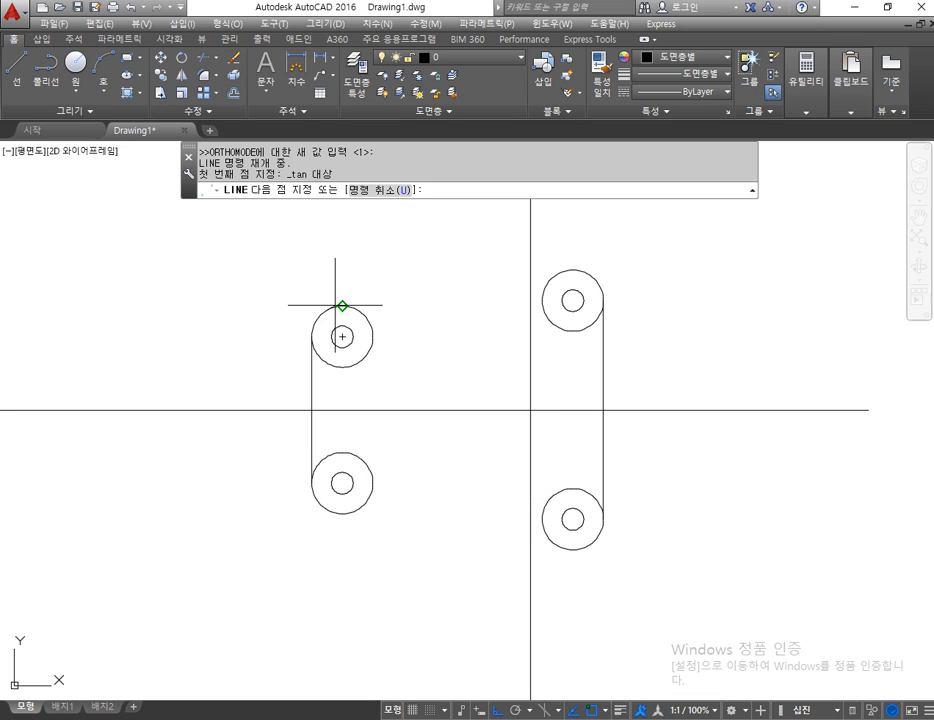
right_click(573, 242, "shift")
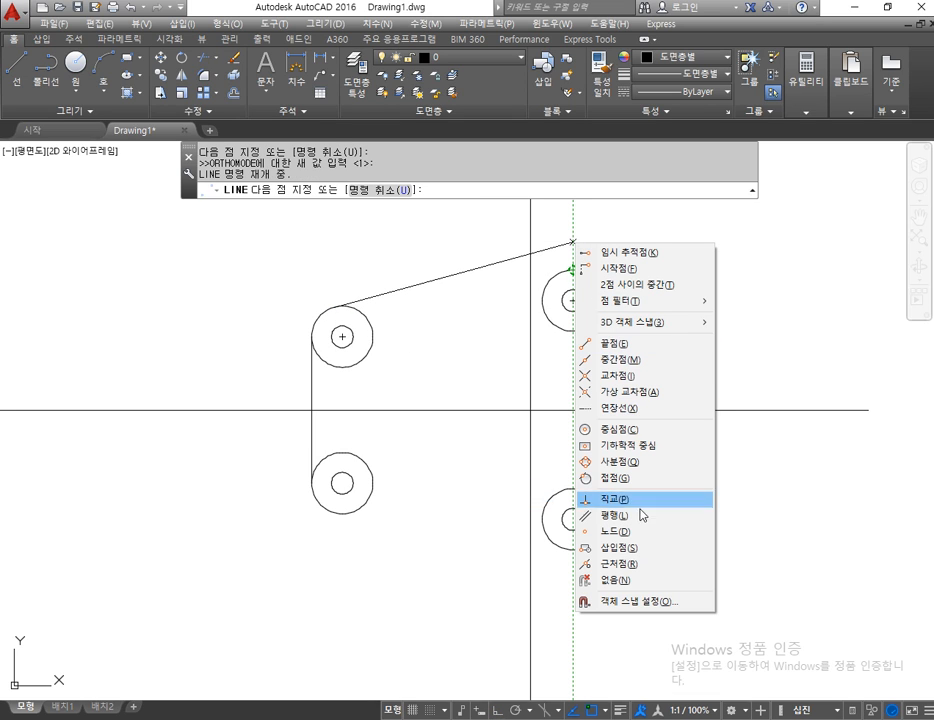
left_click(612, 478)
left_click(573, 268)
key("Escape")
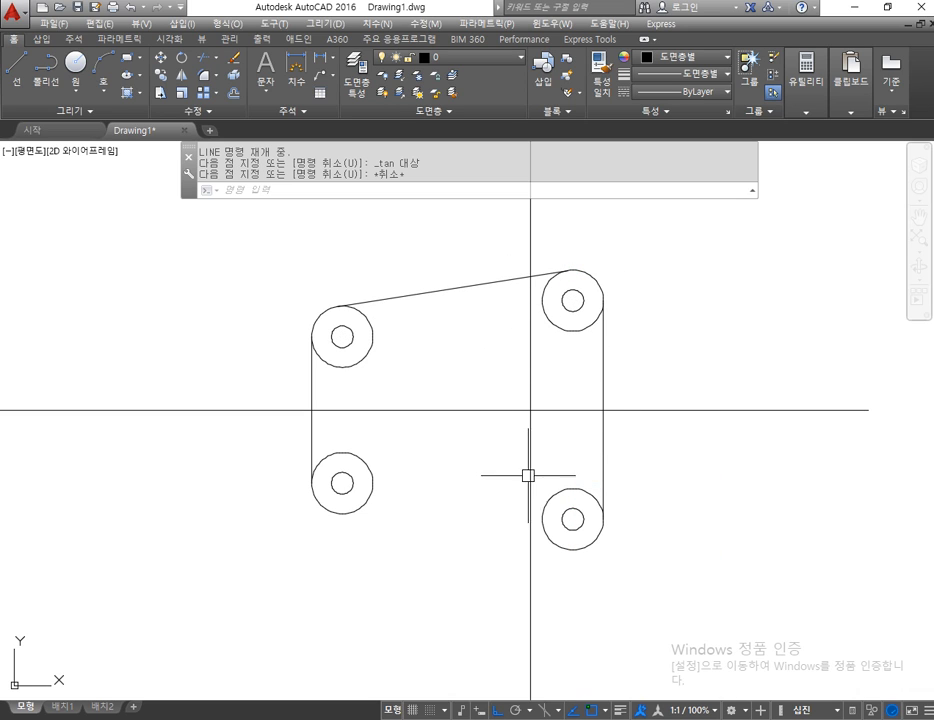
Step: Mirror the upper tangent line about the horizontal centre line, keeping the original
middle_click_drag(569, 494, 565, 439)
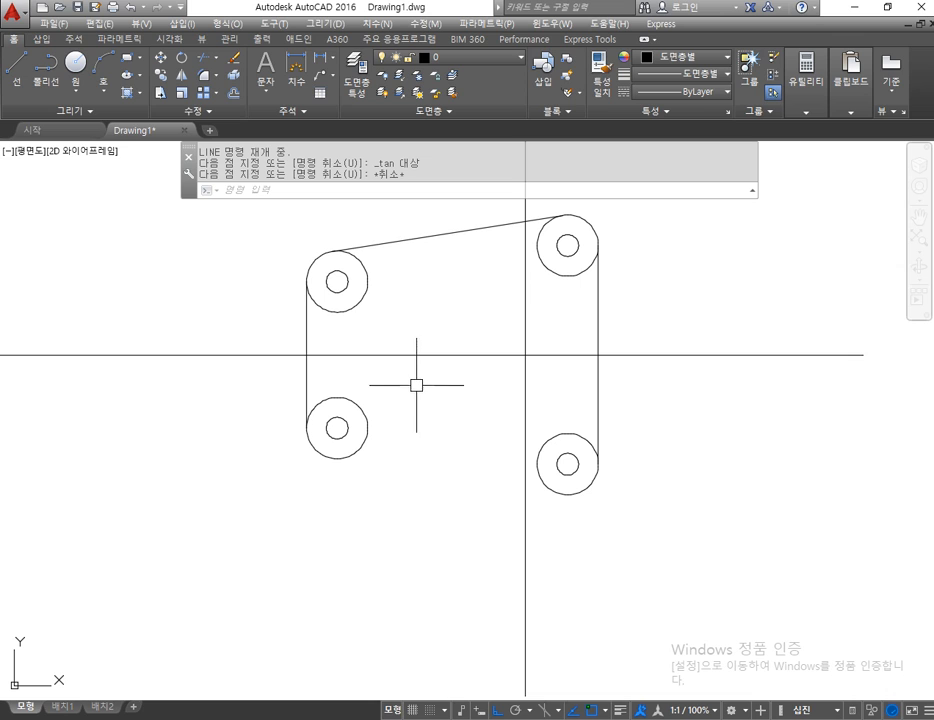
middle_click_drag(453, 398, 459, 417)
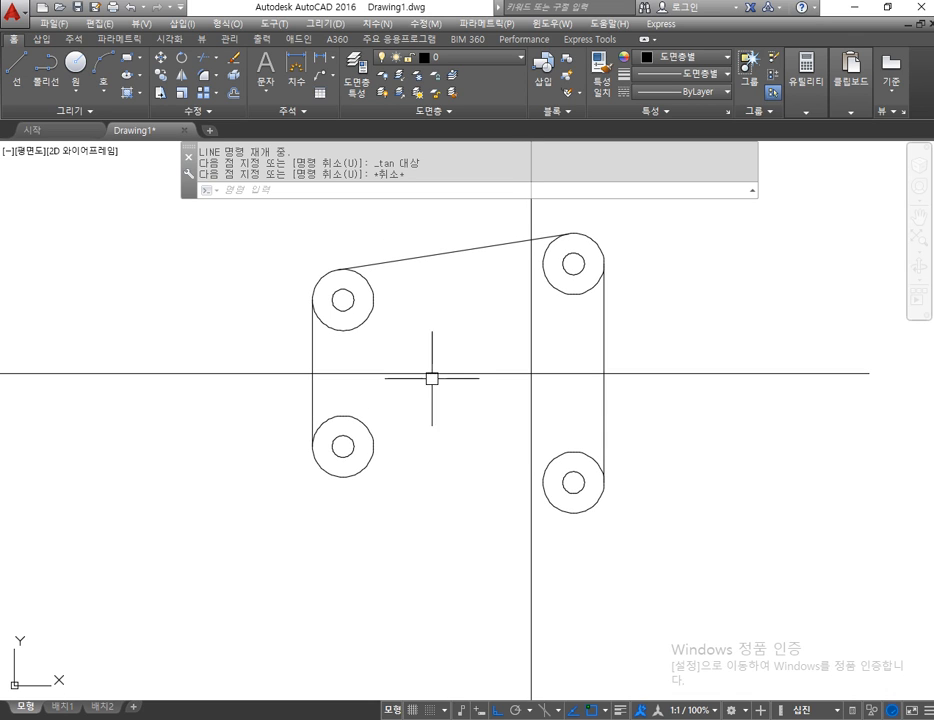
left_click(174, 72)
left_click(443, 255)
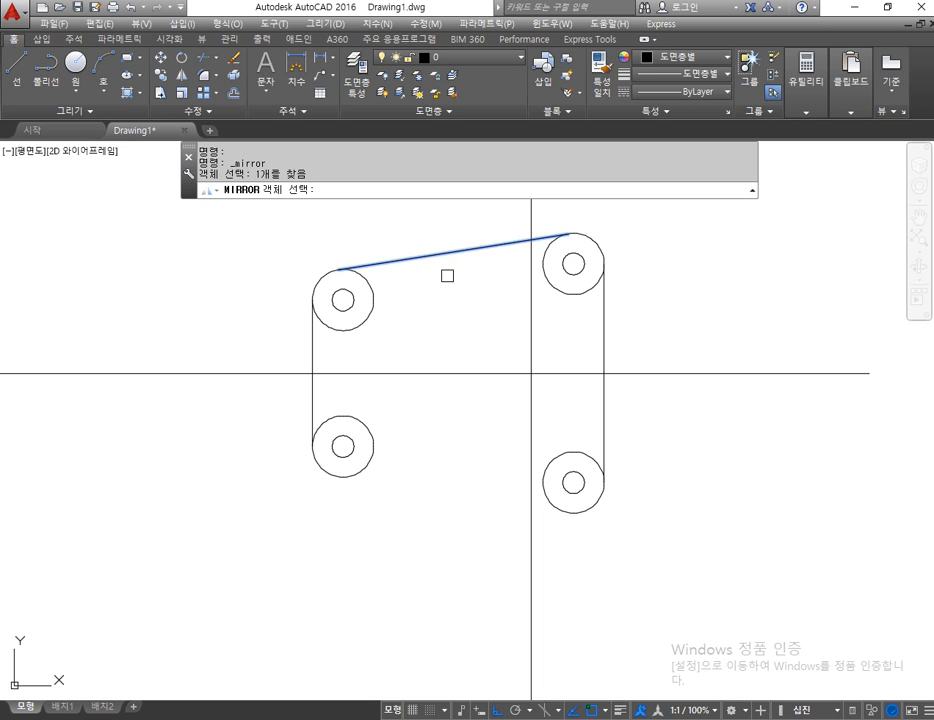
key("Return")
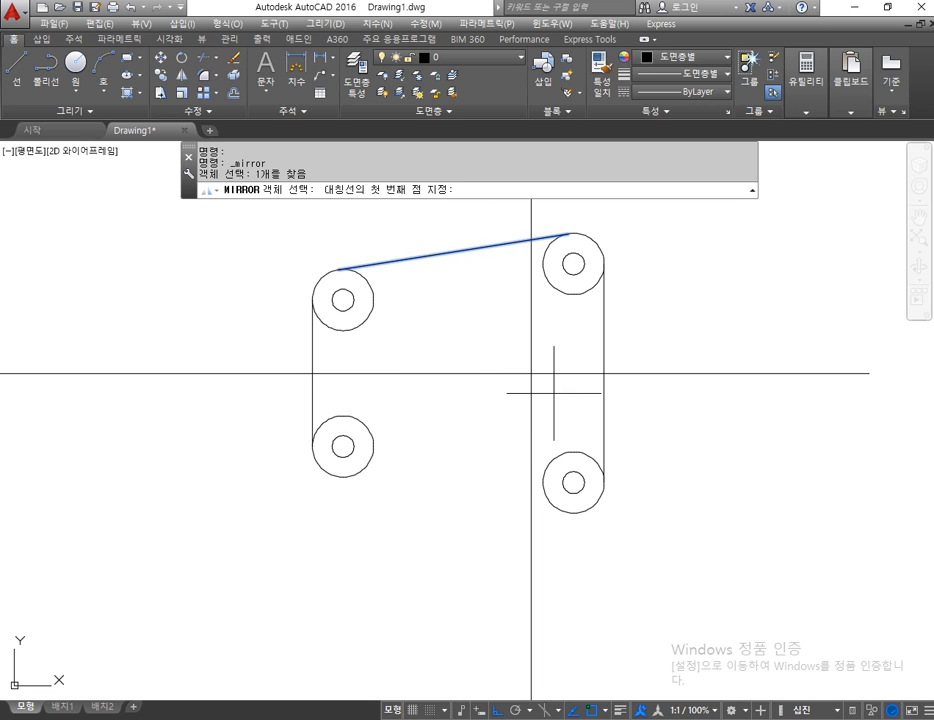
left_click(530, 373)
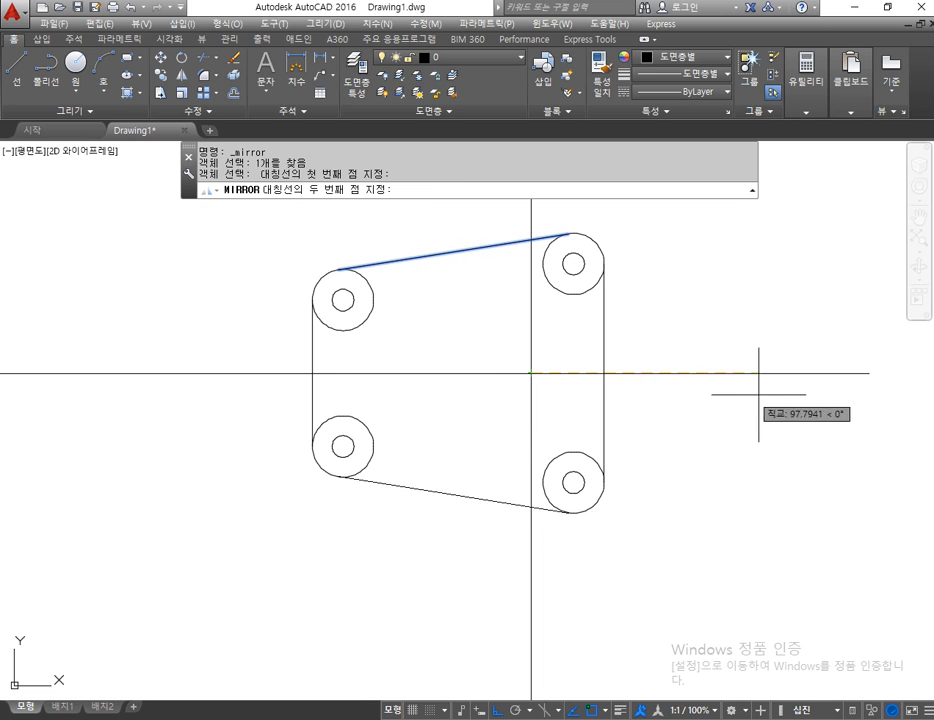
left_click(862, 374)
key("Return")
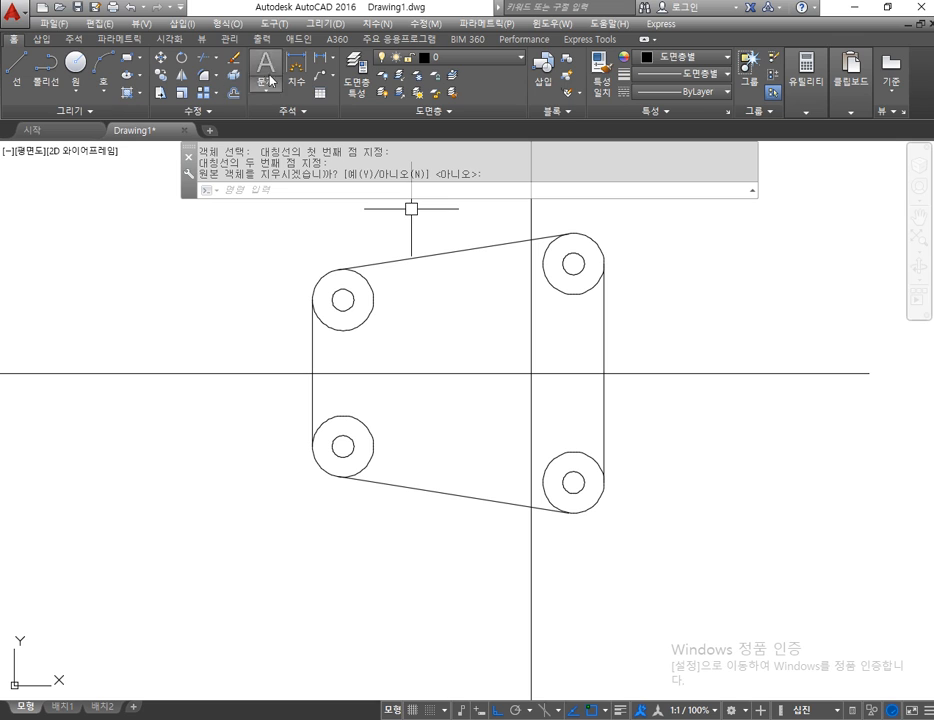
Step: Trim the inner arcs of the four radius 14 circles to leave rounded outline corners, using all objects as cutting edges
left_click(205, 67)
left_click(682, 573)
left_click(296, 242)
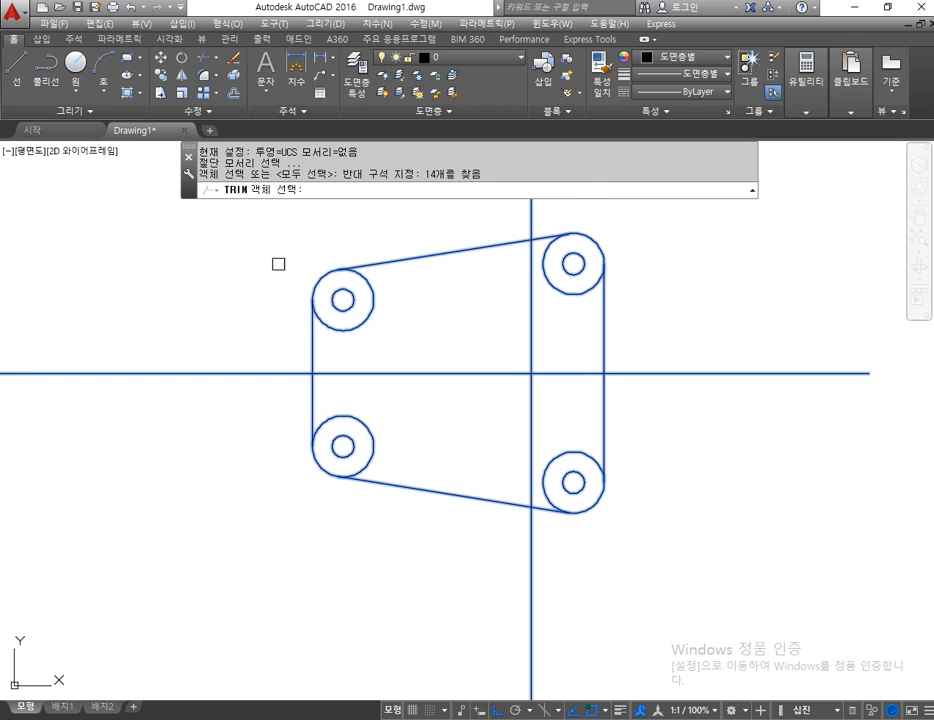
key("Return")
left_click(358, 325)
left_click(368, 430)
left_click(557, 452)
left_click(561, 292)
key("Return")
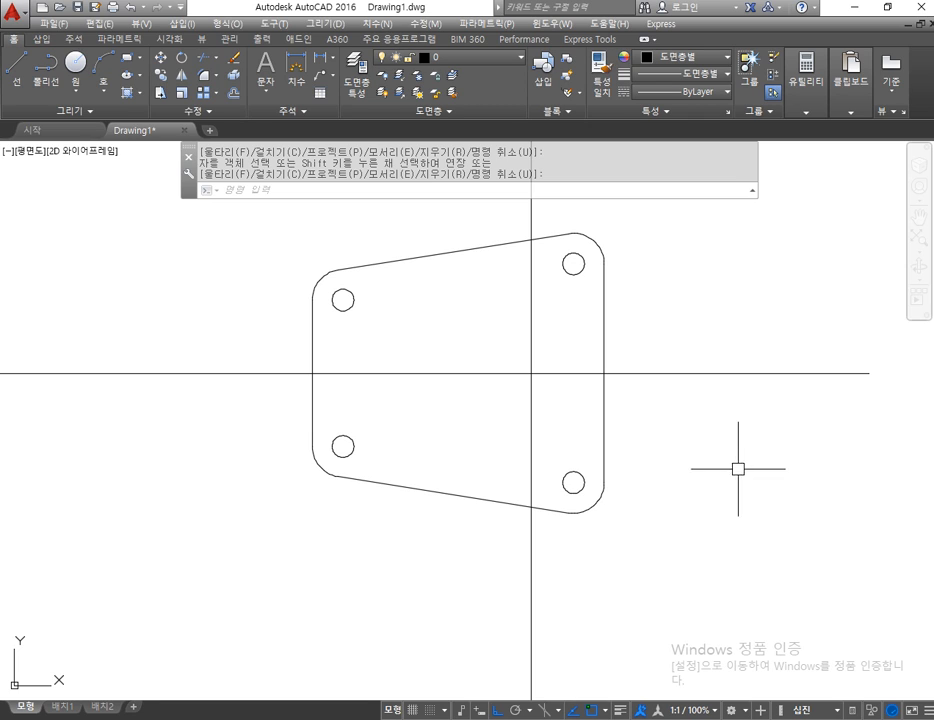
Step: Draw a circle of radius 67/2 centred on the intersection of the horizontal and vertical centre lines
left_click(75, 65)
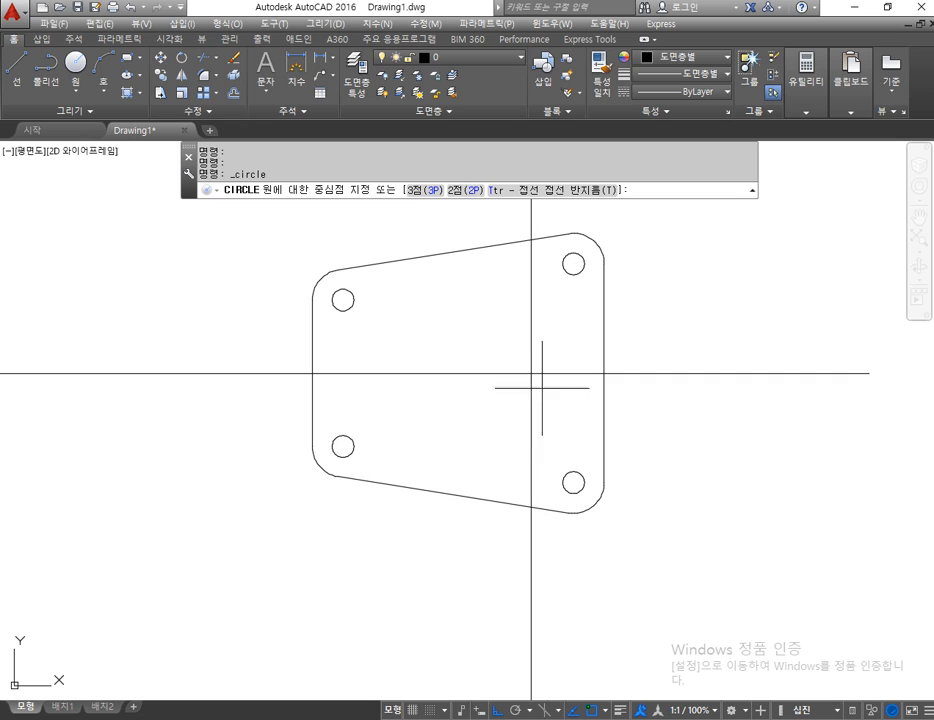
left_click(531, 373)
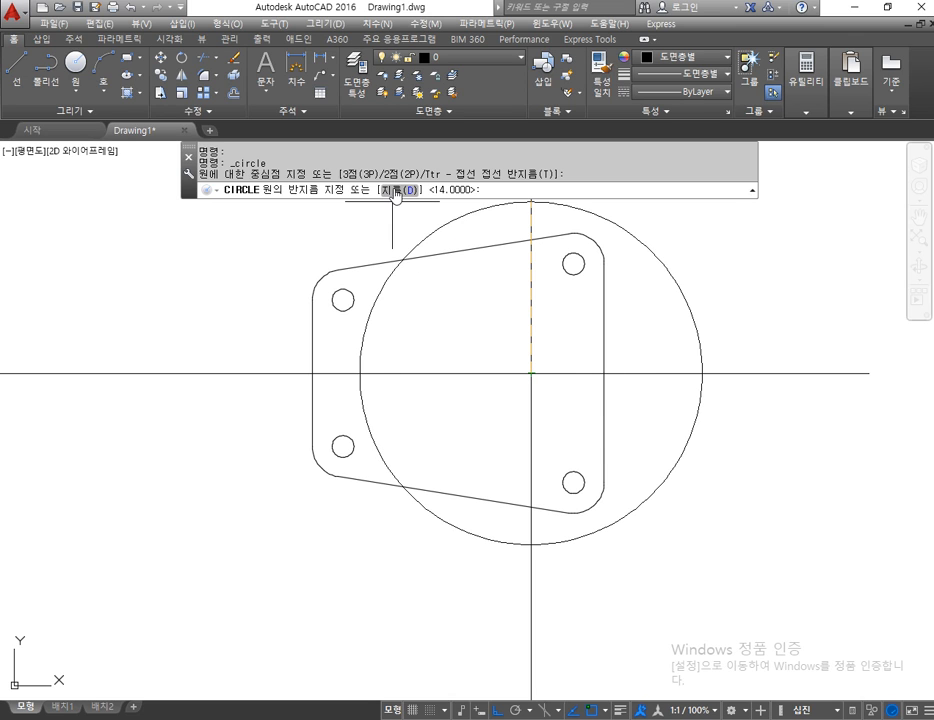
type("67/")
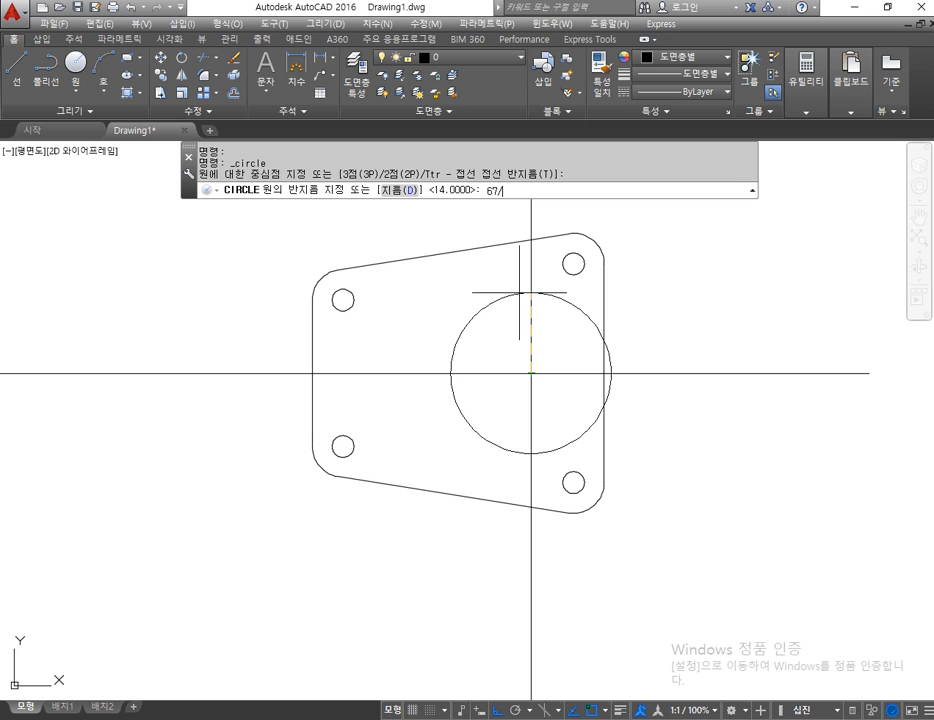
key("Return")
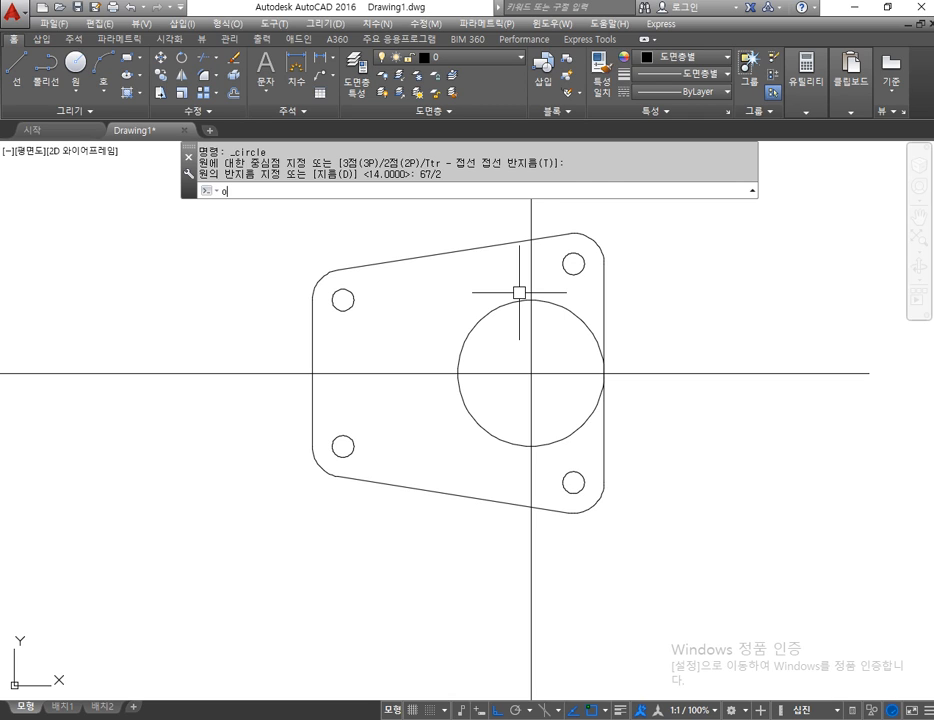
Step: Offset the vertical centre line 71 to the left
key("Return")
type("7")
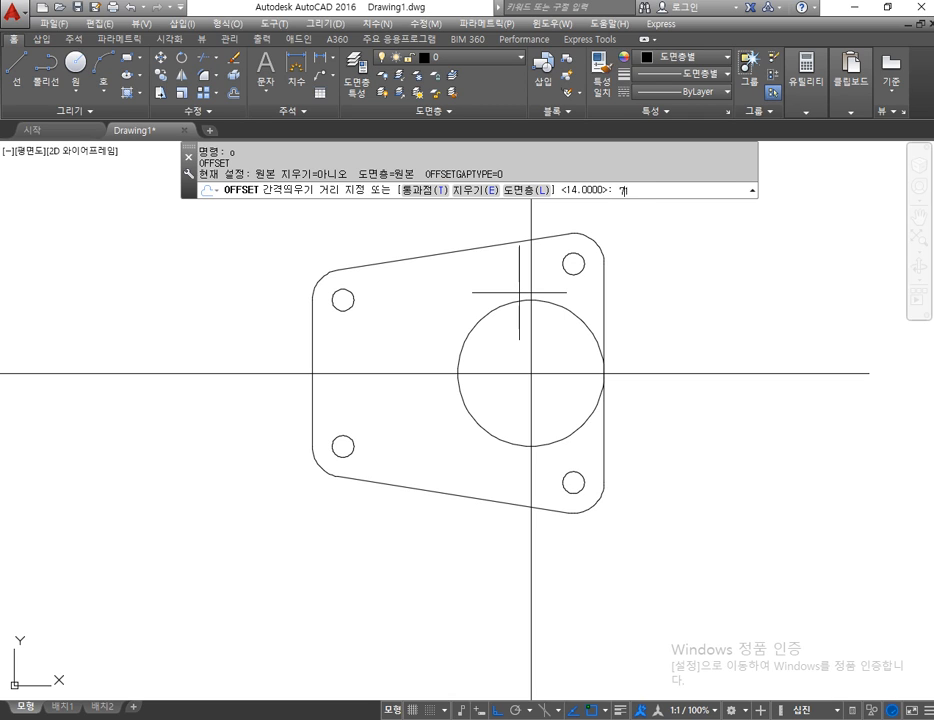
type("1")
key("Return")
left_click(525, 415)
left_click(530, 415)
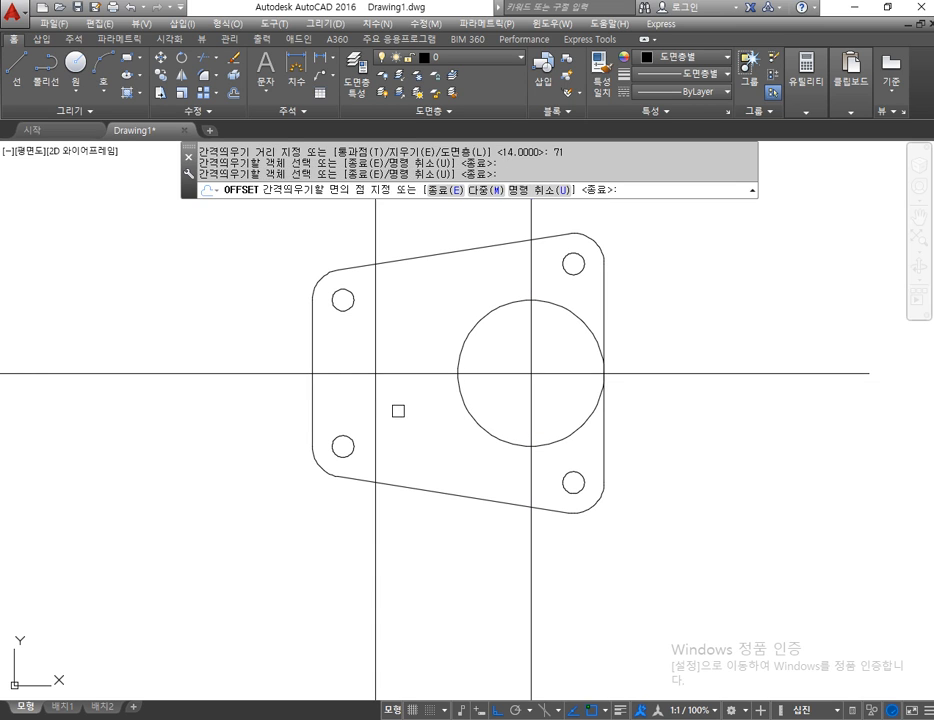
left_click(399, 410)
key("Return")
Step: Draw a radius 5 circle where the offset vertical line crosses the horizontal centre line
left_click(75, 62)
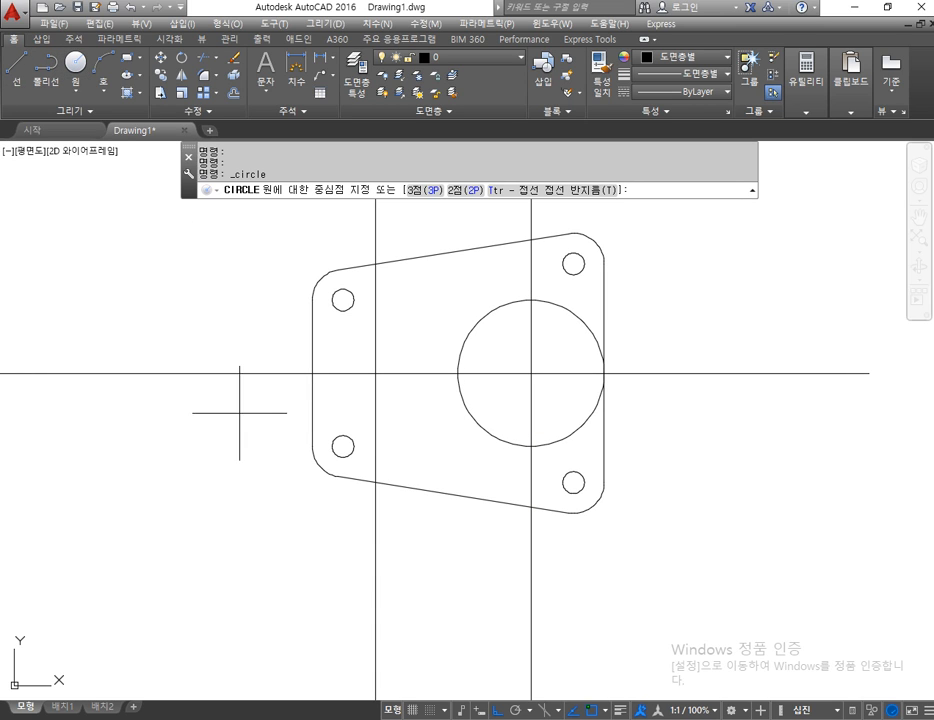
left_click(375, 373)
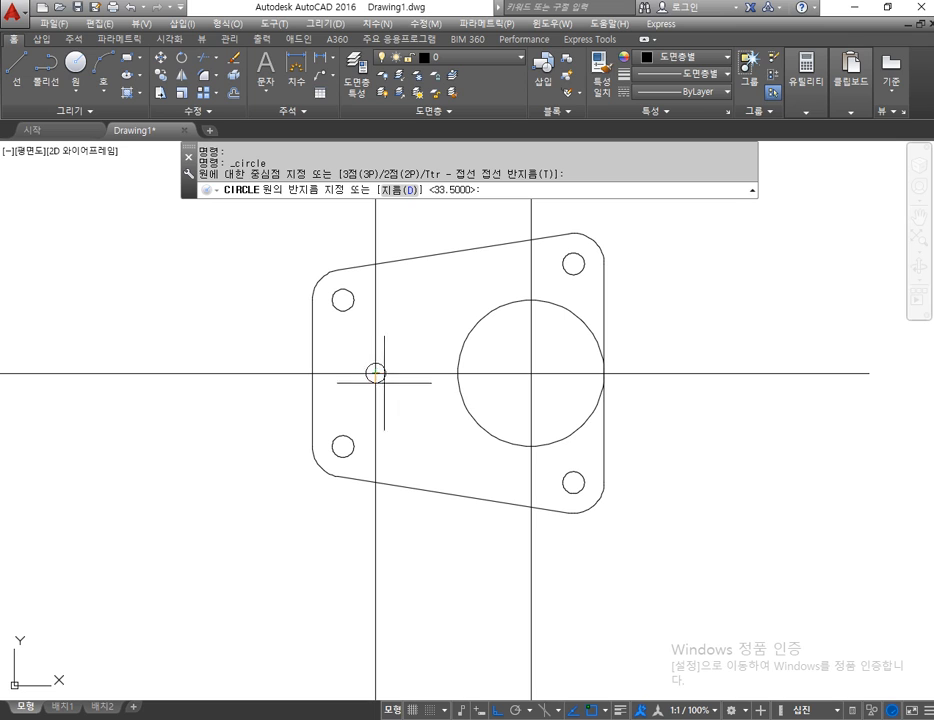
type("5")
key("Return")
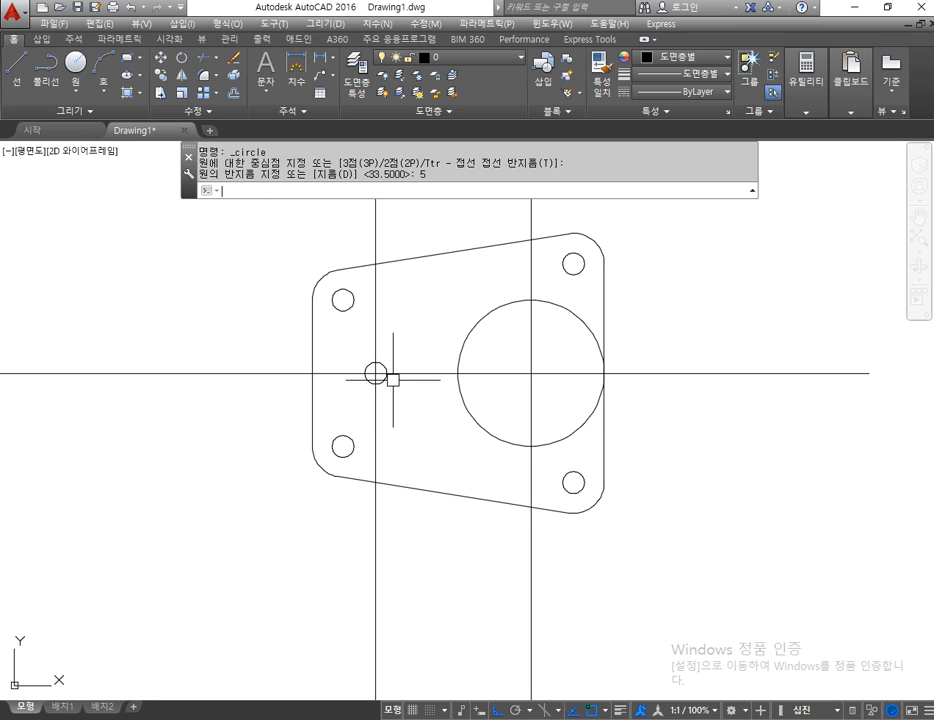
Step: Draw a radius 15 circle concentric with the central-left radius 5 circle and erase the vertical construction line through it
key("Return")
left_click(375, 373)
type("15")
key("Return")
left_click(375, 437)
key("Delete")
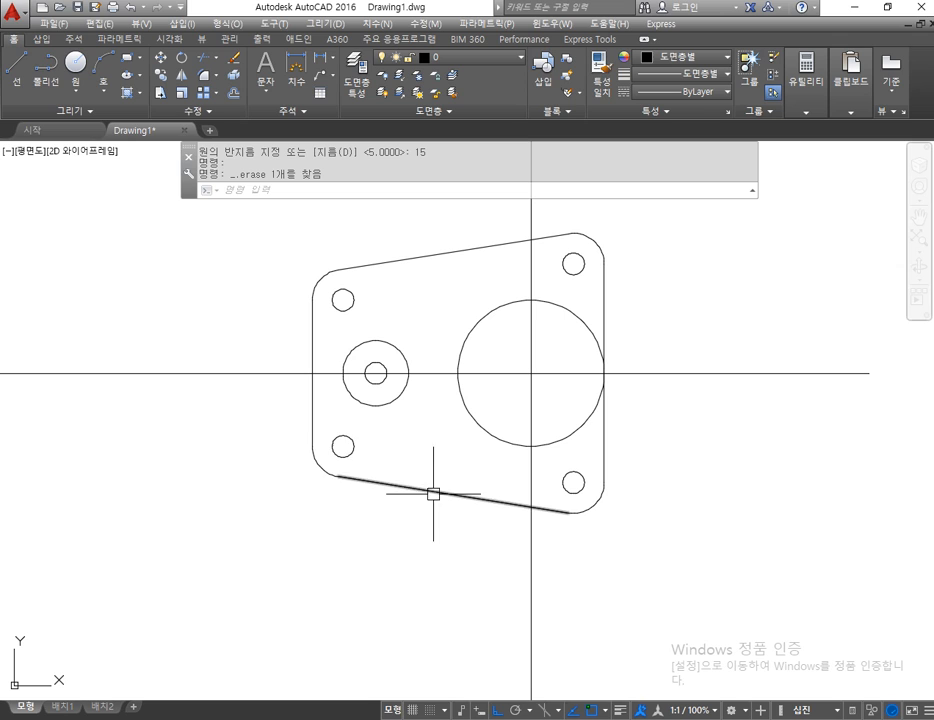
Step: Draw a line tangent to the tops of the radius 15 circle and the large circle, using tangent snaps
left_click(15, 63)
right_click(416, 314, "shift")
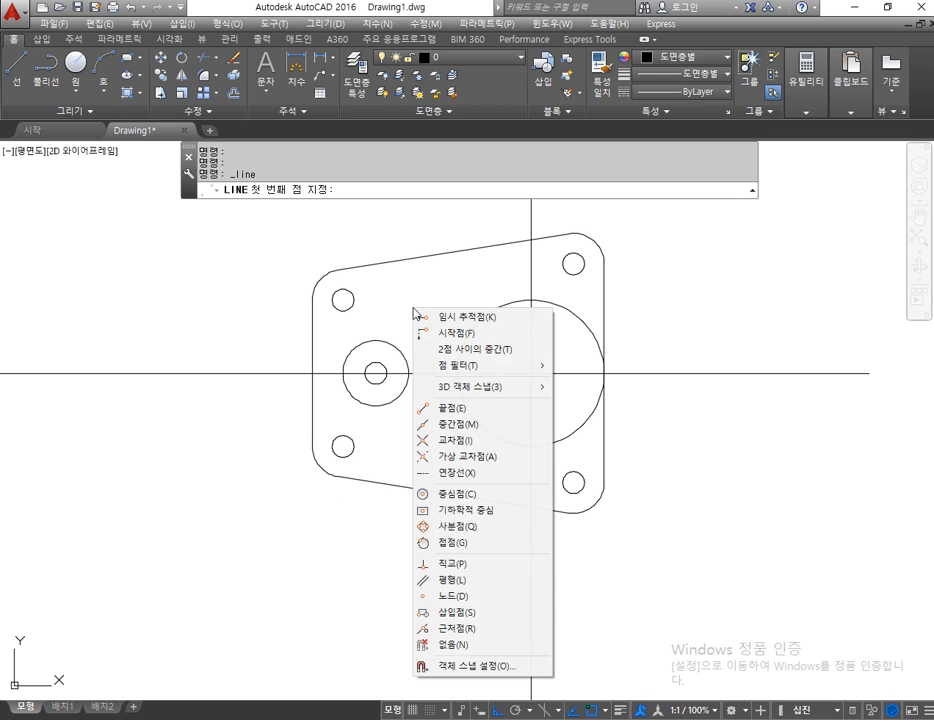
left_click(476, 545)
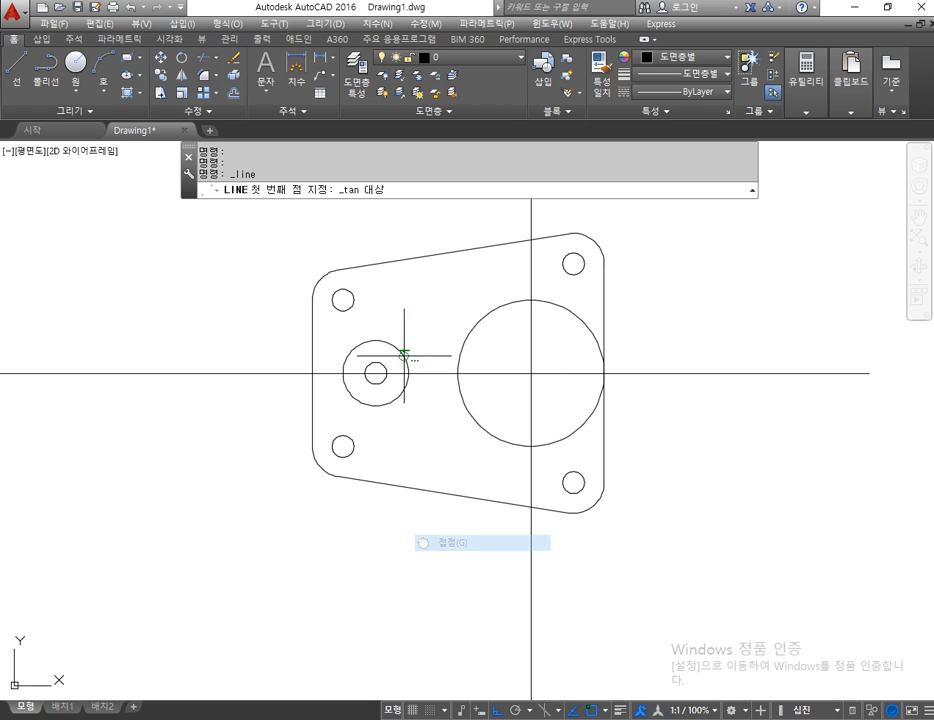
left_click(375, 338)
right_click(448, 302, "shift")
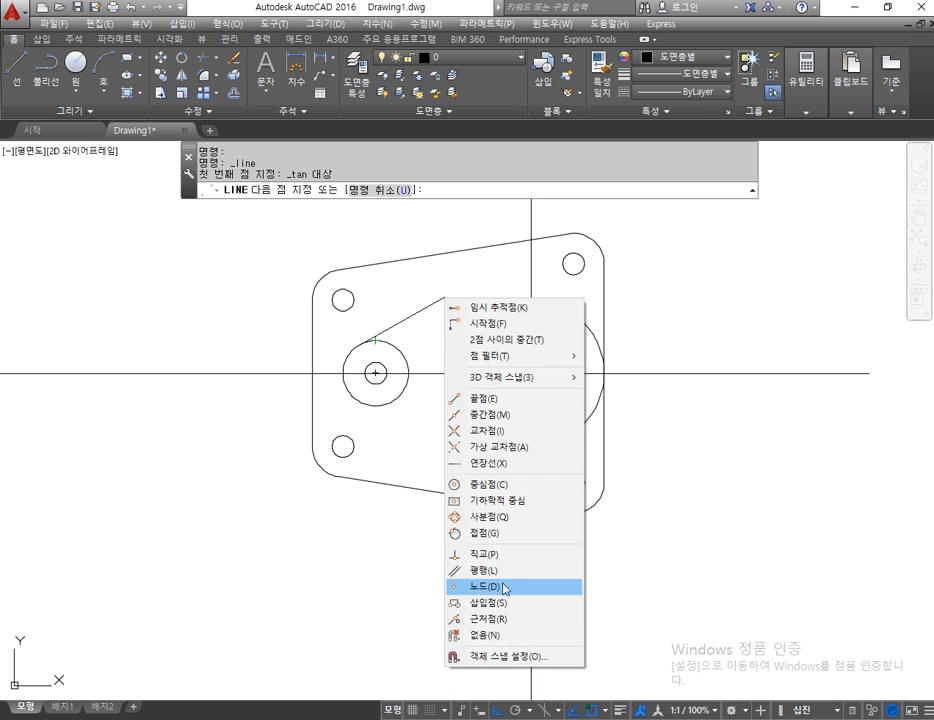
left_click(519, 533)
left_click(493, 312)
middle_click_drag(480, 409, 472, 386)
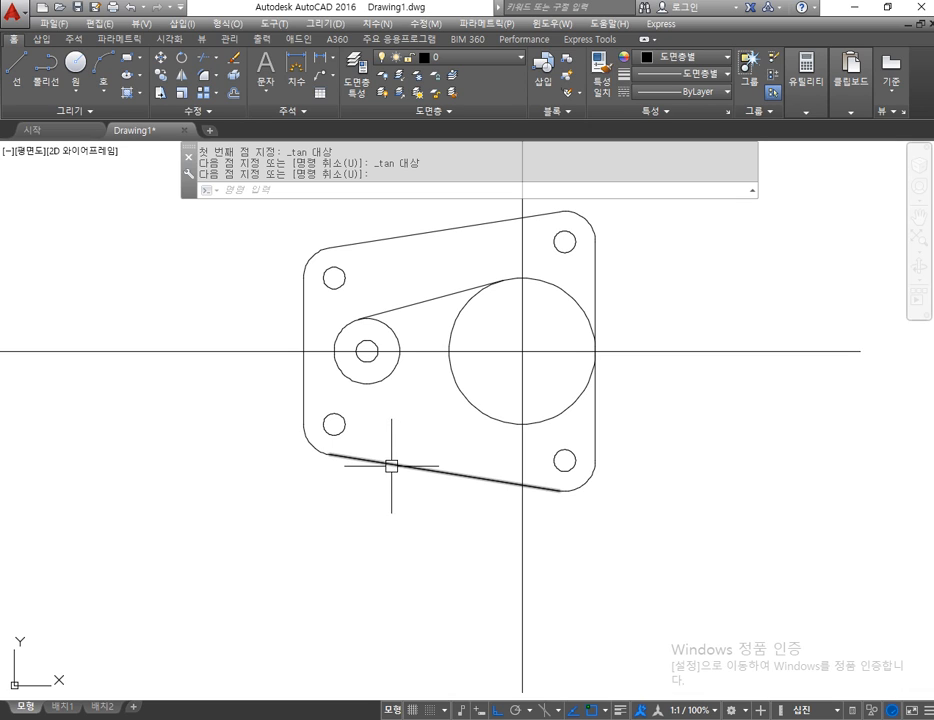
key("Return")
Step: Draw a line tangent to the bottoms of the radius 15 circle and the large circle, using tangent snaps
key("Return")
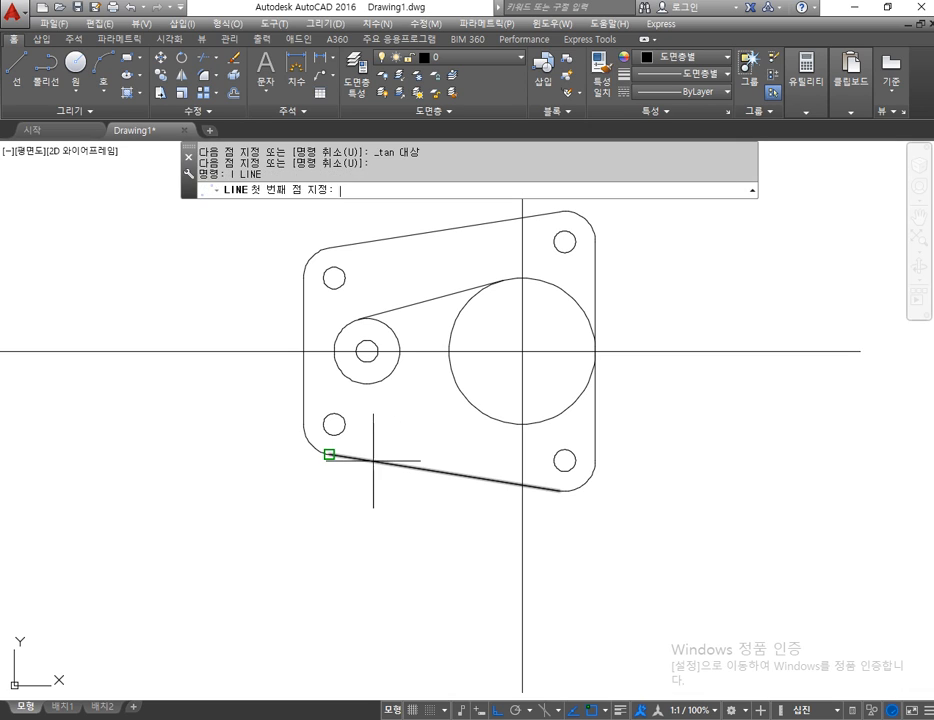
right_click(414, 393, "shift")
left_click(440, 256)
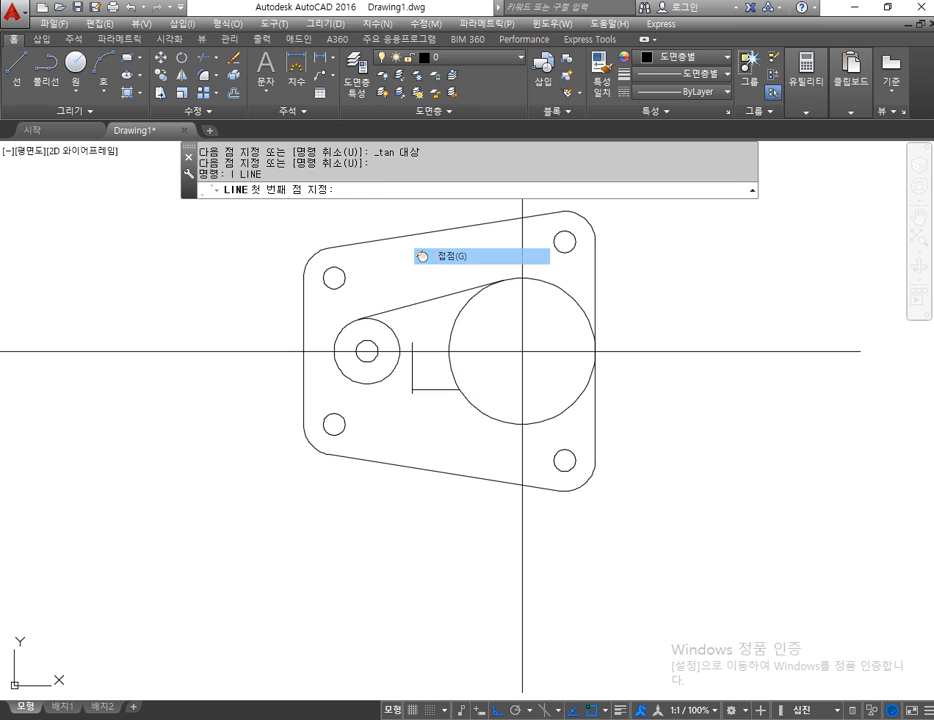
left_click(366, 382)
right_click(481, 405, "shift")
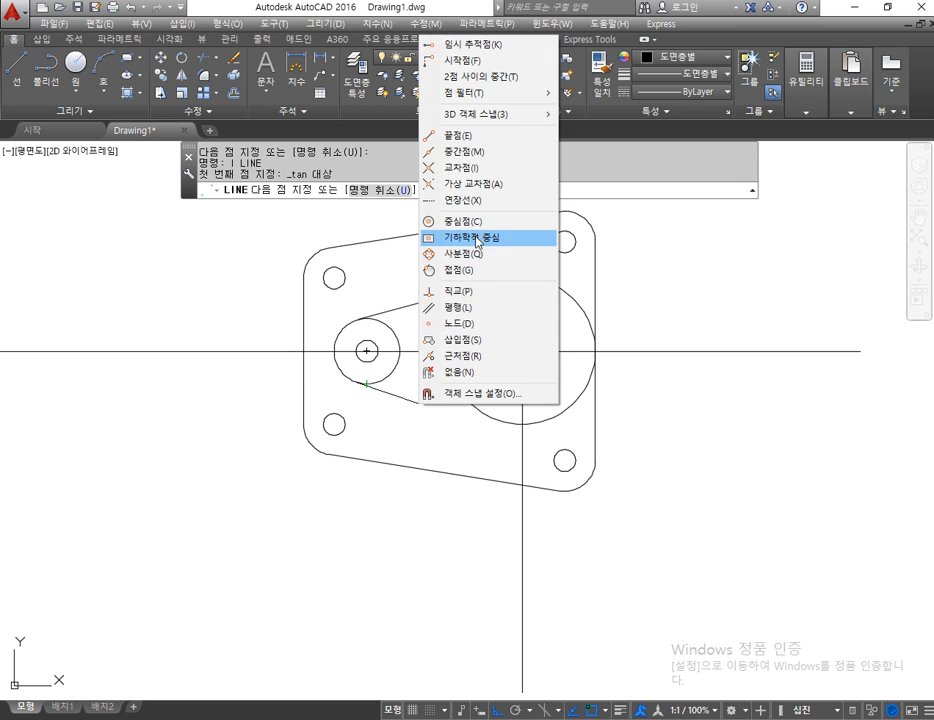
left_click(478, 278)
left_click(485, 411)
key("Return")
key("Escape")
key("Escape")
Step: Trim the inner arc of the radius 15 circle, using the two inner tangent lines as cutting edges
type("tr")
key("Return")
left_click(468, 288)
left_click(424, 394)
key("Return")
left_click(397, 362)
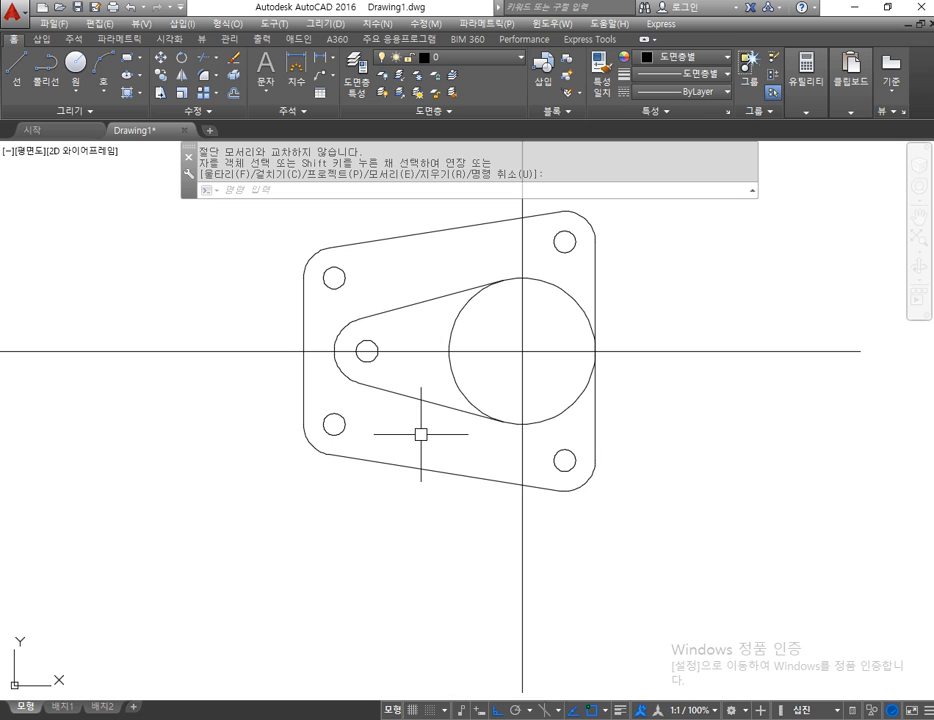
key("Escape")
key("Escape")
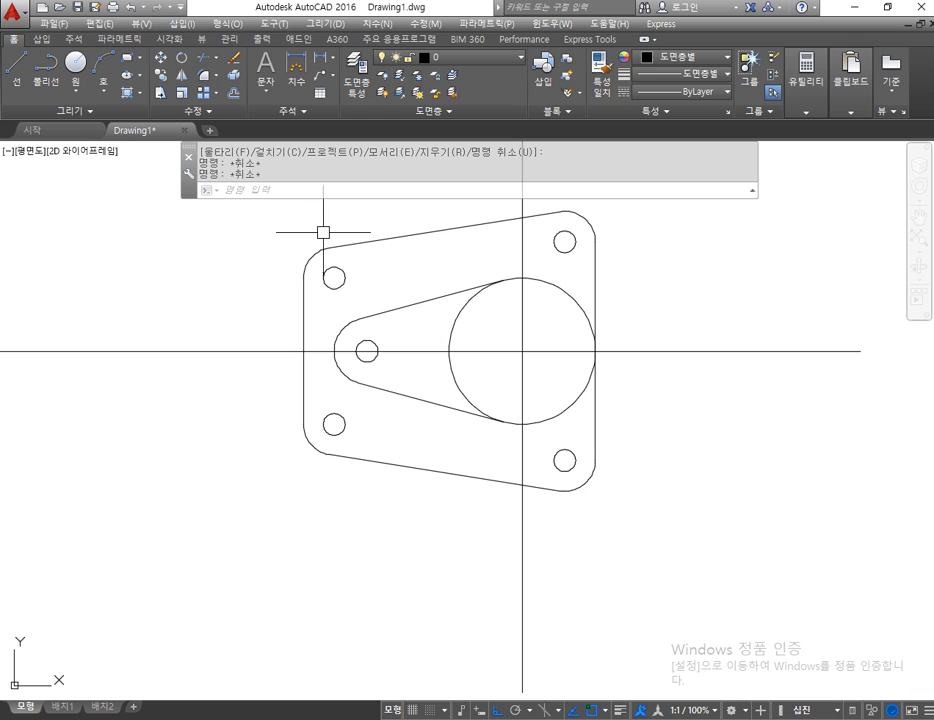
Step: Draw a circle of radius 52/2 concentric with the large circle at the centre line intersection
mouse_move(365, 240)
middle_mouse_down()
mouse_move(334, 256)
mouse_move(278, 250)
middle_mouse_up()
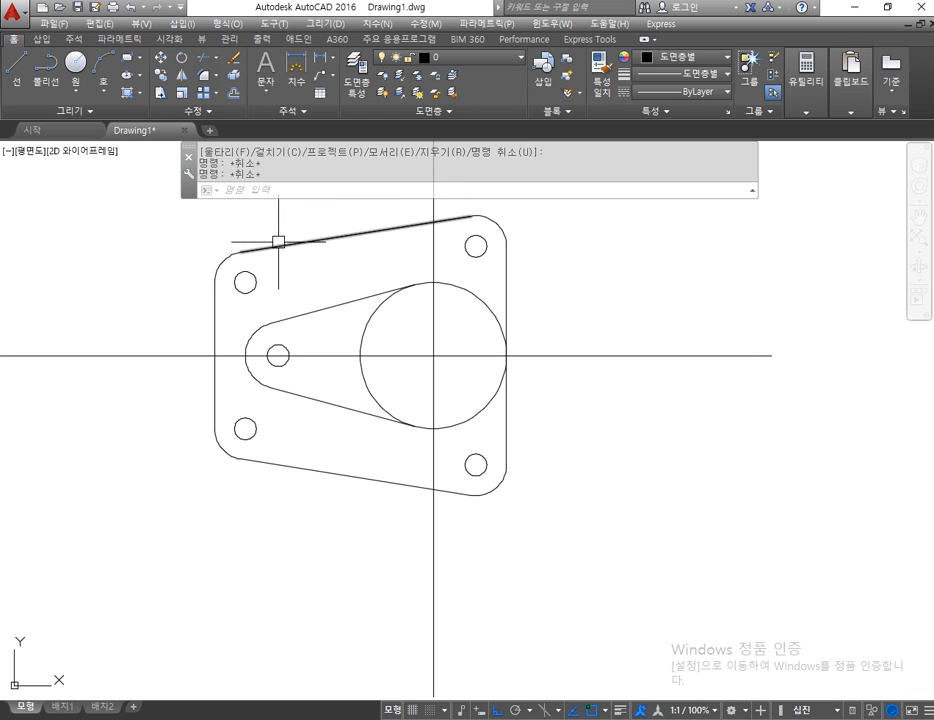
key("Escape")
type("c")
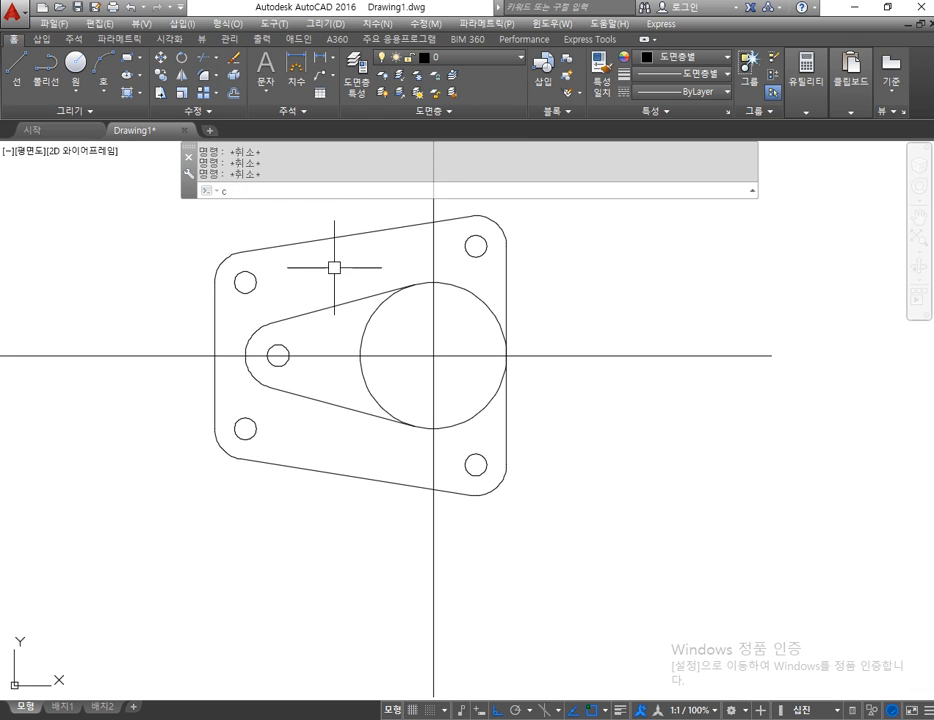
key("Return")
left_click(433, 355)
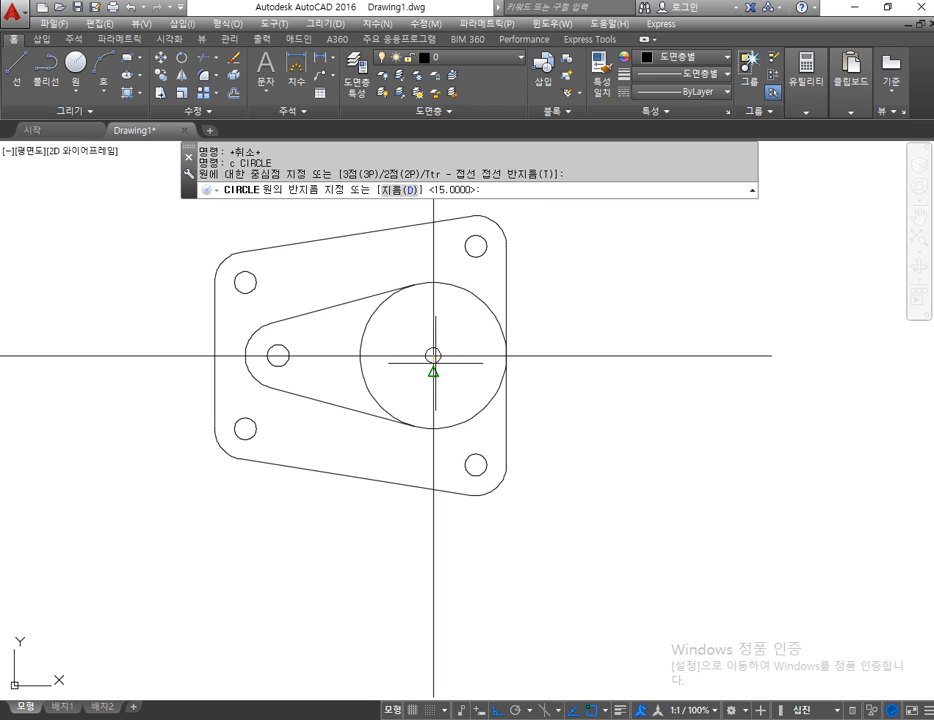
type("52/2")
key("Return")
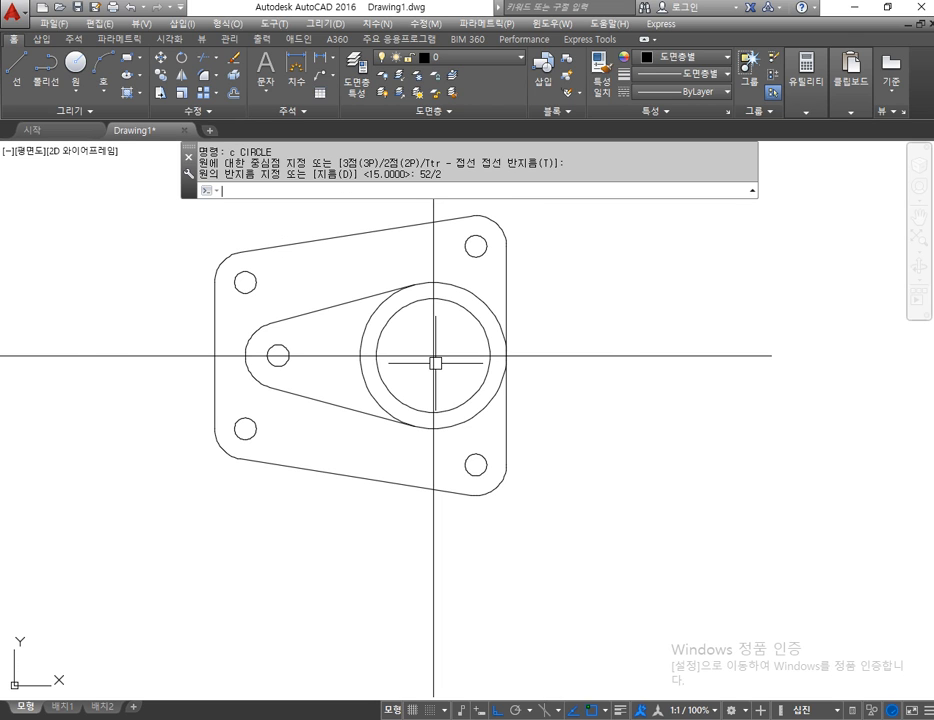
Step: Offset the horizontal centre line upward by 69/2
scroll(435, 363, "up", 2)
middle_click_drag(435, 363, 443, 459)
key("Escape")
key("Escape")
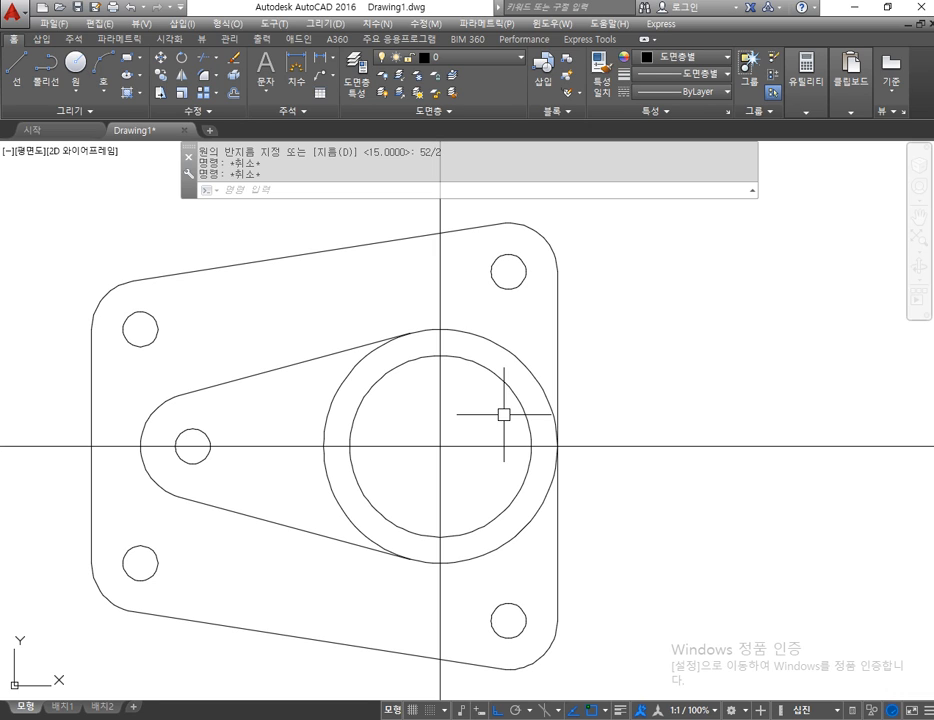
key("Escape")
type("o")
key("Return")
type("69/2")
key("Return")
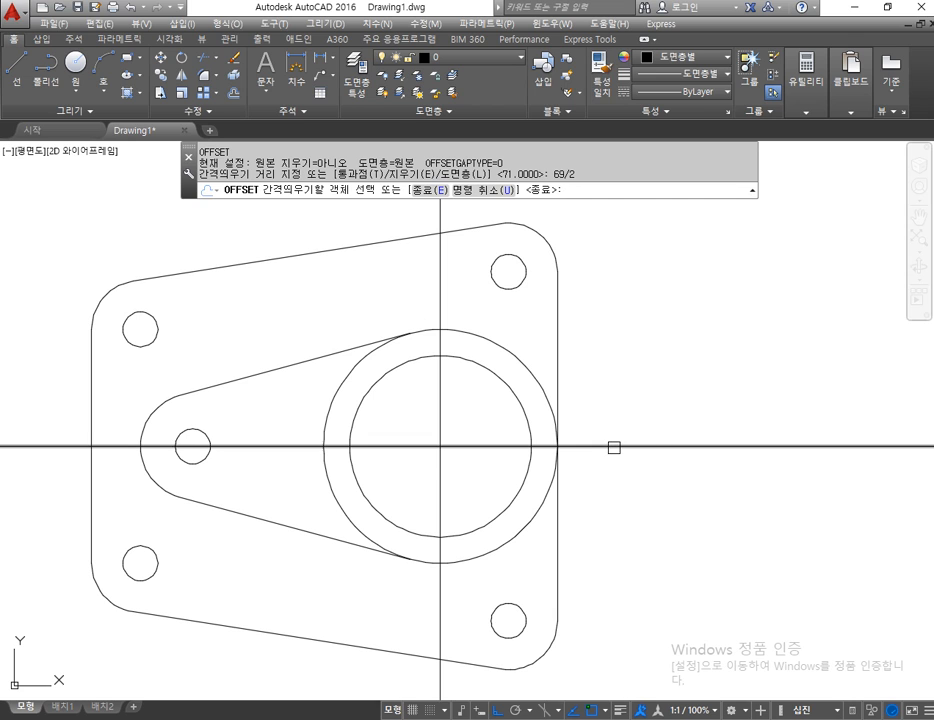
left_click(611, 446)
left_click(621, 355)
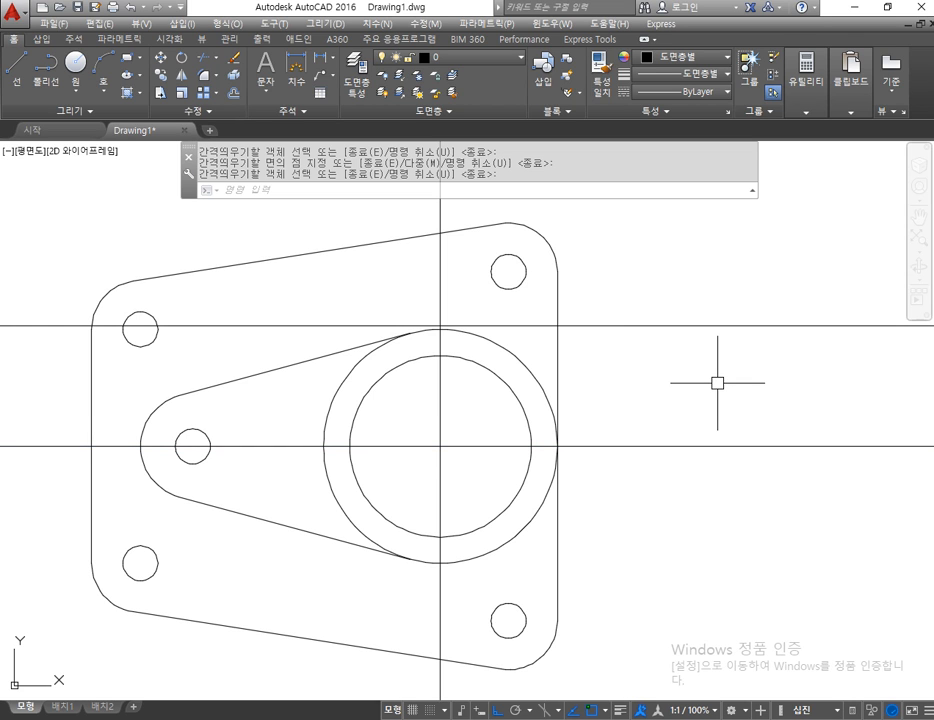
Step: Offset the horizontal line just above the large circle upward by 3
middle_click_drag(717, 382, 725, 434)
scroll(445, 384, "up", 2)
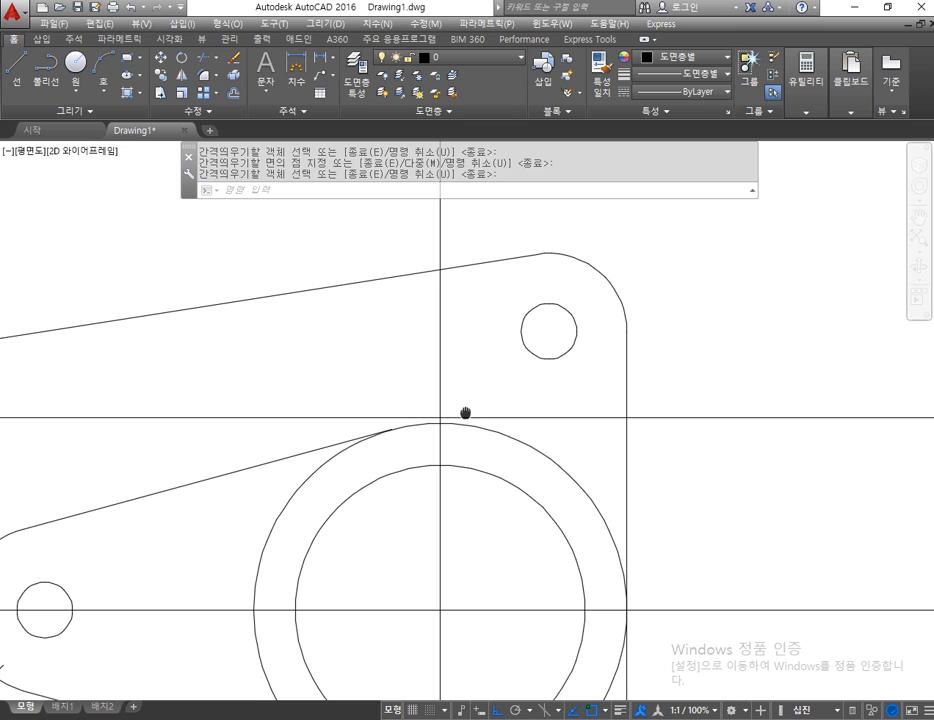
key("Escape")
key("Escape")
key("Escape")
type("o")
key("Return")
type("3")
key("Return")
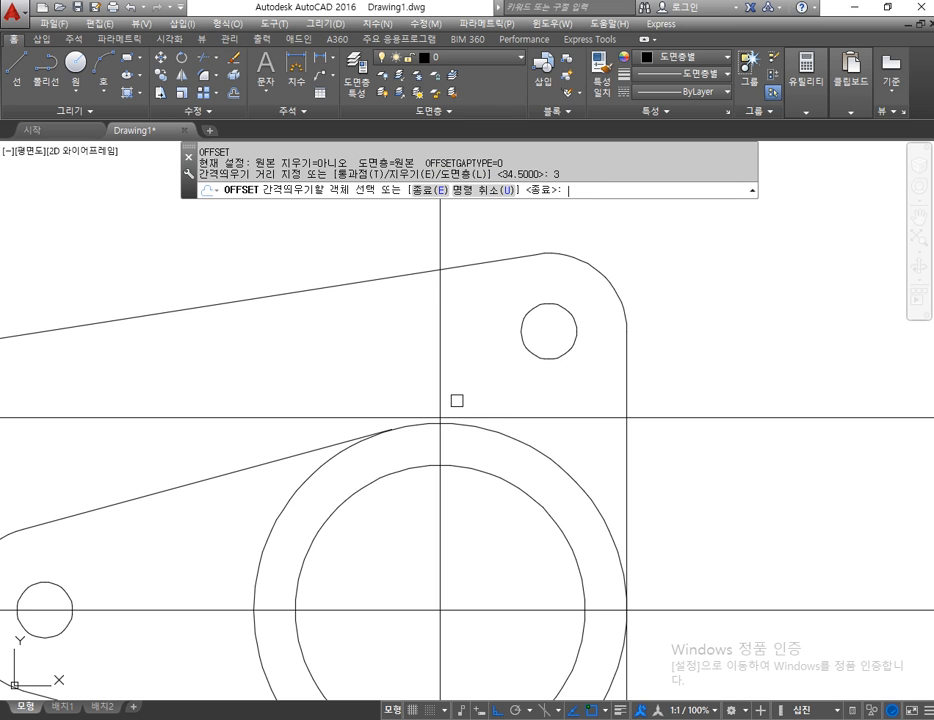
left_click(555, 410)
left_click(550, 417)
left_click(547, 391)
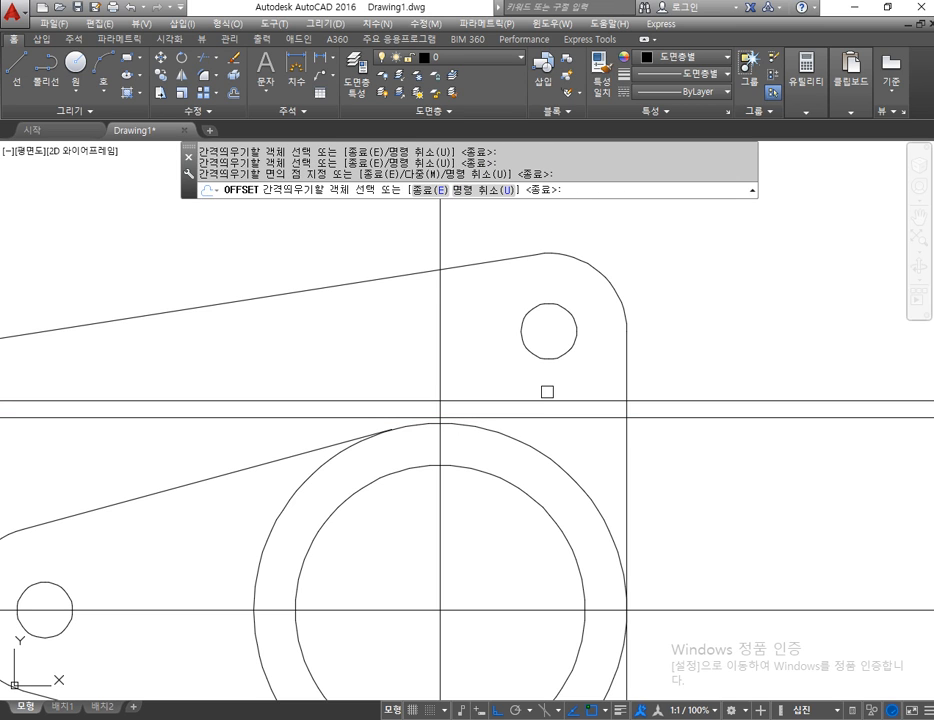
key("Return")
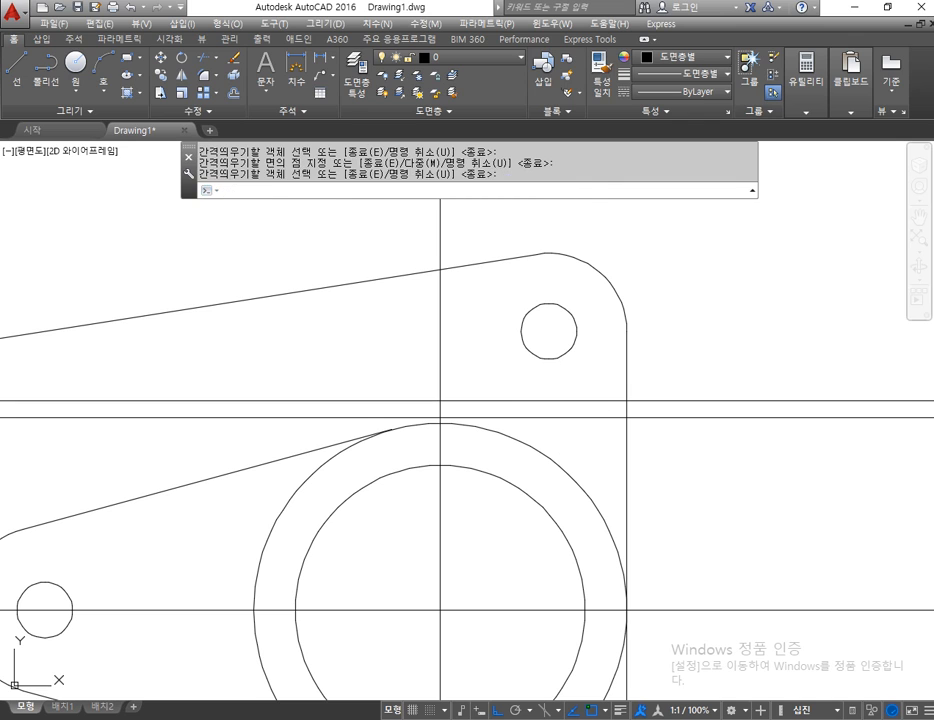
Step: Offset the vertical centre line by 12 to both the left and the right
key("Return")
type("12")
key("Return")
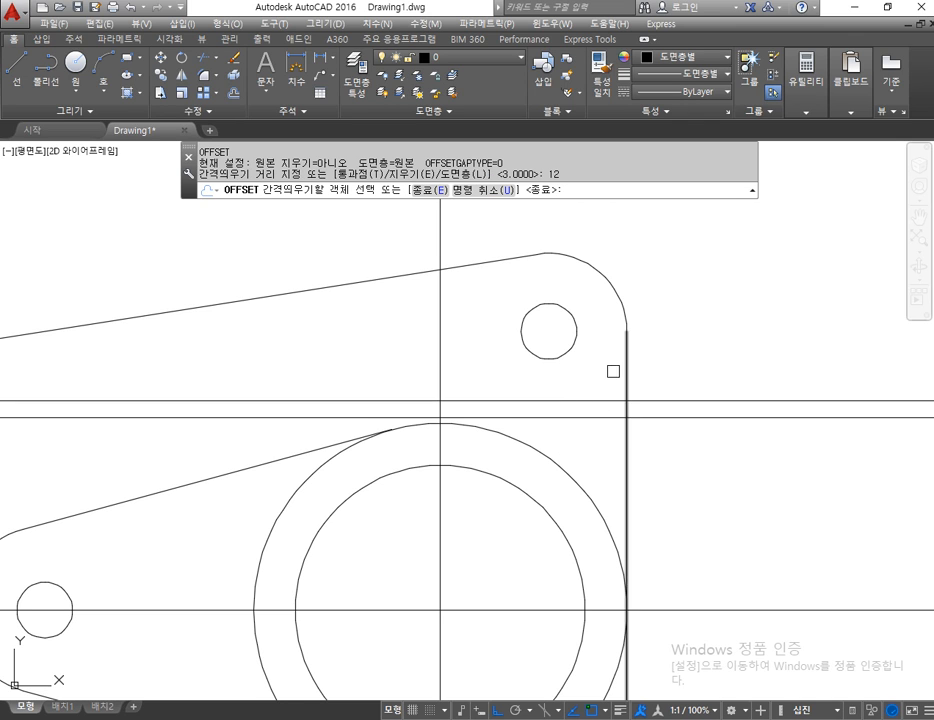
left_click(440, 377)
left_click(410, 380)
left_click(446, 380)
left_click(530, 405)
key("Escape")
key("Escape")
key("Escape")
Step: Trim the two upper horizontal lines outside the vertical offset lines, and those vertical lines above the top horizontal line
type("tr")
key("Return")
left_click(527, 516)
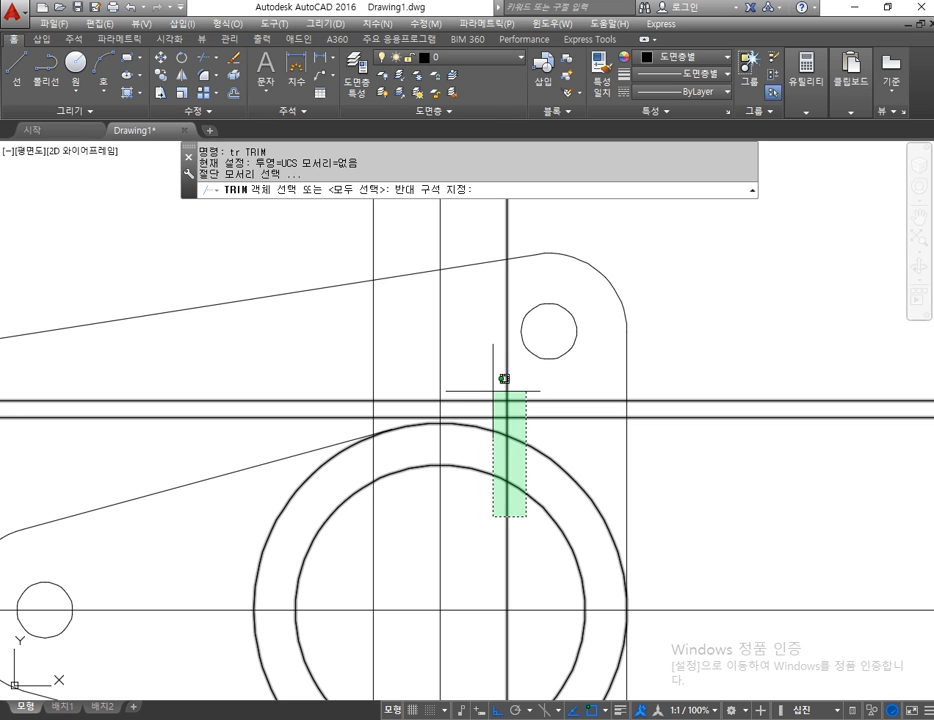
left_click(492, 386)
left_click(373, 386)
key("Return")
left_click(347, 400)
left_click(344, 414)
left_click(370, 371)
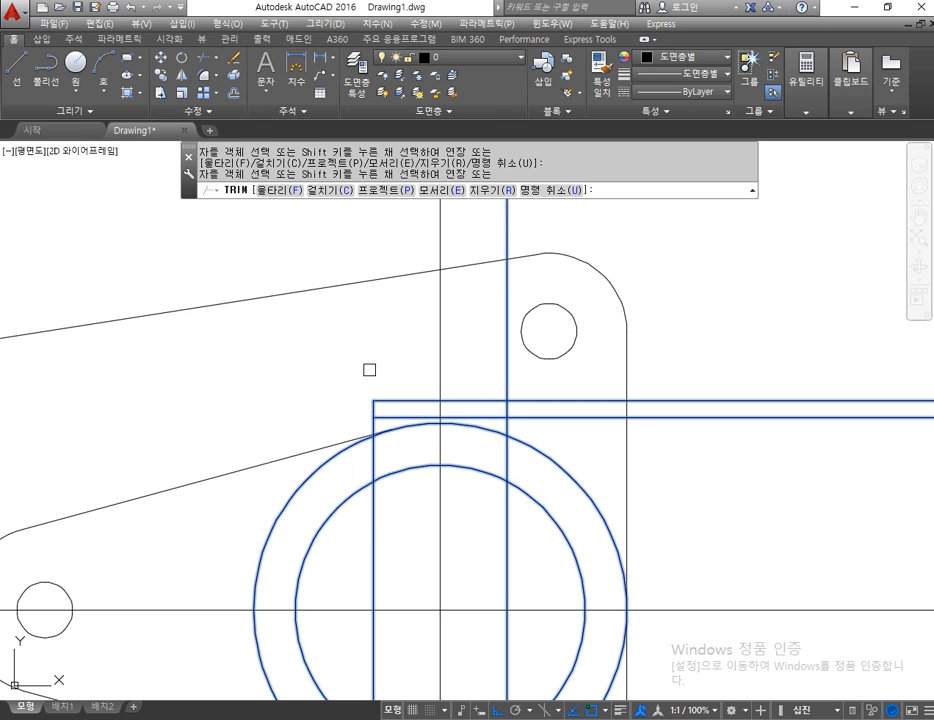
left_click(506, 378)
left_click(530, 393)
left_click(545, 425)
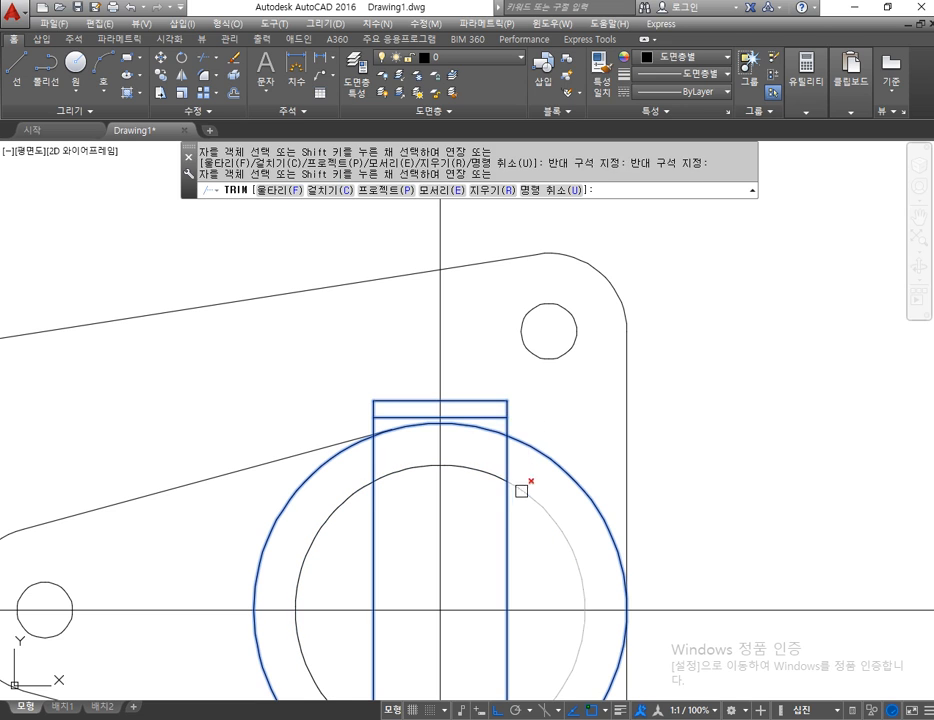
Step: Trim the portions of the two vertical offset lines that lie inside the inner large circle
left_click(507, 505)
left_click(377, 526)
key("Return")
scroll(522, 511, "down", 4)
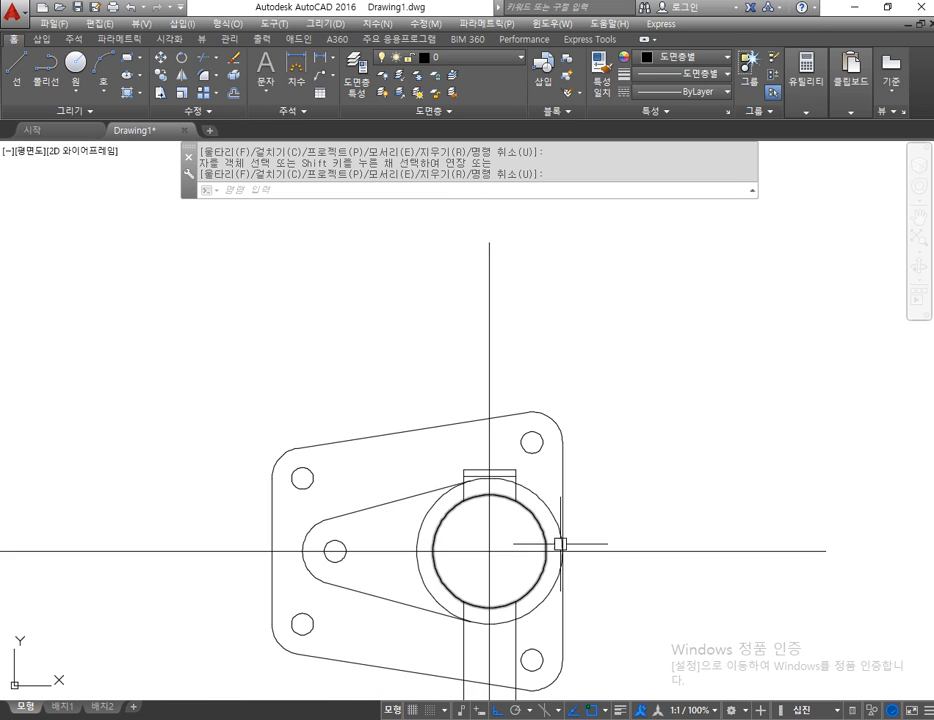
Step: Delete the two leftover vertical line segments below the inner large circle
middle_click_drag(552, 538, 543, 330)
left_click(538, 552)
left_click(498, 534)
key("Delete")
left_click(455, 536)
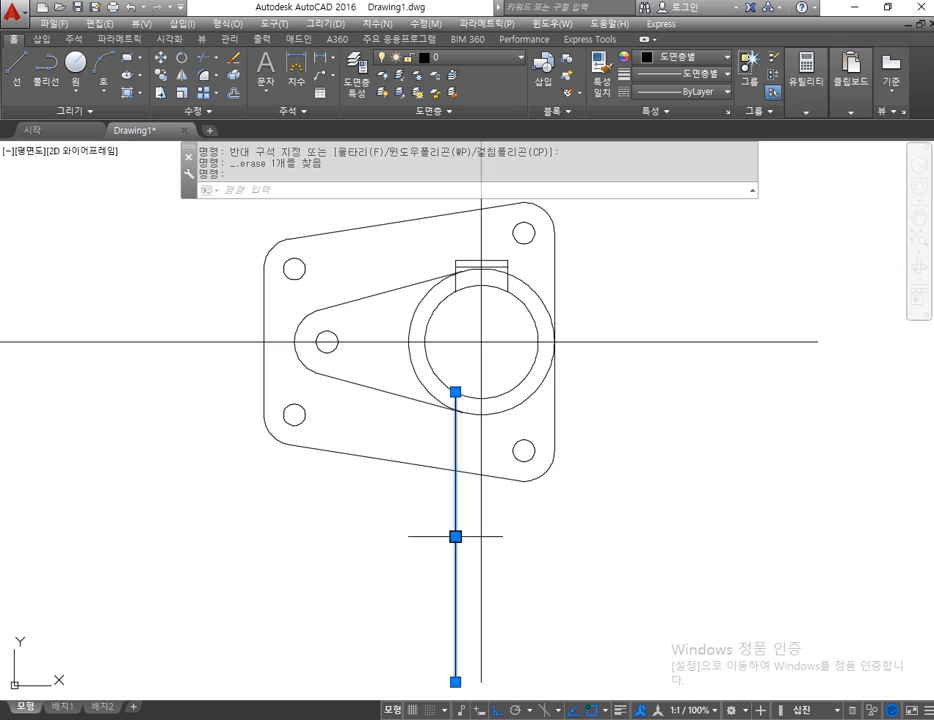
key("Delete")
Step: Fillet the upper-left corner of the tab above the large circles with a radius of 3
middle_click_drag(489, 405, 499, 453)
scroll(489, 341, "up", 6)
middle_click_drag(530, 331, 509, 402)
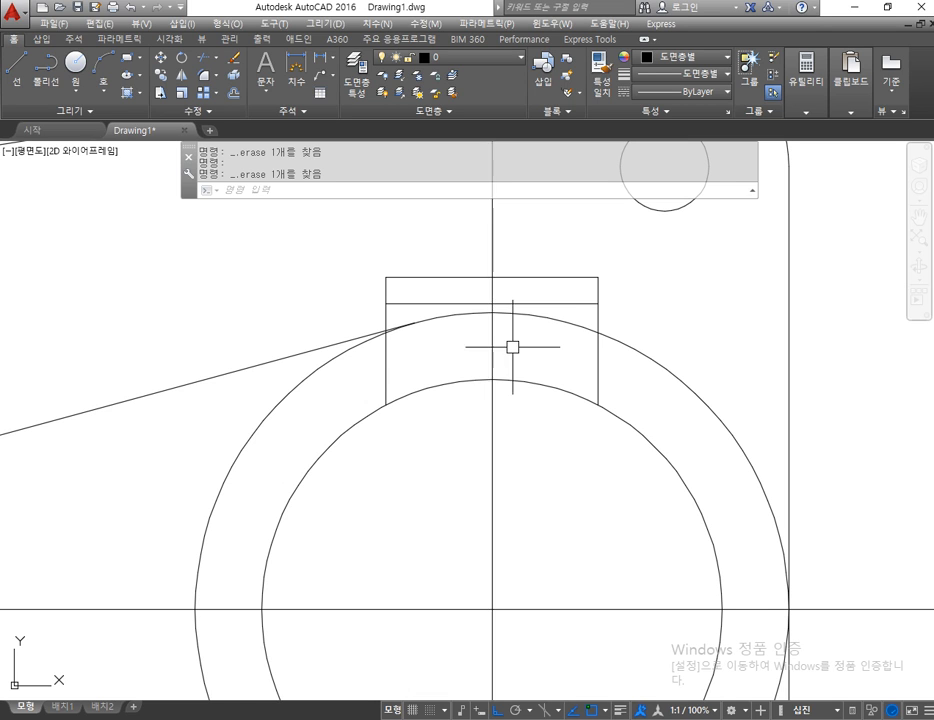
middle_click_drag(410, 292, 410, 327)
scroll(410, 325, "up", 4)
left_click(215, 75)
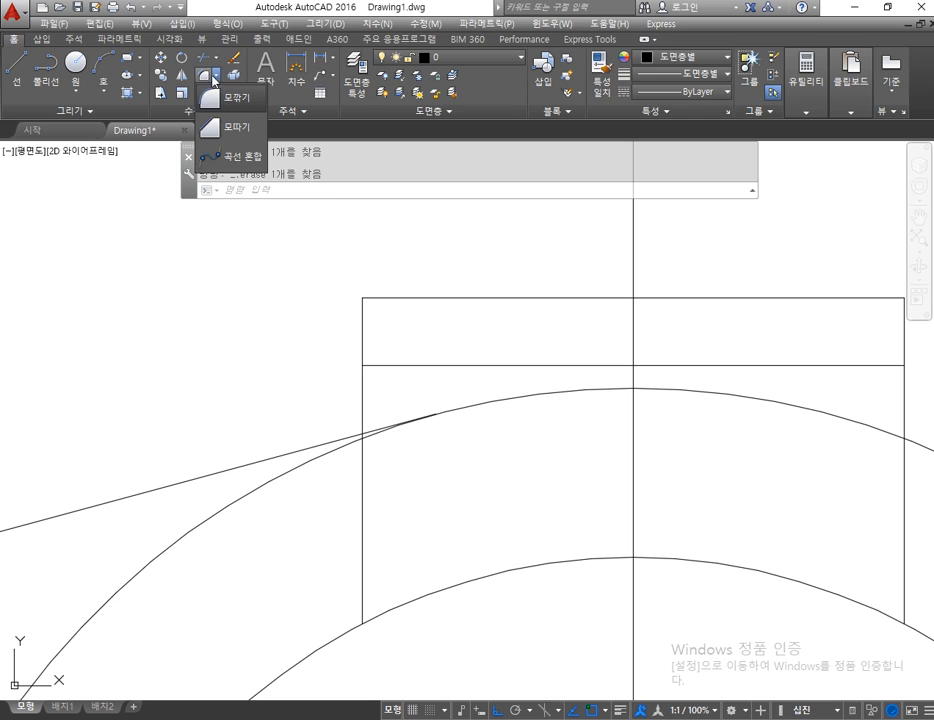
left_click(205, 90)
left_click(525, 190)
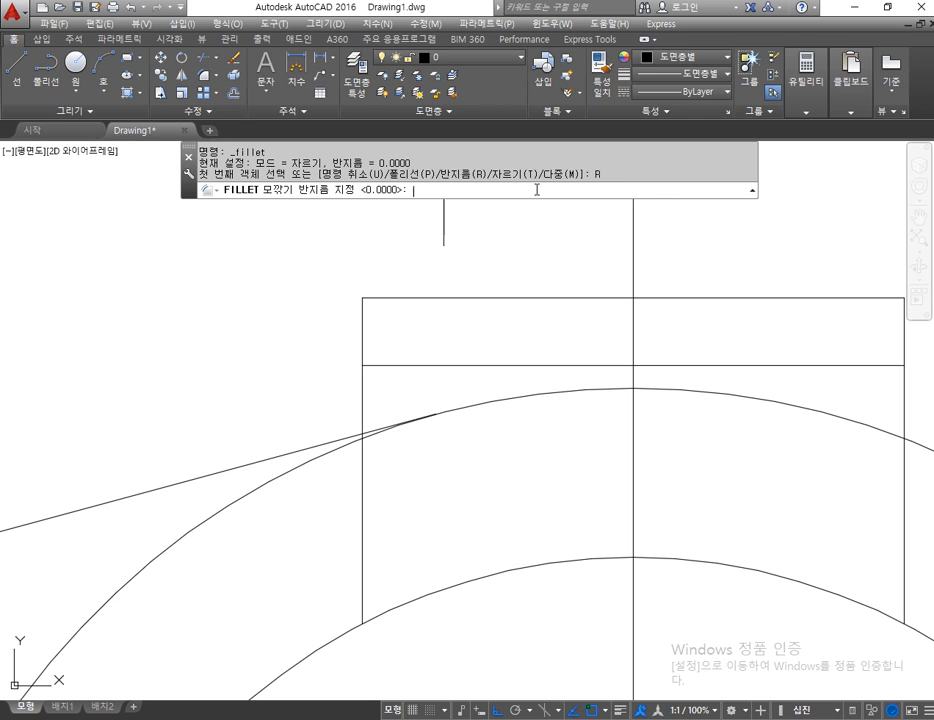
type("3")
key("Return")
left_click(401, 302)
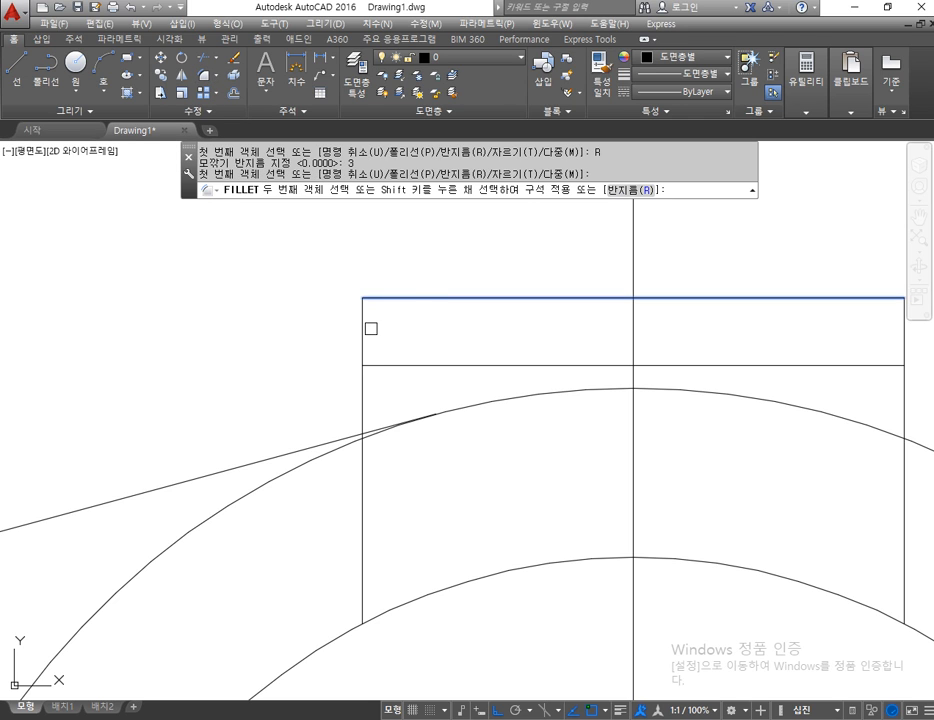
left_click(365, 327)
Step: Fillet the upper-right corner of the tab with the same radius of 3
scroll(410, 342, "down", 2)
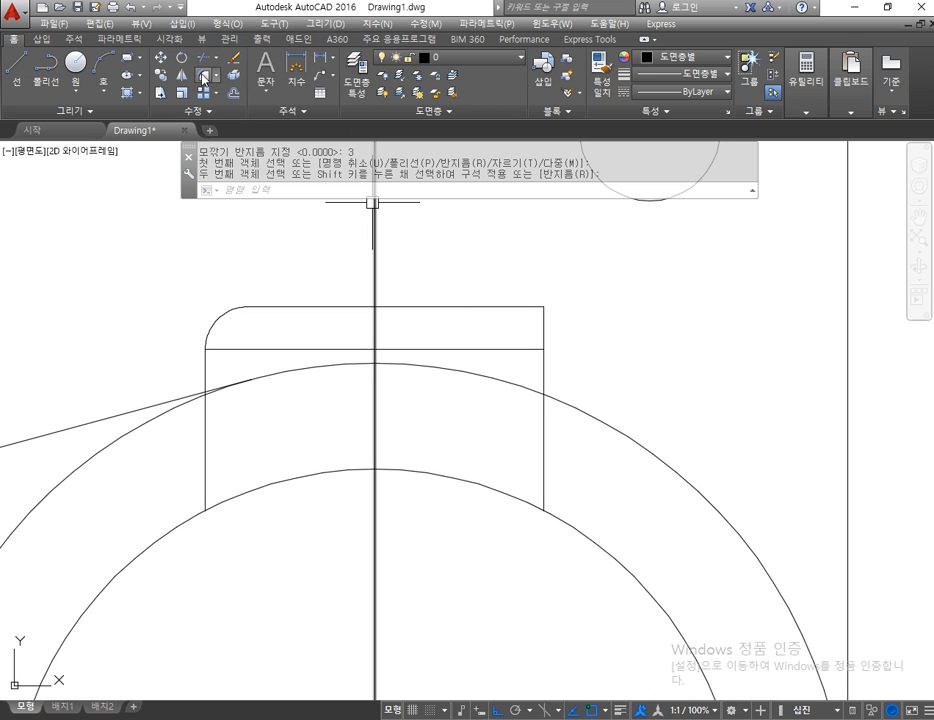
key("Return")
left_click(500, 307)
left_click(543, 330)
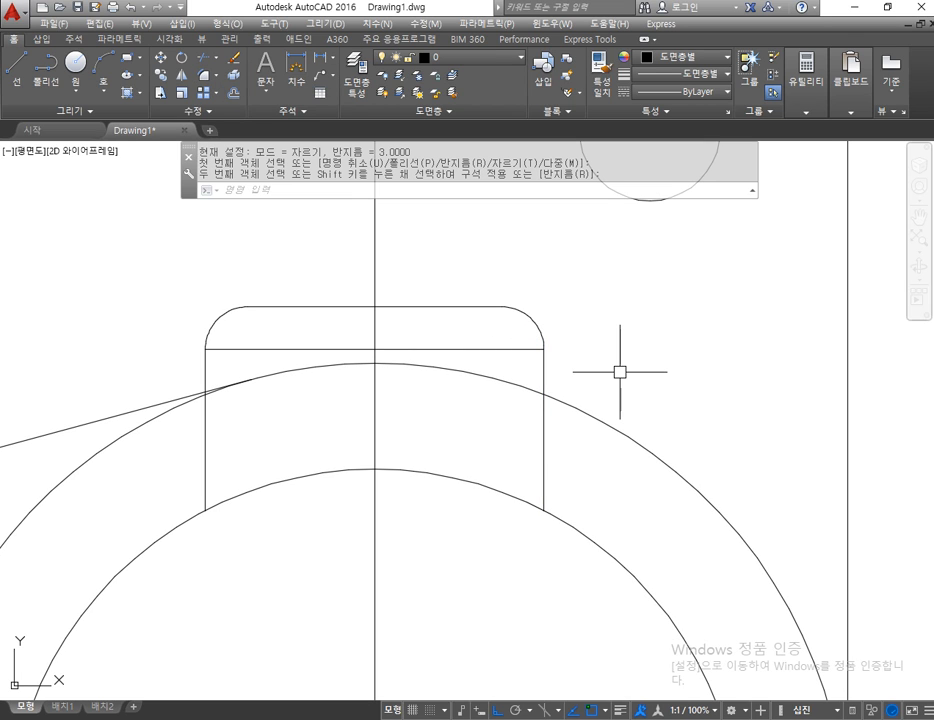
Step: Offset the vertical centre line by 5 to both the left and the right
middle_click_drag(623, 372, 590, 327)
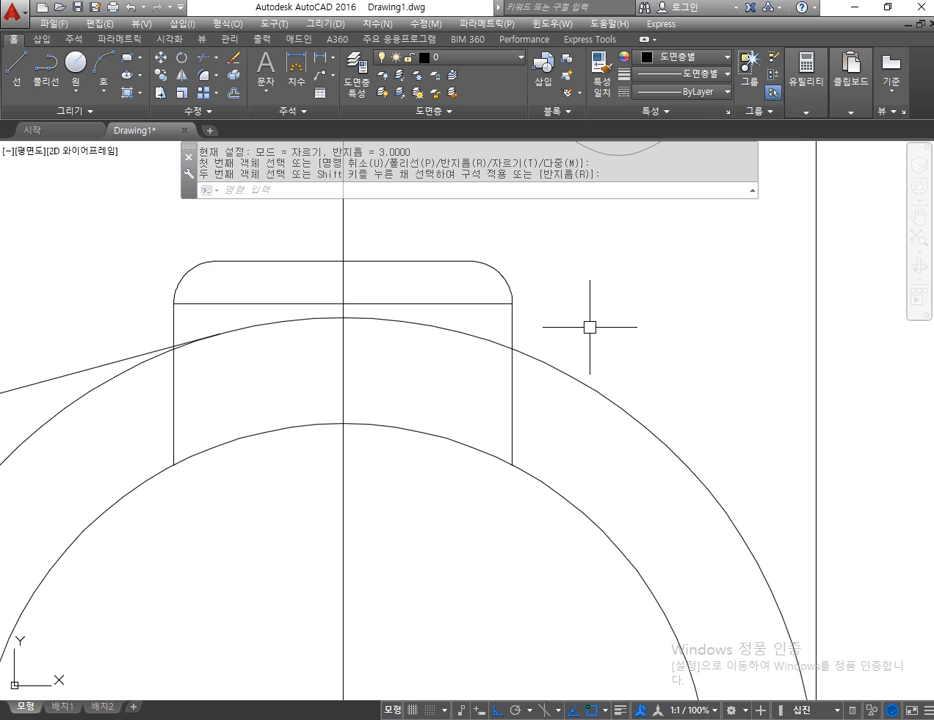
key("Escape")
key("Escape")
type("o")
key("Return")
type("5")
key("Return")
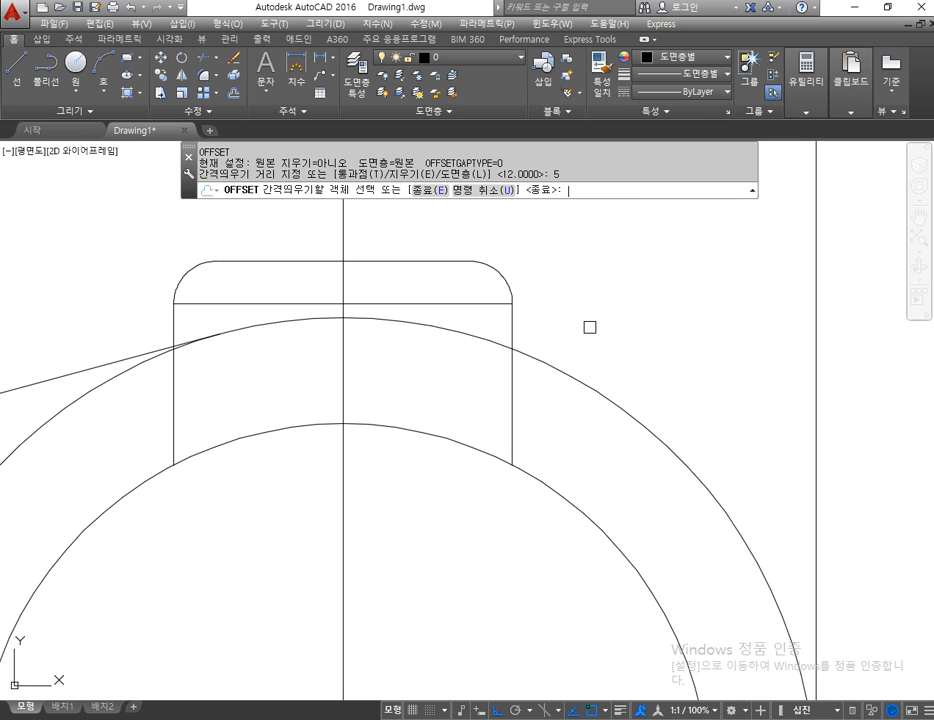
left_click(340, 336)
left_click(269, 363)
left_click(338, 363)
left_click(403, 382)
key("Escape")
key("Escape")
key("Escape")
Step: Trim the two inner vertical offset lines above the tab's top edge and inside the inner large circle
type("tr")
key("Return")
left_click(440, 262)
left_click(438, 438)
key("Return")
left_click(273, 230)
left_click(414, 232)
key("Return")
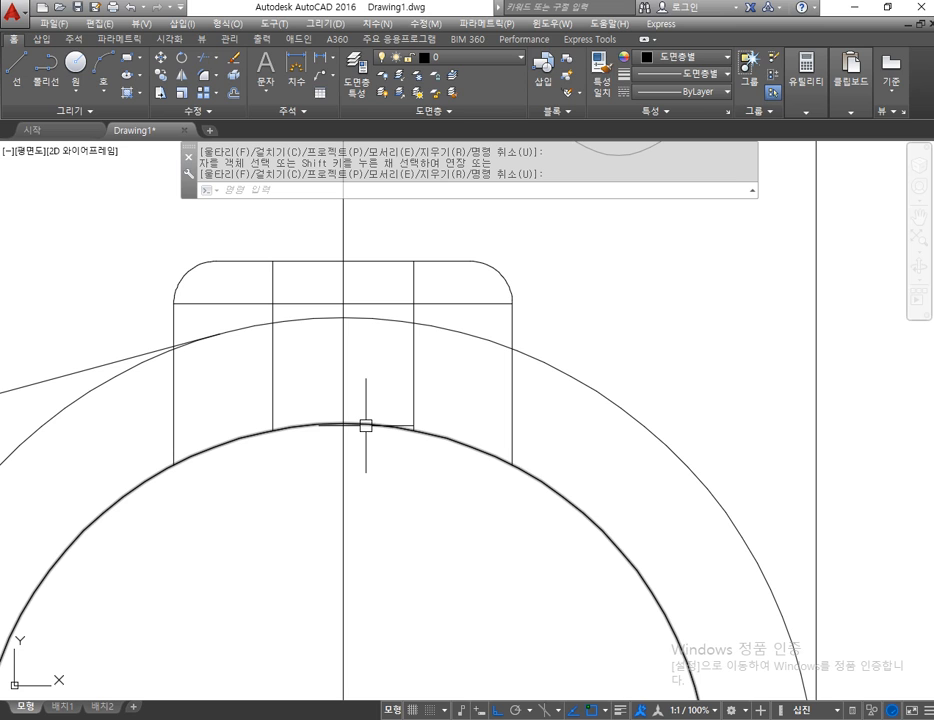
key("Escape")
key("Escape")
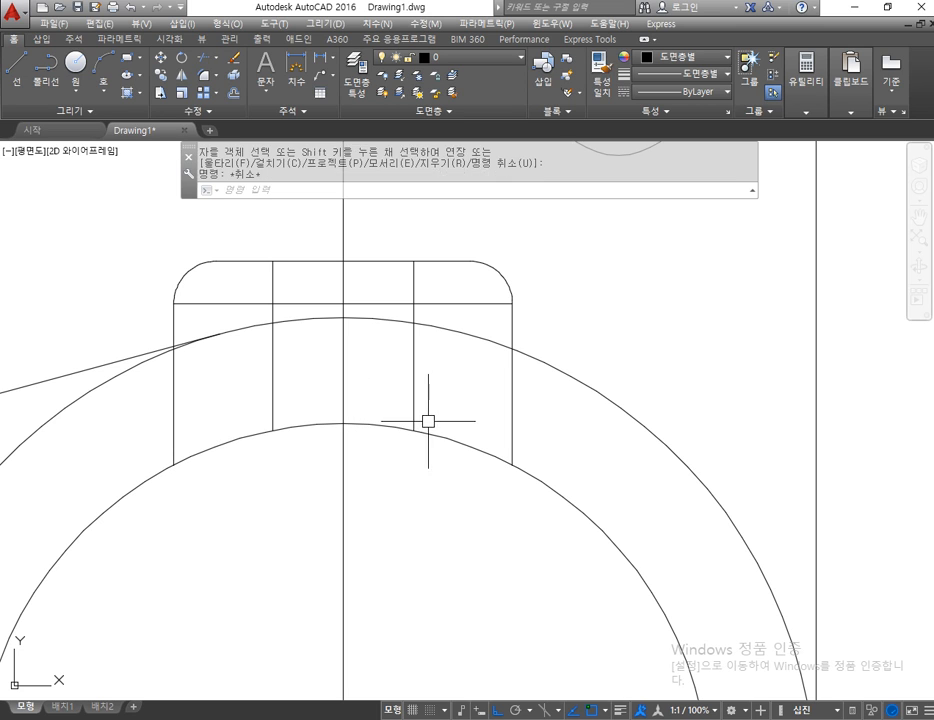
Step: Trim the tab's left and right side lines where they run inside the outer large circle
type("tr")
key("Return")
left_click(465, 332)
key("Return")
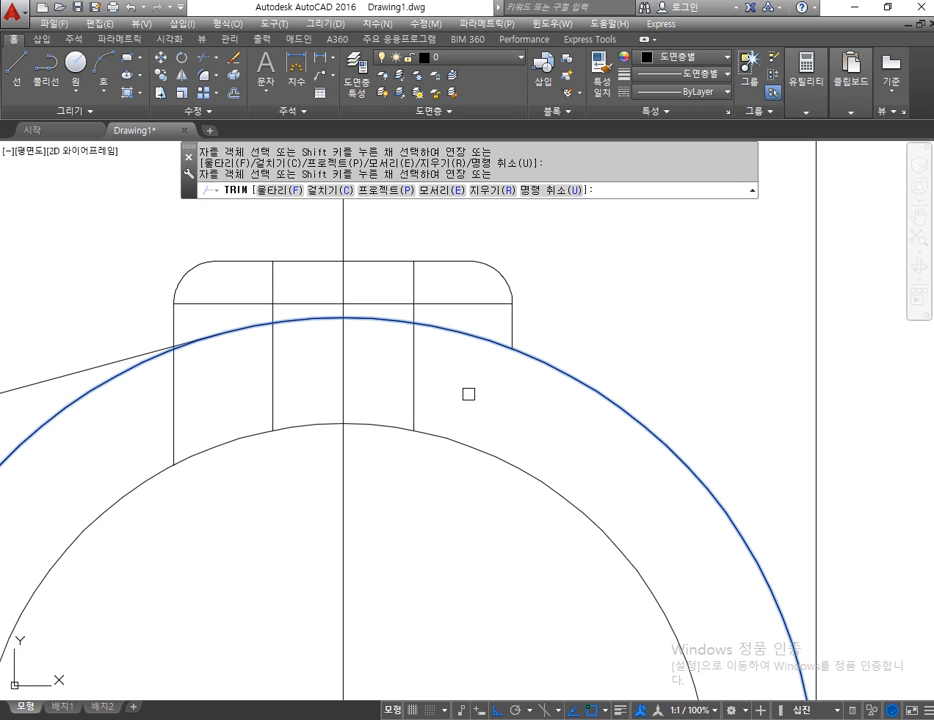
key("Return")
Step: Trim the short piece of the tab's left side line that extends below the upper tangent line
middle_click_drag(277, 390, 408, 417)
scroll(300, 362, "up", 4)
key("Return")
scroll(350, 368, "up", 2)
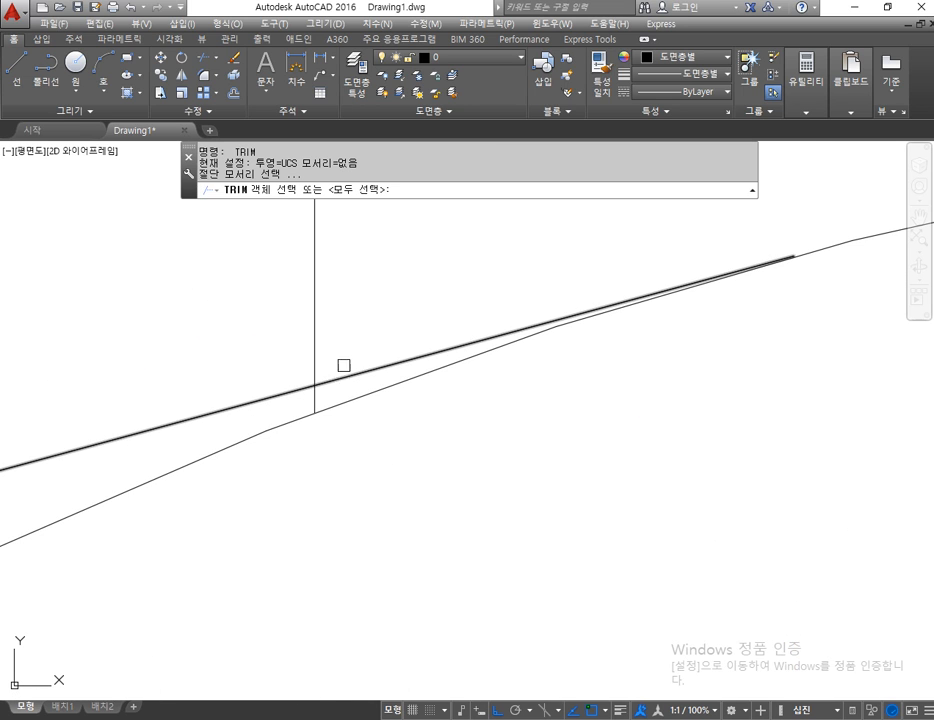
left_click(351, 374)
key("Return")
left_click(318, 399)
left_click(331, 404)
key("Return")
scroll(420, 421, "down", 8)
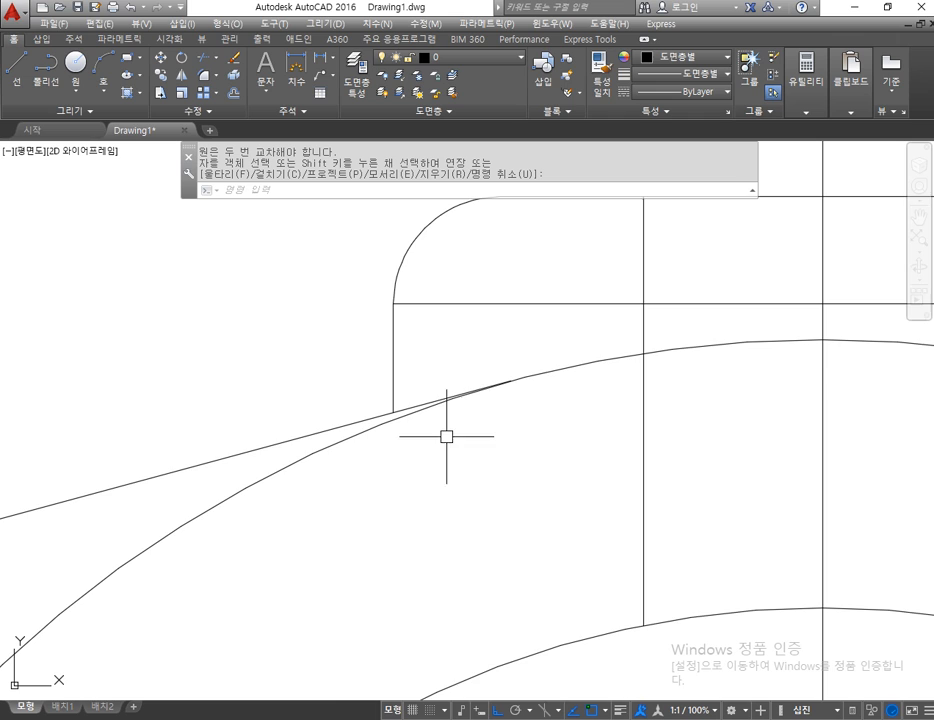
Step: Examine the junction where the upper tangent line meets the tab's left side and the outer large circle
middle_click_drag(573, 484, 484, 444)
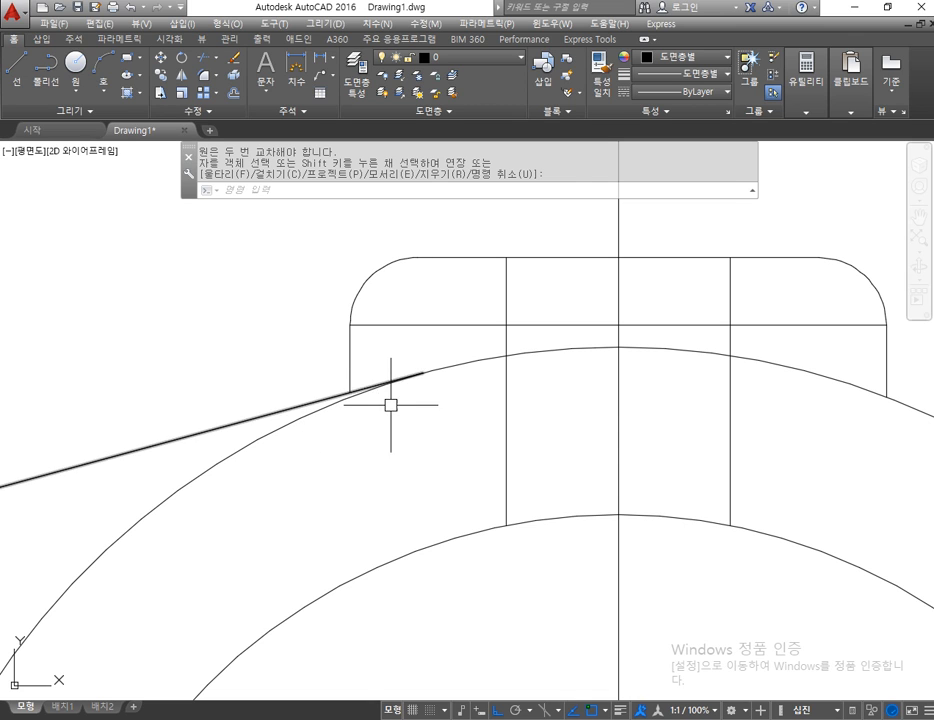
scroll(390, 405, "up", 3)
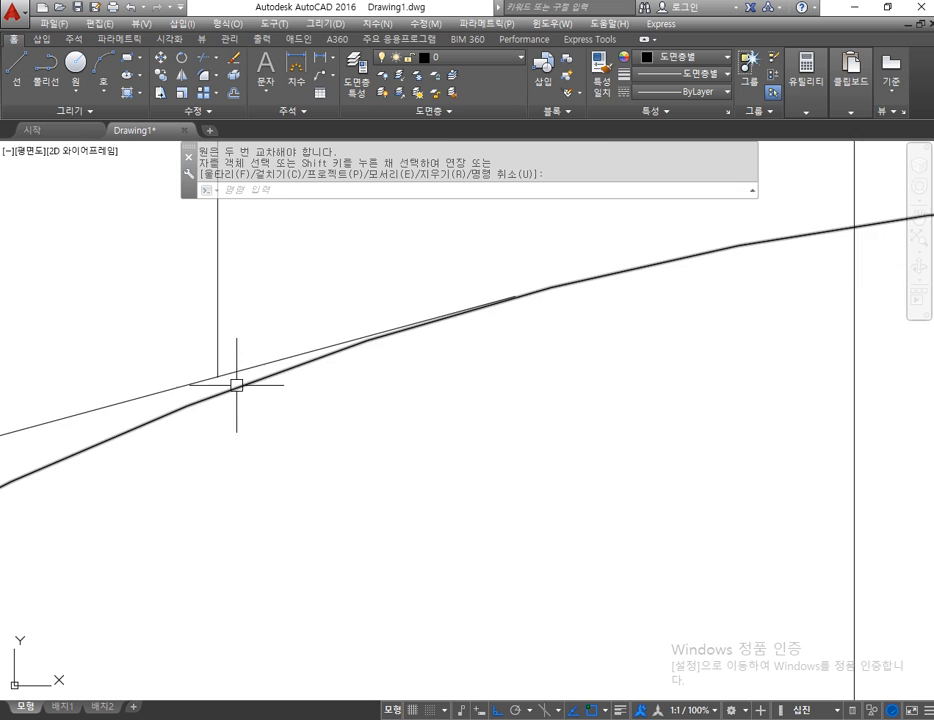
scroll(236, 385, "down", 5)
scroll(323, 480, "up", 1)
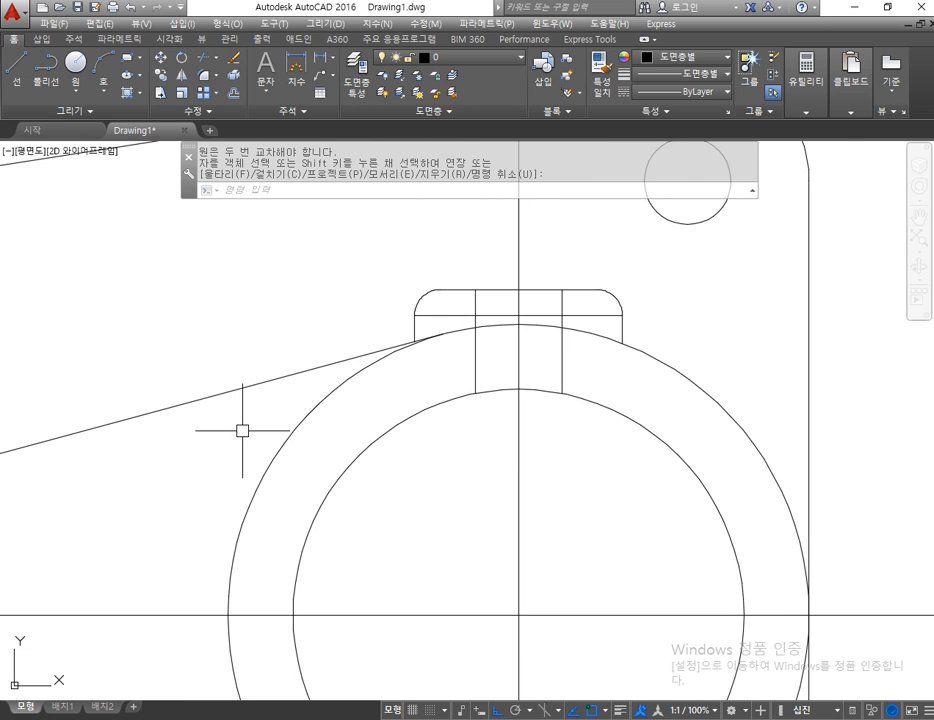
scroll(436, 392, "up", 5)
scroll(358, 402, "down", 3)
scroll(358, 402, "up", 4)
key("Escape")
Step: Try trimming the upper tangent line to the right of the tab's left side line, and undo that trim
type("tr")
key("Return")
left_click(274, 415)
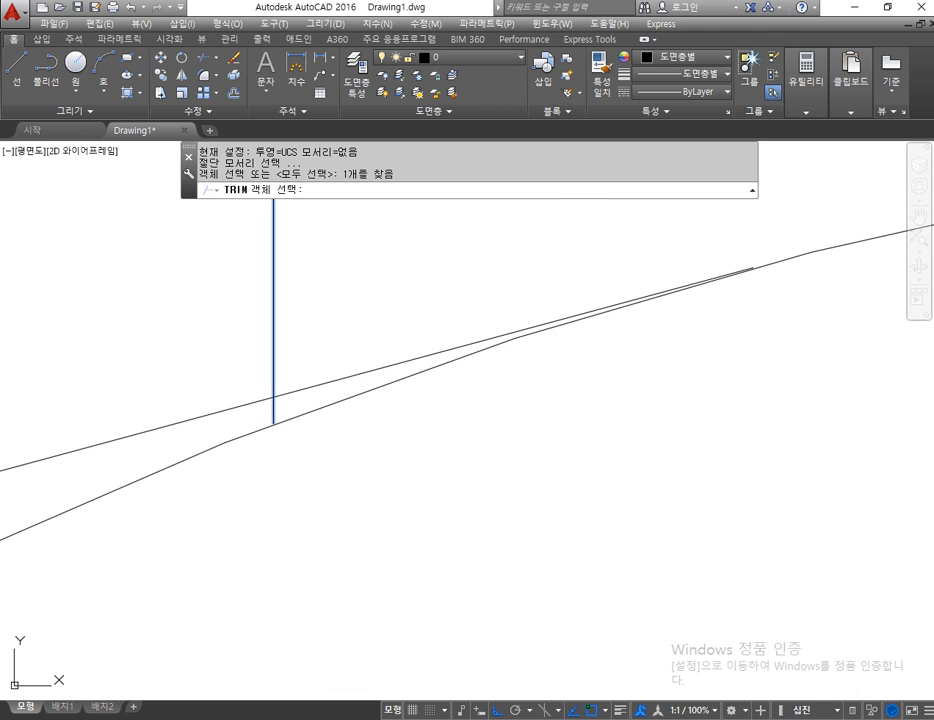
key("Return")
left_click(288, 395)
left_click(340, 402)
key("Return")
scroll(372, 413, "down", 10)
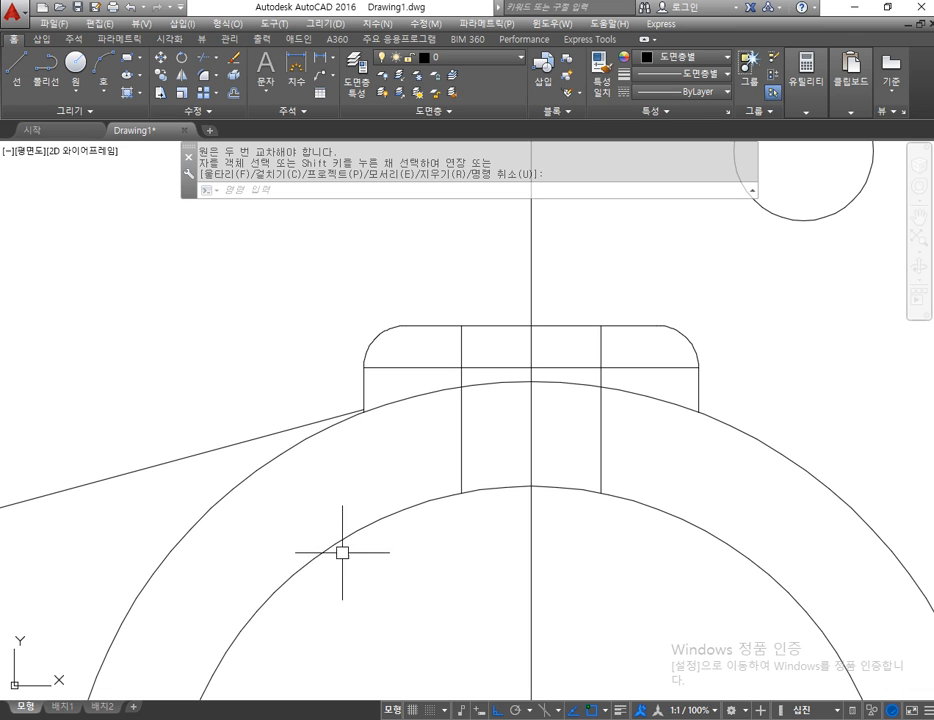
key("ctrl+z")
key("ctrl+z")
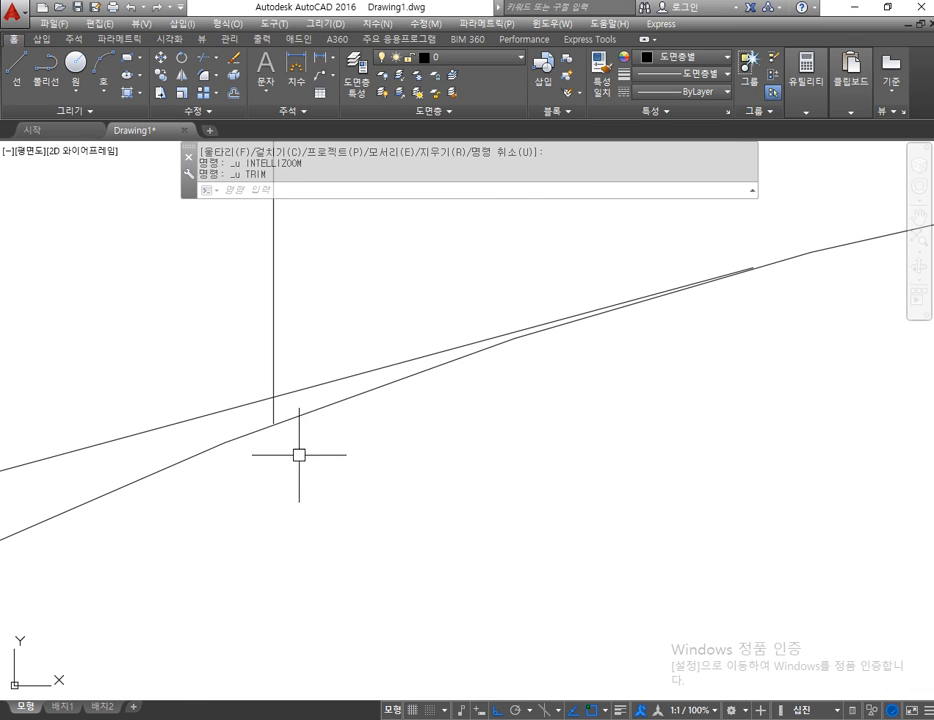
Step: Trim the tab's left side line between the upper tangent line and the outer large circle
type("tr")
key("Return")
key("Return")
left_click(283, 416)
key("Return")
scroll(364, 436, "down", 5)
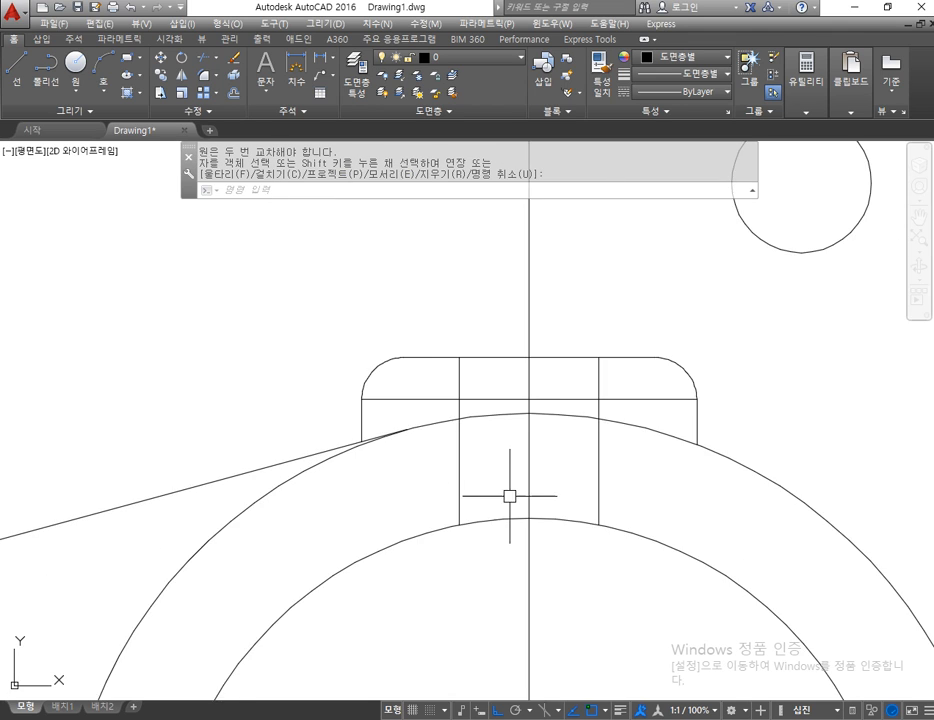
Step: Load the HIDDEN linetype from acadiso.lin into the drawing
middle_click_drag(511, 501, 461, 464)
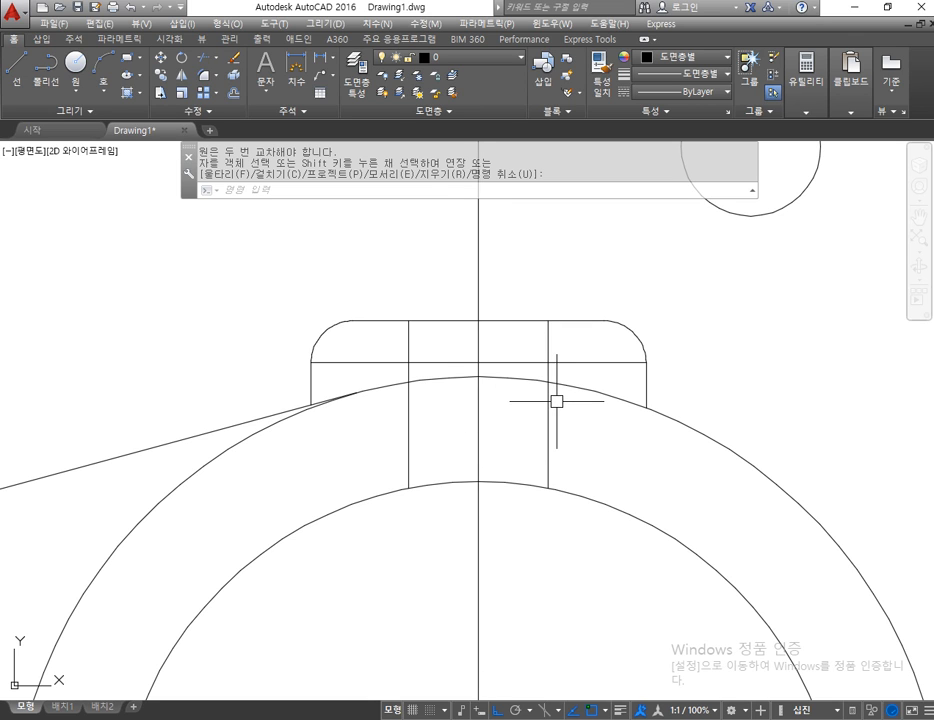
middle_click_drag(769, 365, 715, 343)
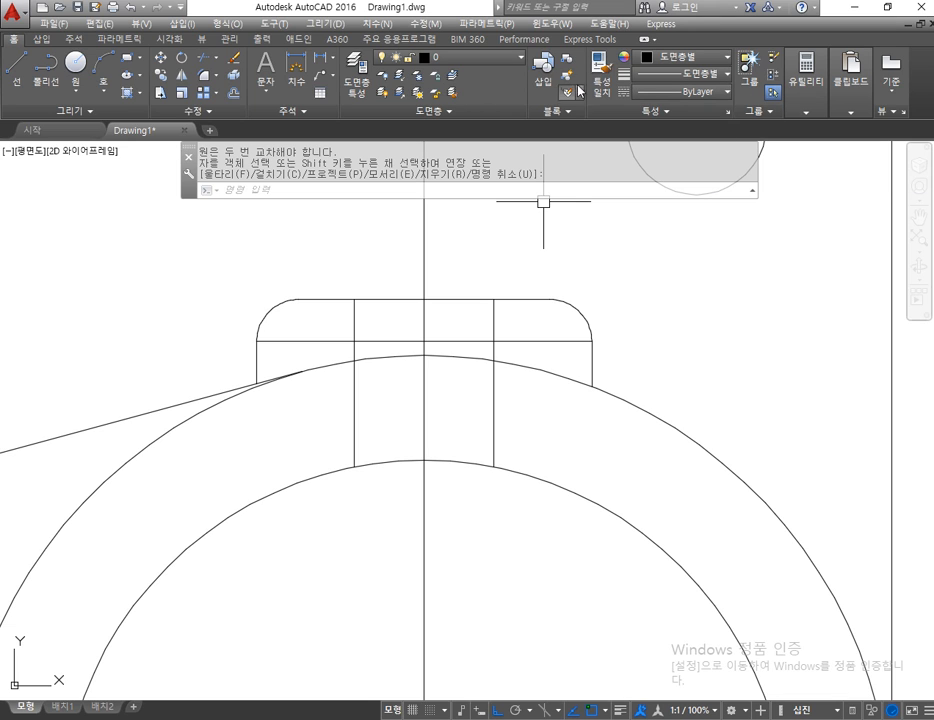
left_click(715, 94)
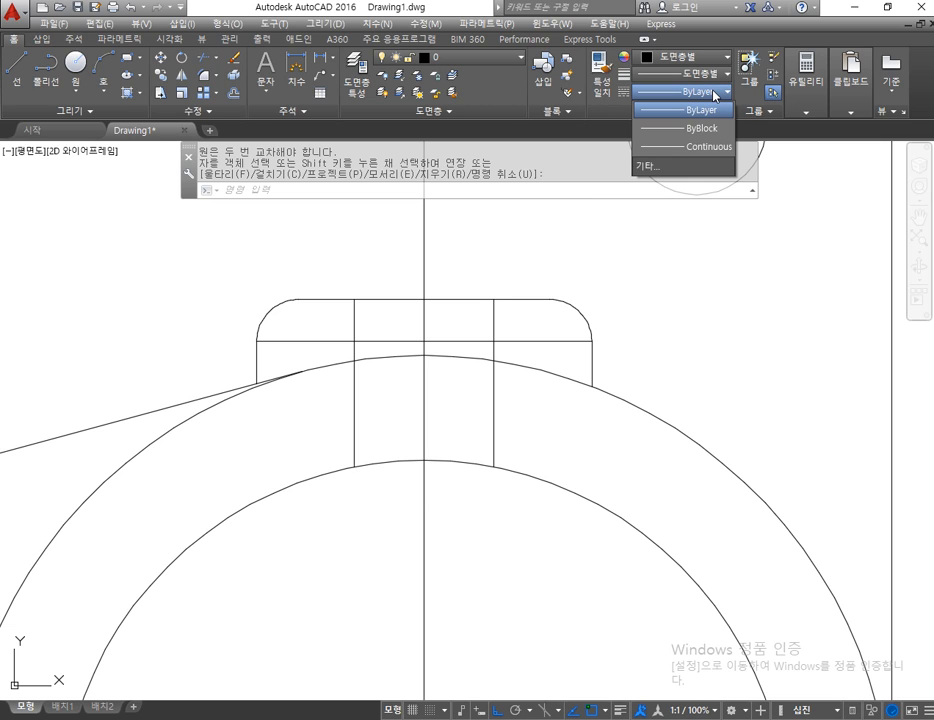
left_click(684, 167)
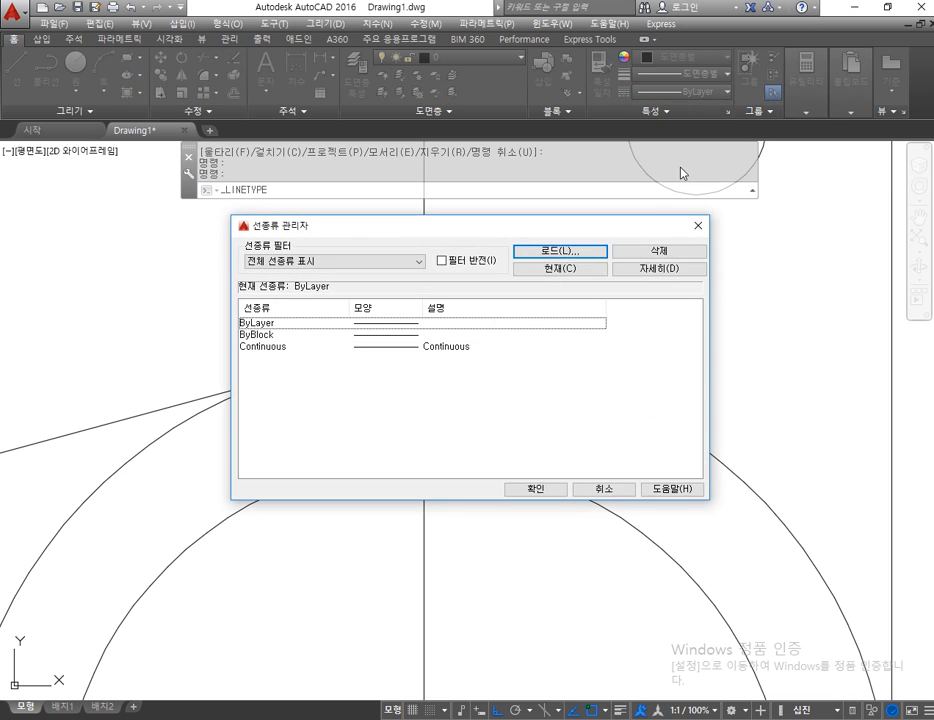
left_click_drag(552, 232, 620, 32)
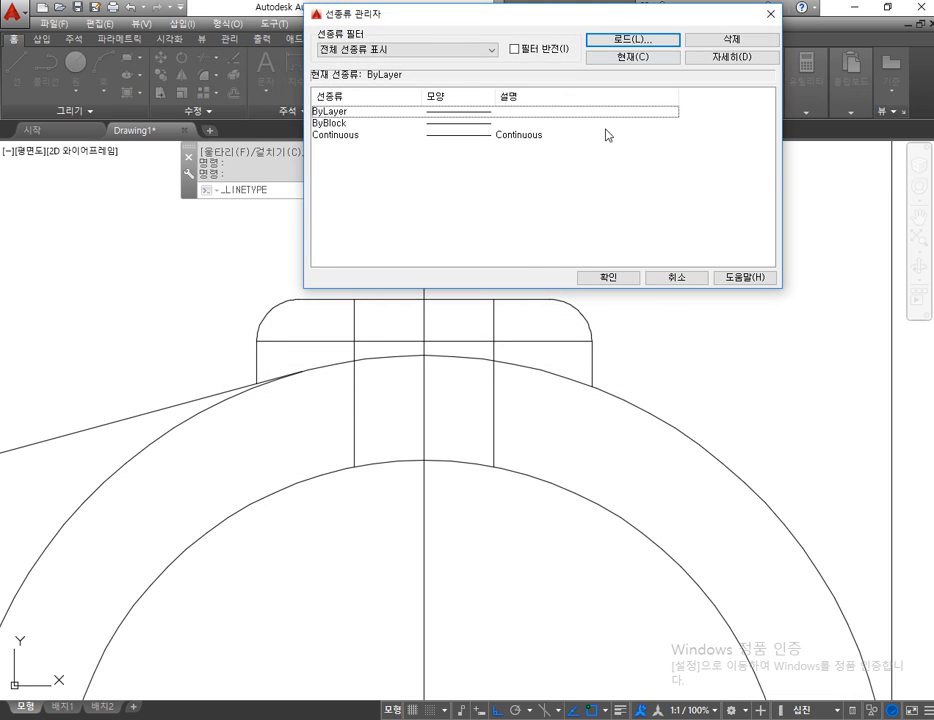
left_click(641, 39)
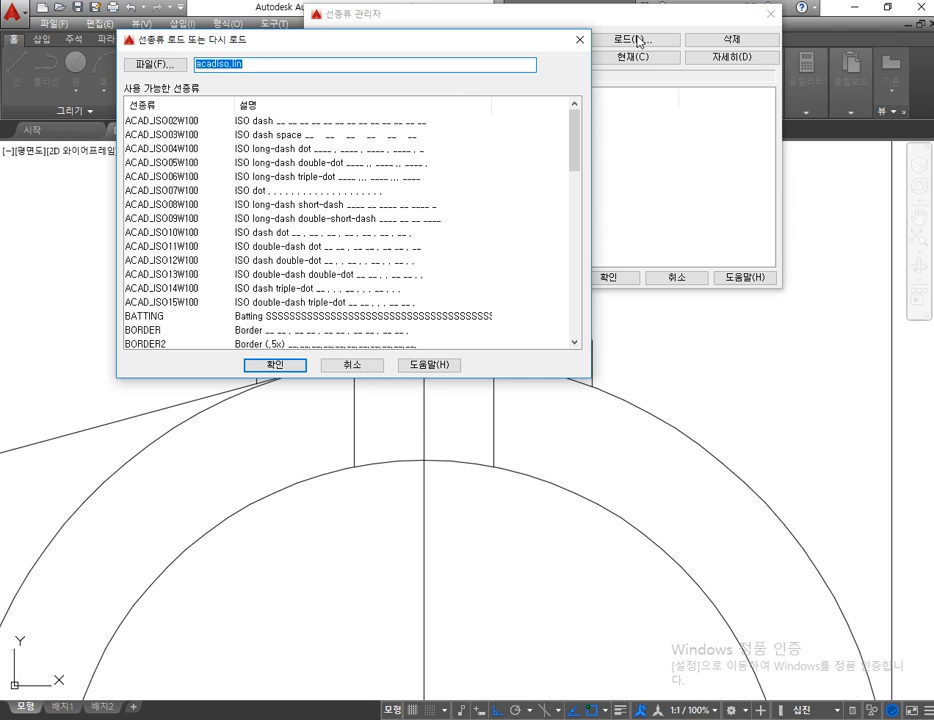
left_click(333, 220)
scroll(194, 273, "down", 6)
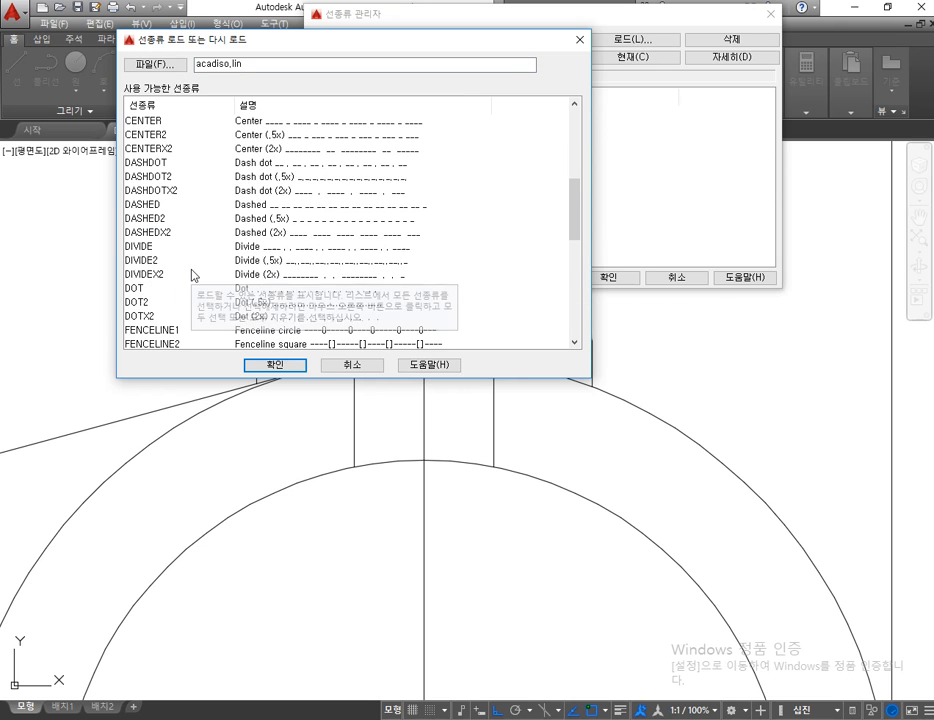
scroll(194, 273, "down", 5)
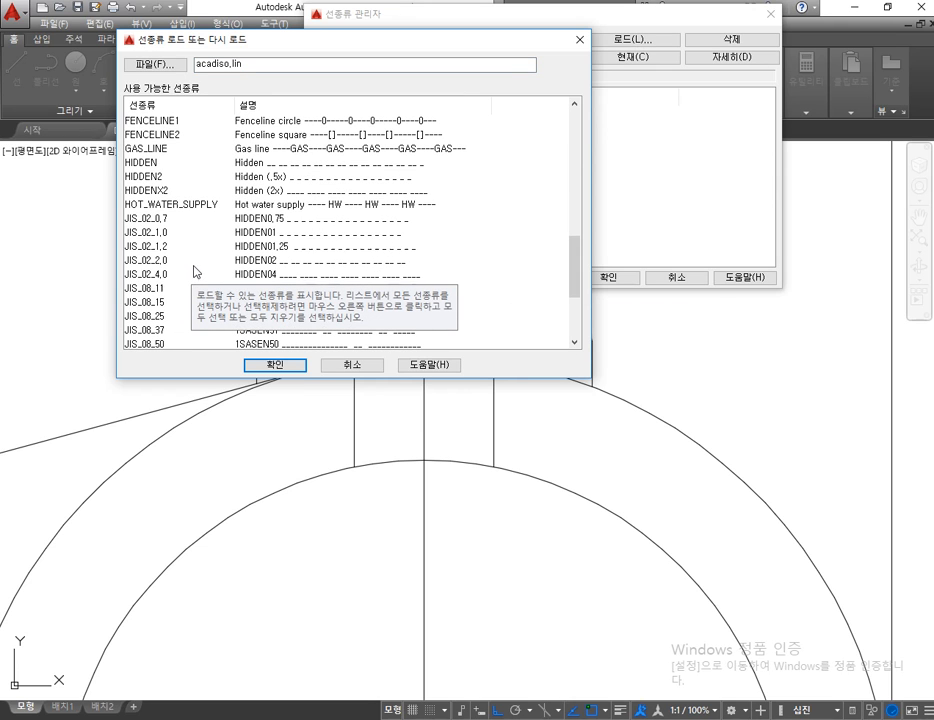
left_click(150, 163)
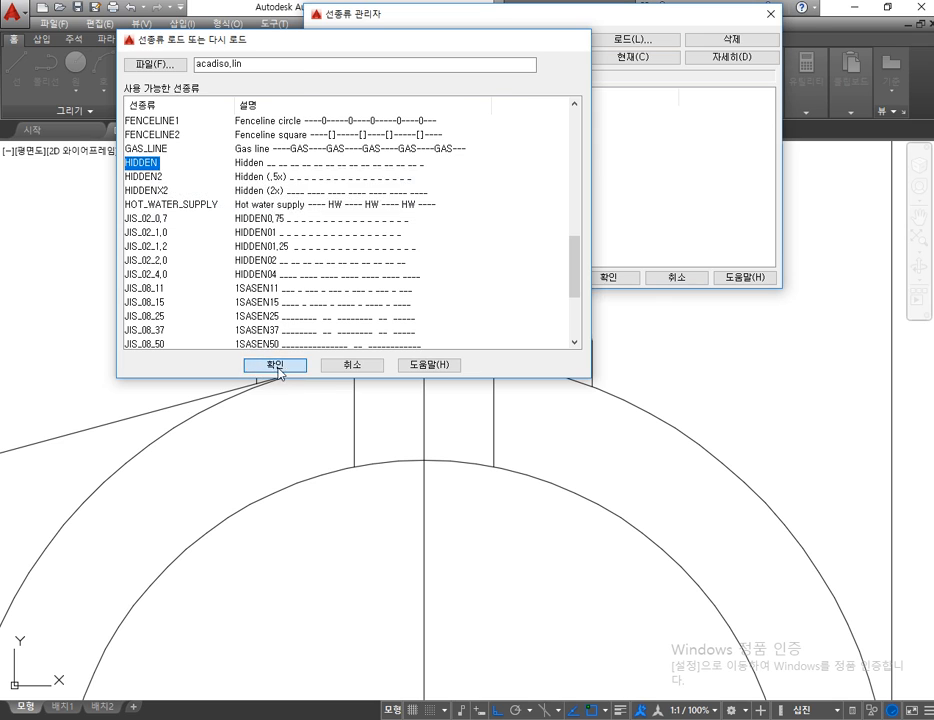
left_click(275, 365)
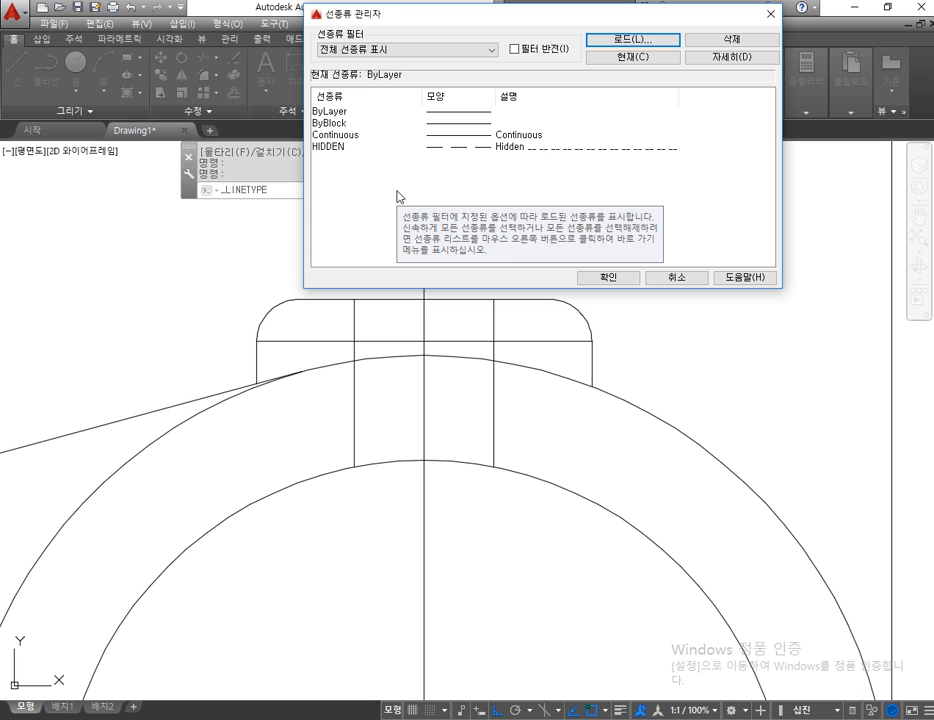
left_click(604, 279)
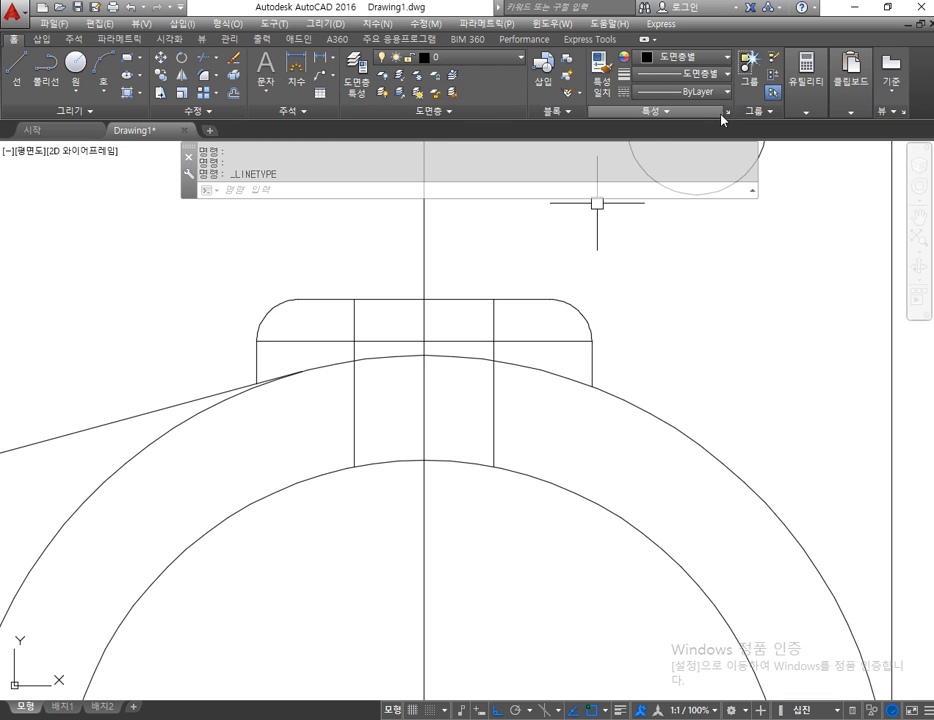
Step: Assign the HIDDEN linetype to the two inner vertical lines of the tab
left_click(492, 388)
left_click(354, 382)
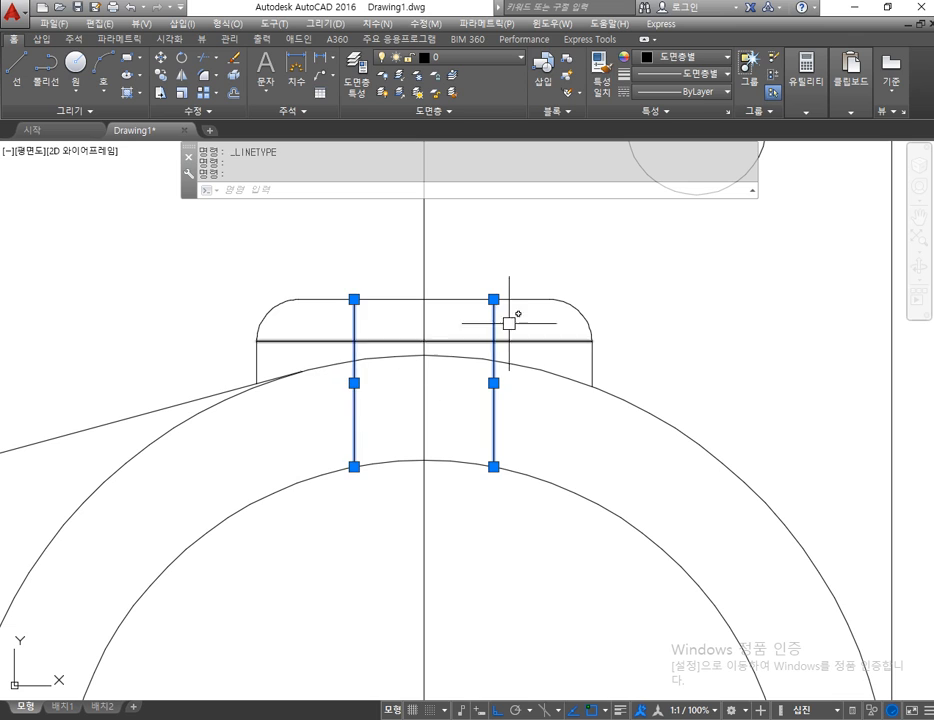
key("Escape")
key("Escape")
left_click(493, 392)
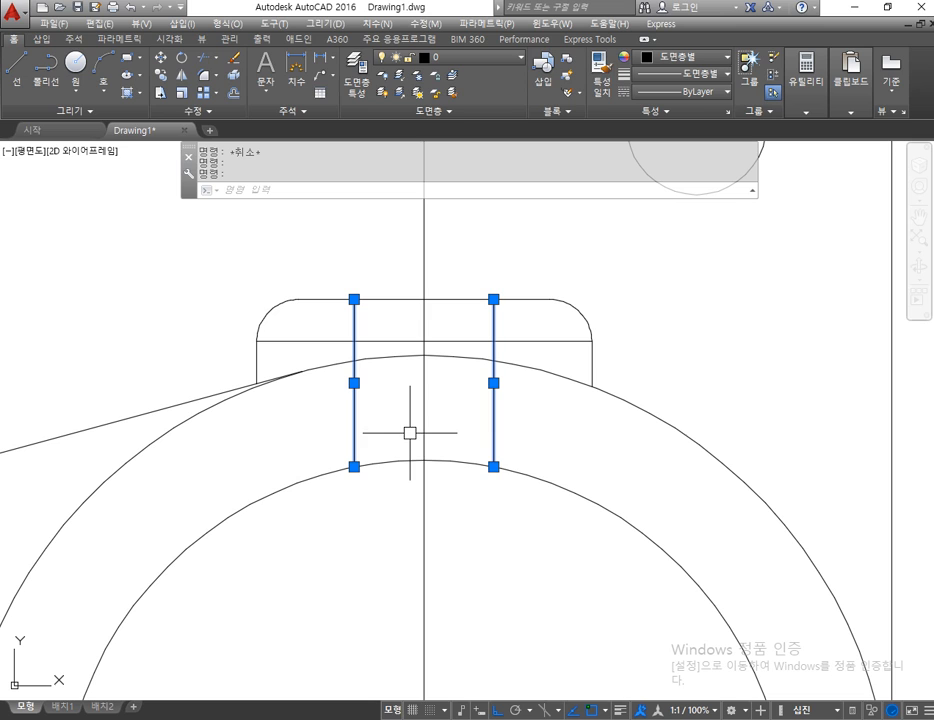
left_click(717, 96)
left_click(703, 164)
key("Escape")
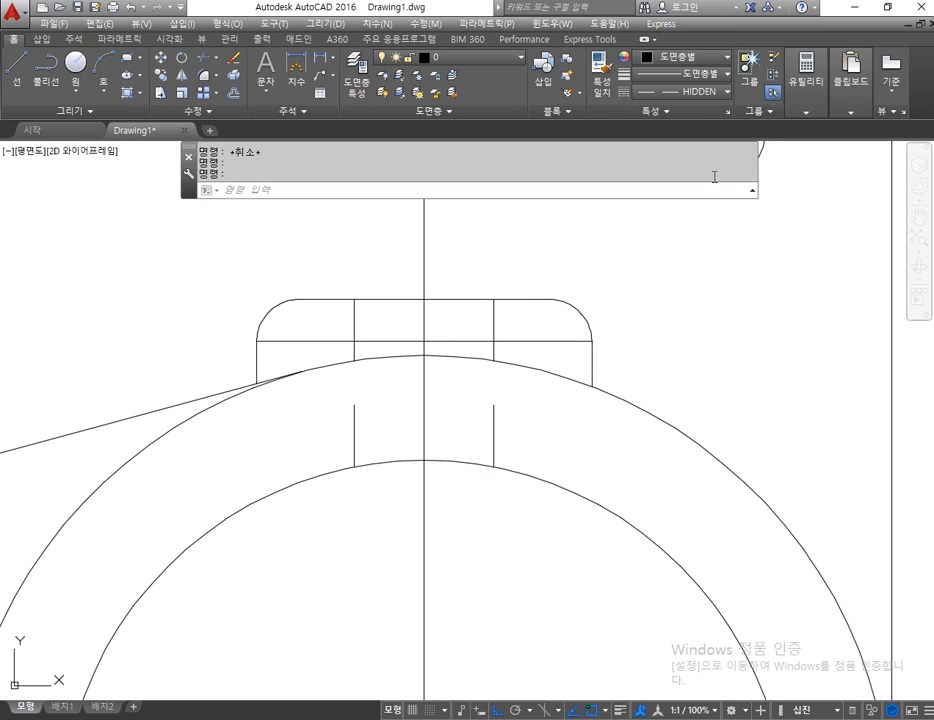
Step: Set the global linetype scale to 0.5
key("Escape")
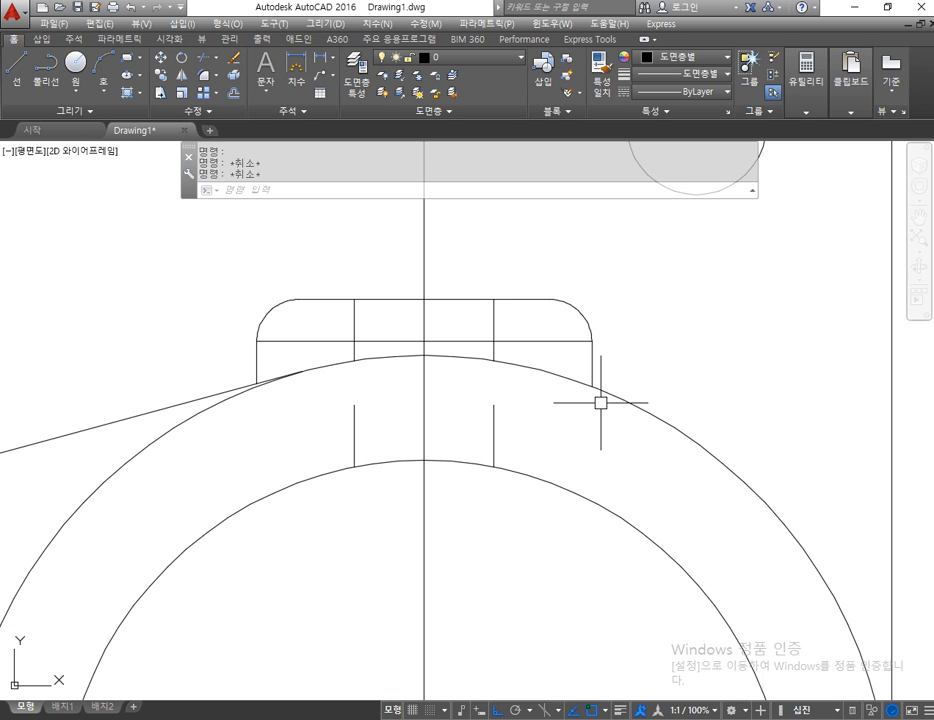
type("lt")
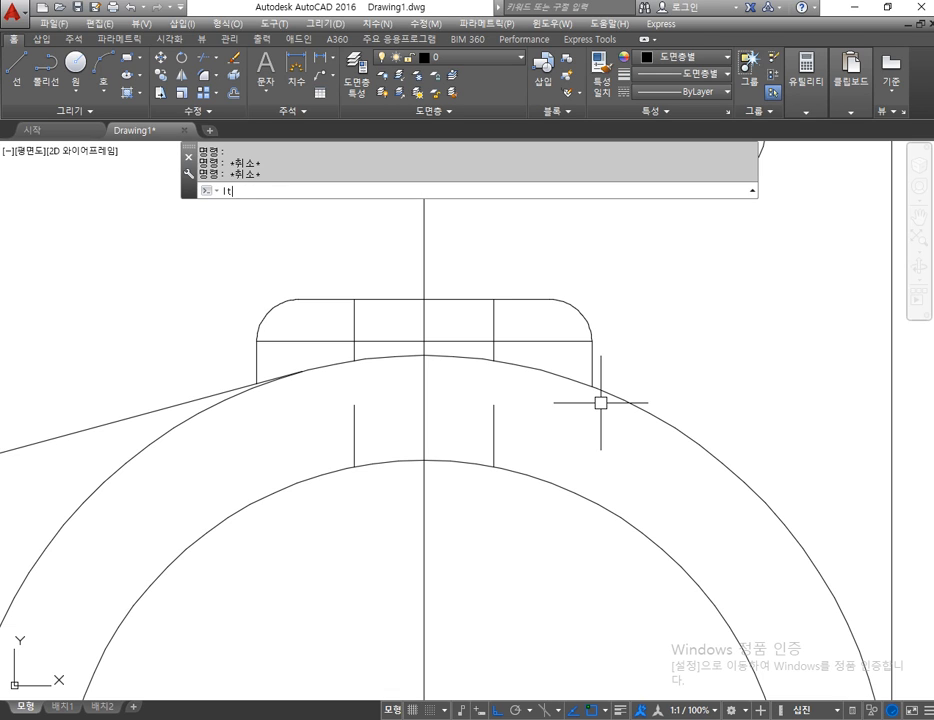
type("s")
key("Return")
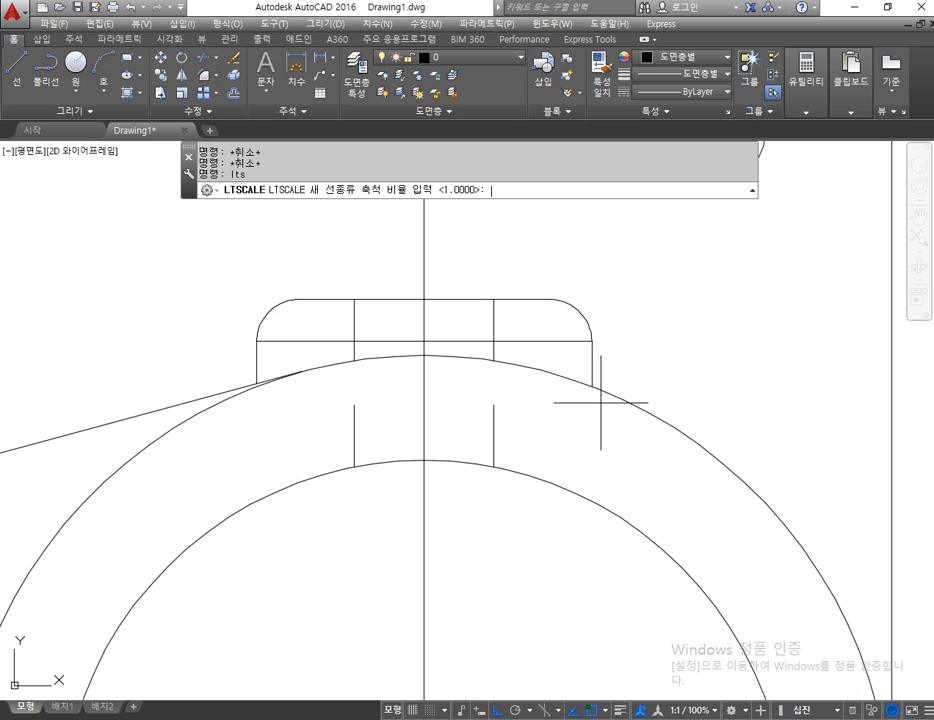
key("Return")
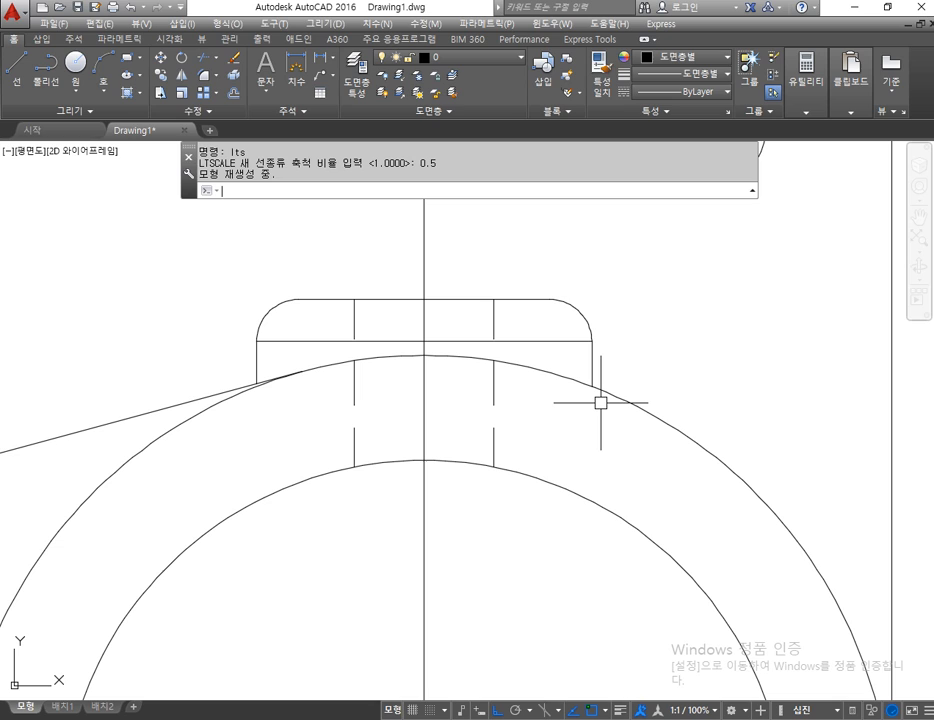
Step: Set the global linetype scale to 0.25
key("Return")
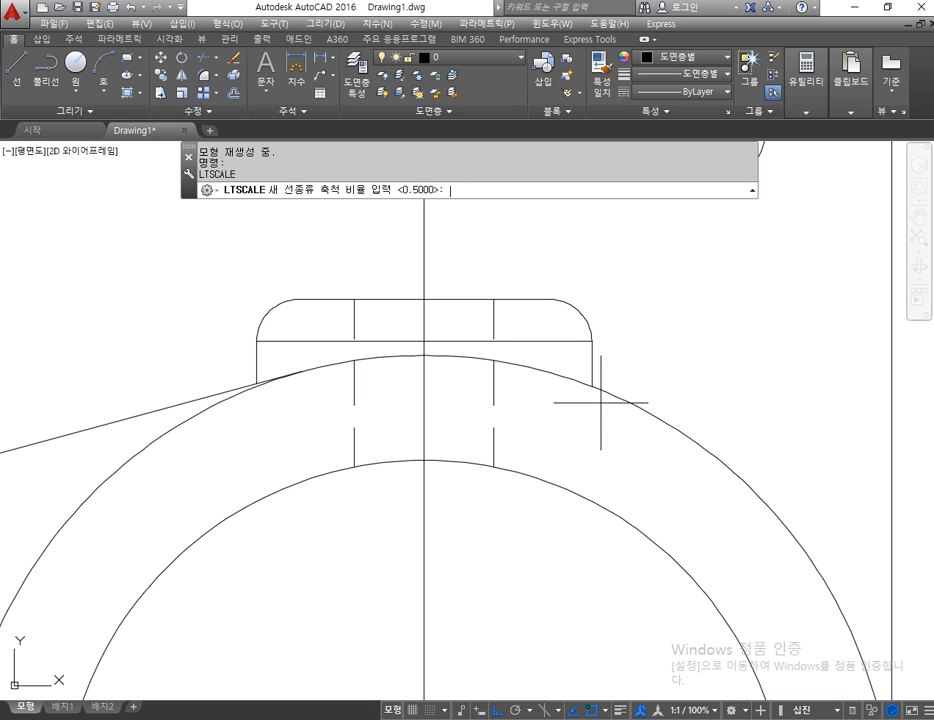
type("0.25")
key("Return")
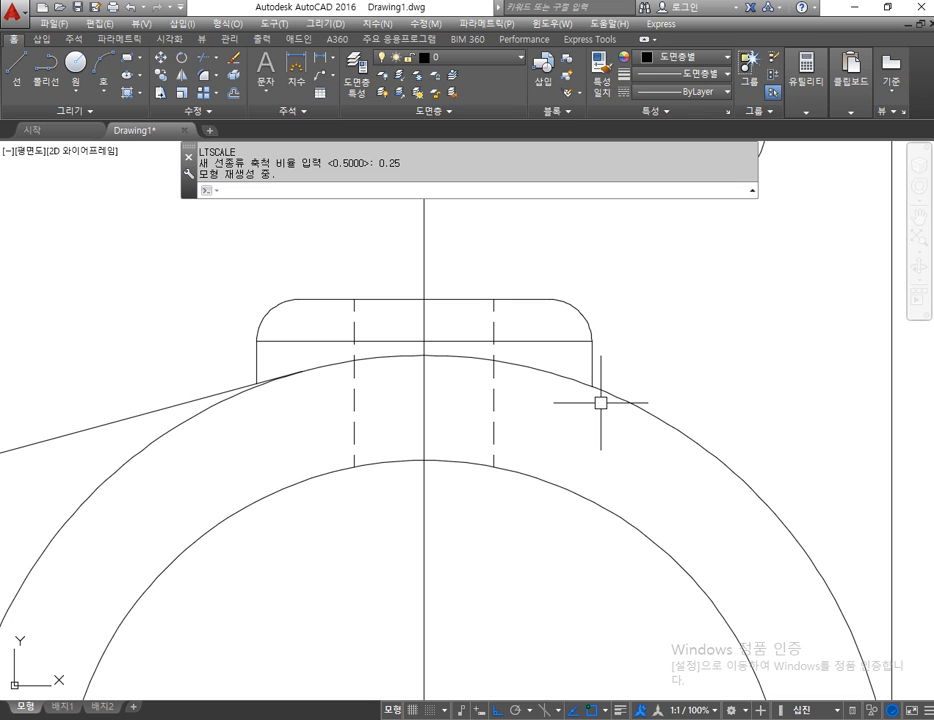
Step: Load the CENTER linetype from acadiso.lin into the drawing
scroll(600, 403, "down", 6)
middle_click_drag(552, 504, 542, 388)
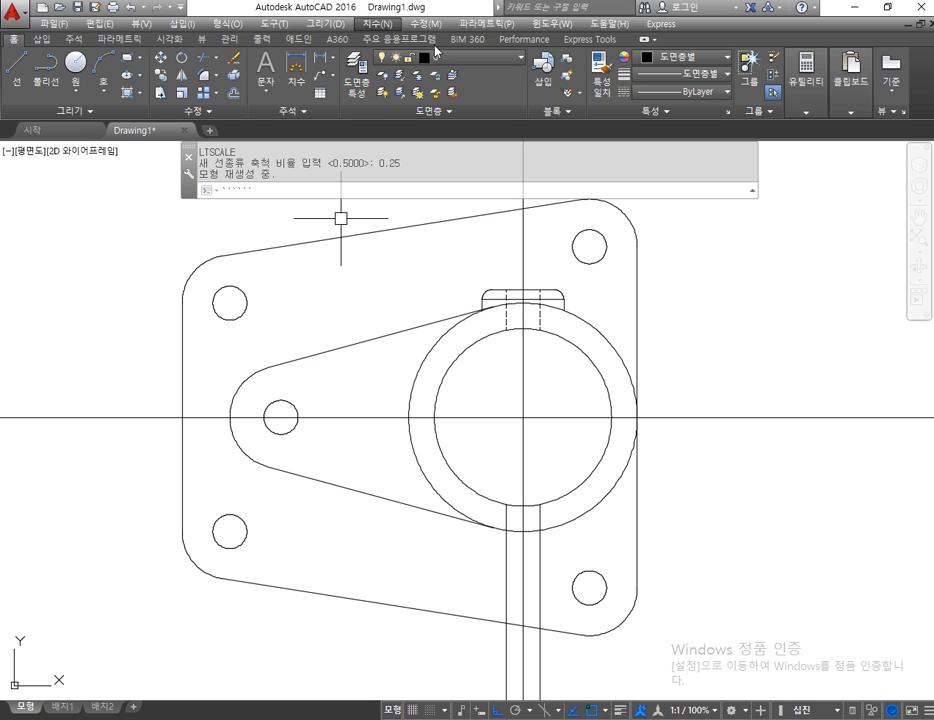
left_click(714, 92)
left_click(652, 183)
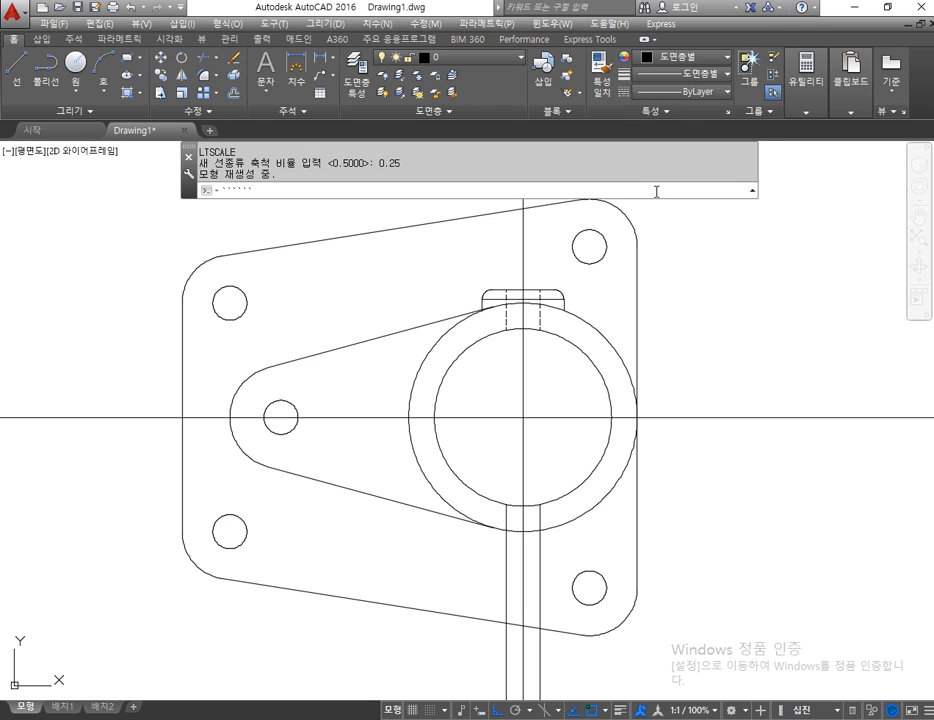
left_click(605, 41)
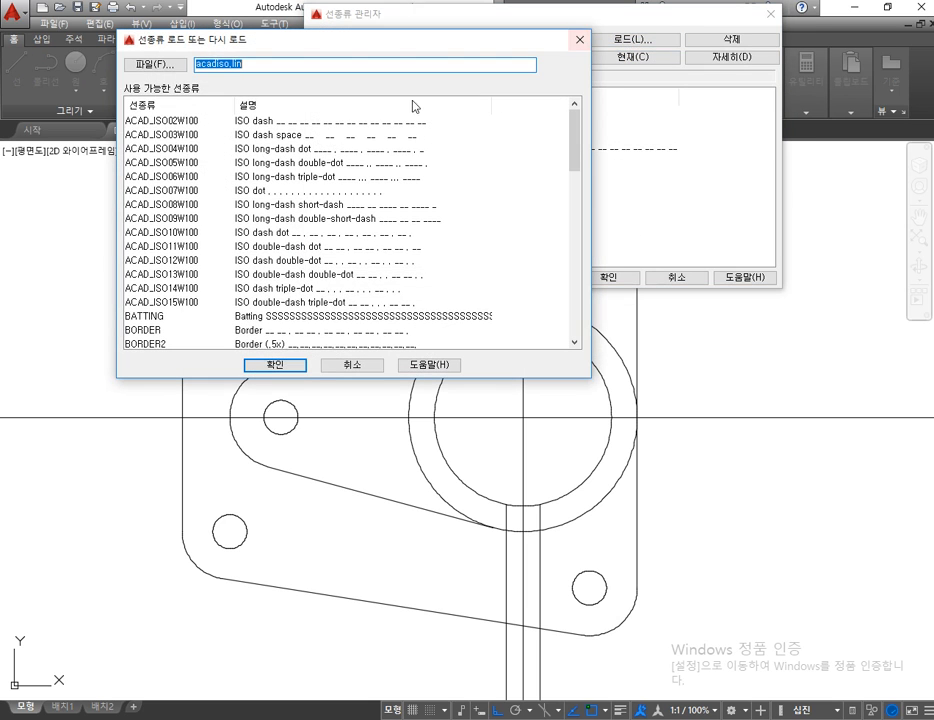
left_click(133, 262)
scroll(133, 262, "down", 2)
left_click(143, 288)
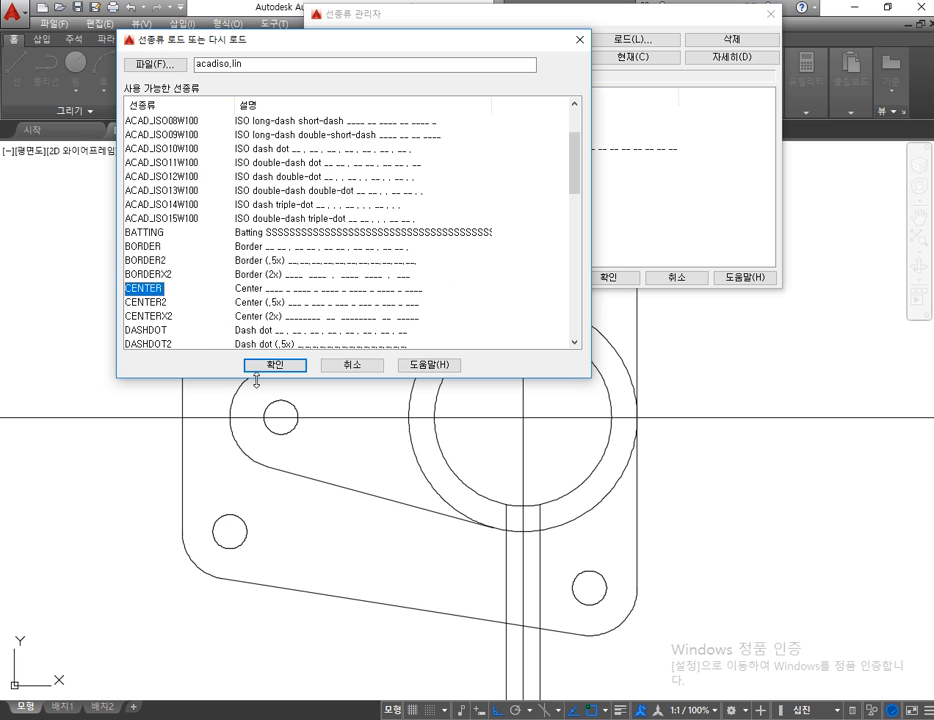
left_click(273, 365)
left_click(609, 278)
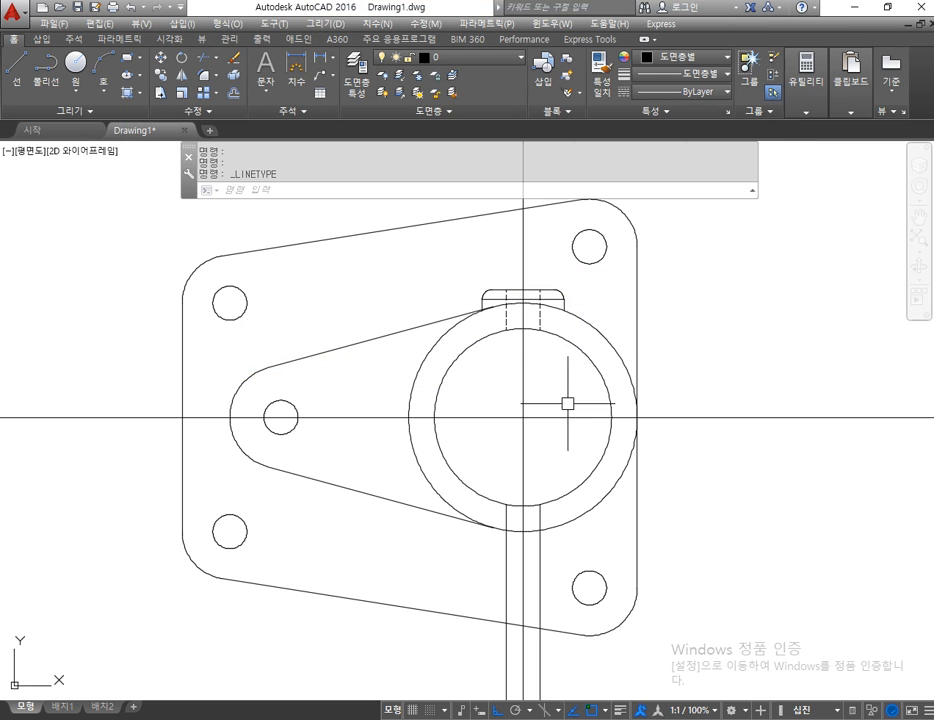
Step: Assign the CENTER linetype to the horizontal and vertical lines crossing at the large circles' centre
left_click(552, 417)
left_click(523, 385)
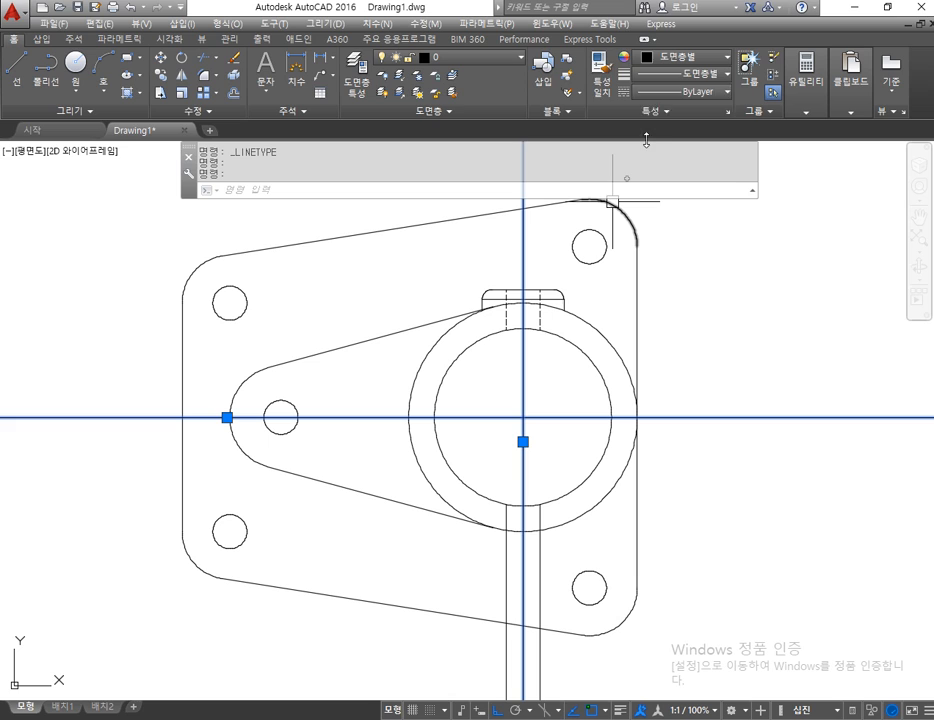
left_click(700, 91)
left_click(703, 147)
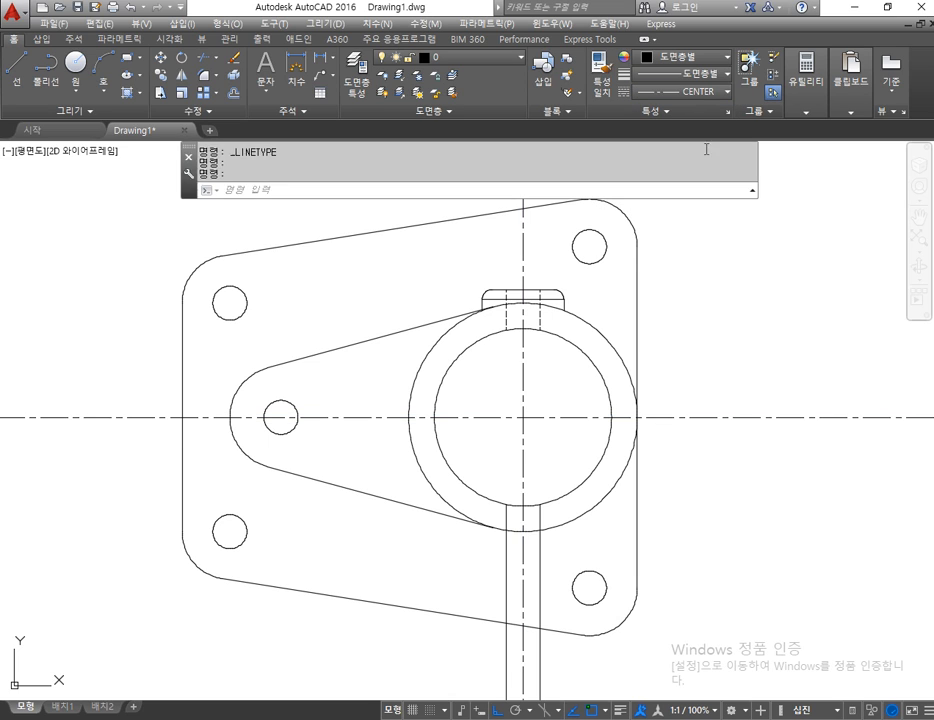
key("Escape")
key("Escape")
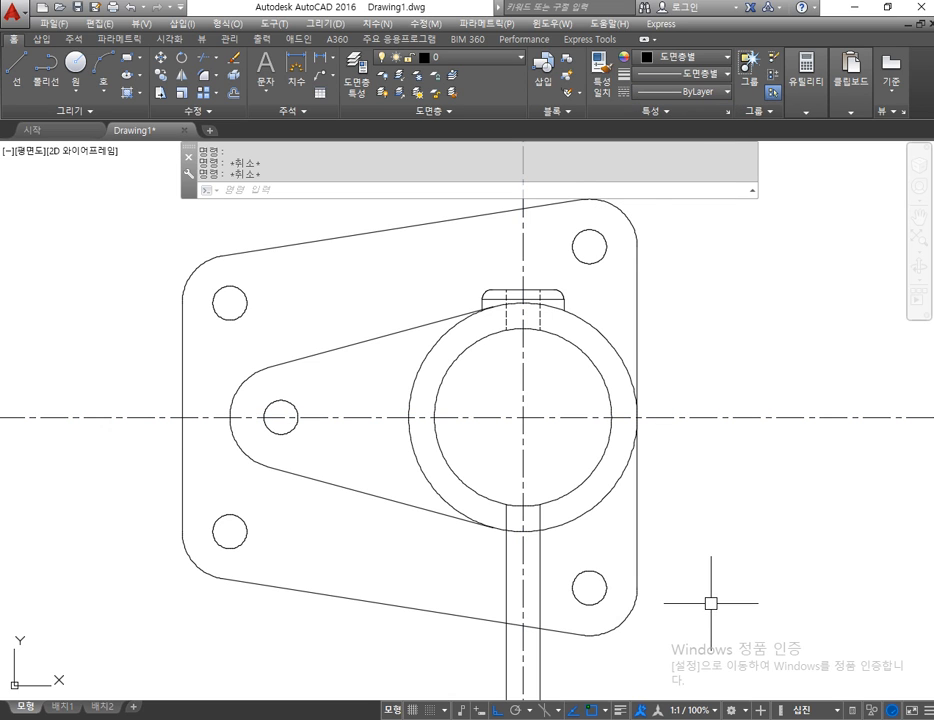
Step: Offset the plate's right, left, upper and lower straight edges outward by 10
middle_click_drag(658, 537, 646, 520)
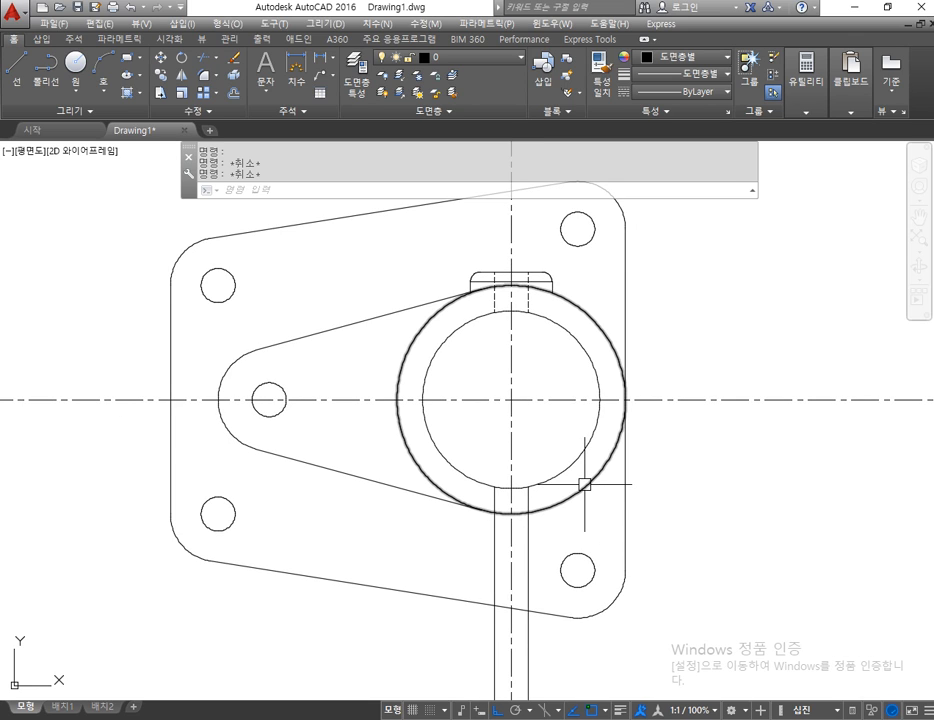
middle_click_drag(622, 470, 622, 505)
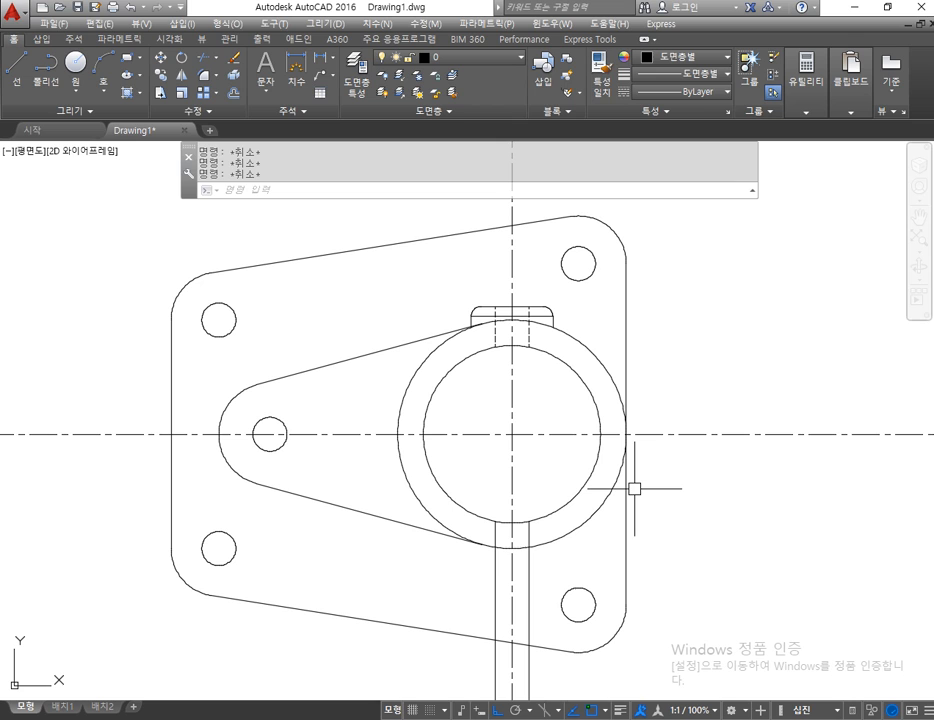
type("o")
key("Return")
type("10")
key("Return")
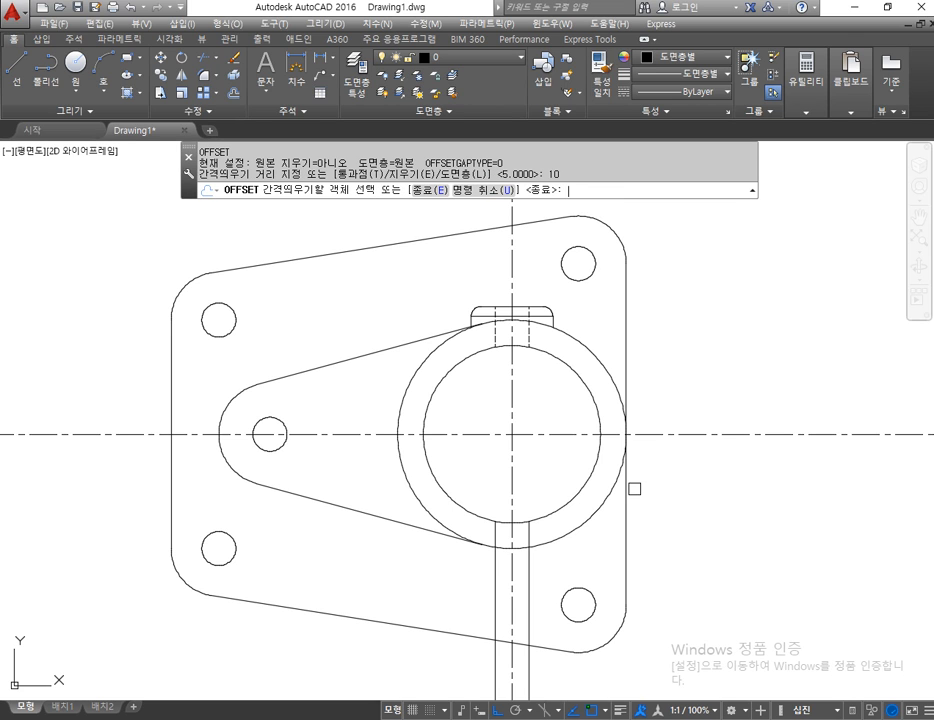
left_click(628, 271)
left_click(661, 309)
left_click(170, 400)
left_click(154, 396)
middle_click_drag(344, 351, 339, 395)
left_click(405, 288)
left_click(405, 265)
middle_click_drag(416, 497, 407, 417)
left_click(412, 593)
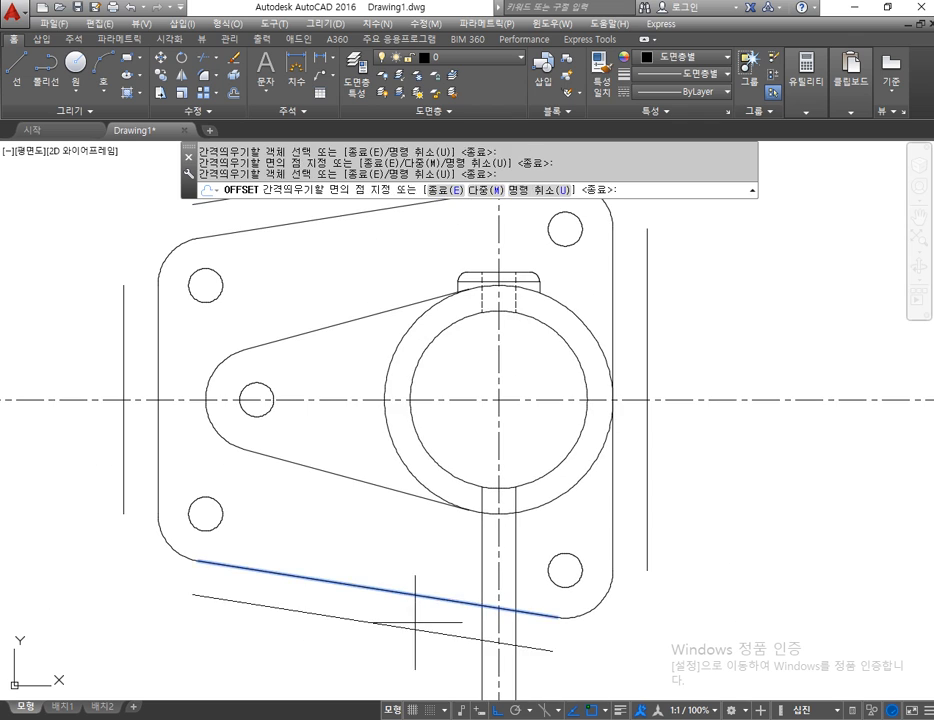
left_click(415, 621)
Step: Delete the two vertical construction lines running down from the large circles on either side of the vertical centreline
scroll(453, 614, "down", 2)
middle_click_drag(522, 634, 502, 576)
key("Escape")
left_click(482, 622)
left_click(445, 636)
key("Delete")
key("Escape")
Step: Trim both centrelines' ends beyond the four offset edge lines around the plate
type("tr")
key("Return")
left_click(590, 637)
left_click(204, 265)
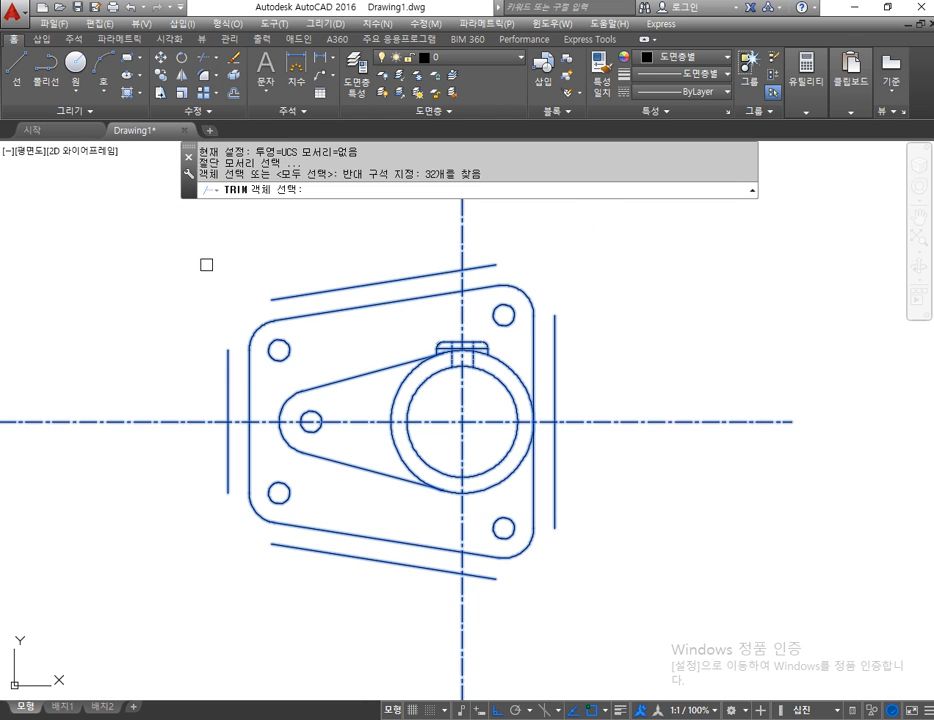
key("Return")
left_click(453, 236)
left_click(486, 229)
left_click(174, 411)
left_click(140, 446)
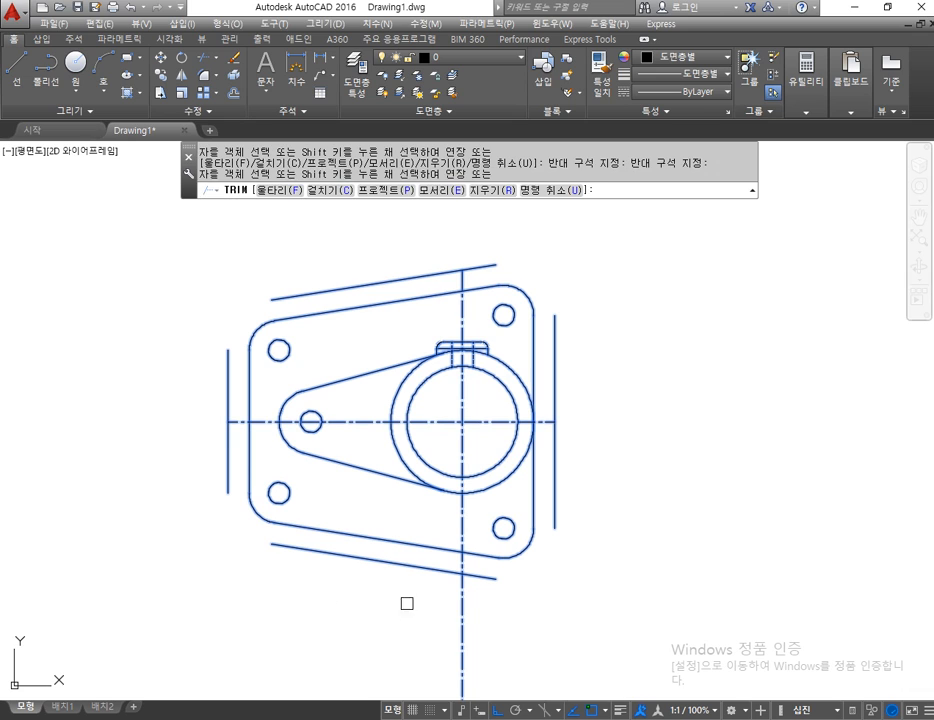
key("Return")
Step: Delete the four offset edge lines around the plate
left_click(472, 575)
key("Delete")
left_click(554, 490)
key("Delete")
left_click(388, 281)
key("Delete")
left_click(227, 368)
key("Delete")
middle_click_drag(412, 503, 372, 473)
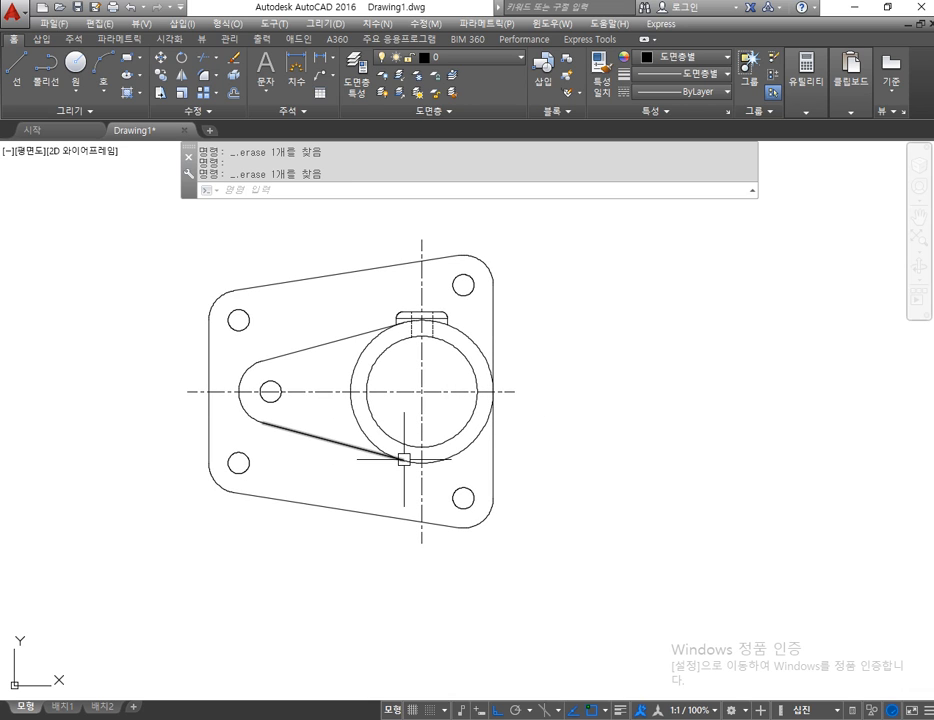
Step: Mirror the filleted tab and its hidden lines about the horizontal centreline, keeping the original
scroll(386, 330, "up", 4)
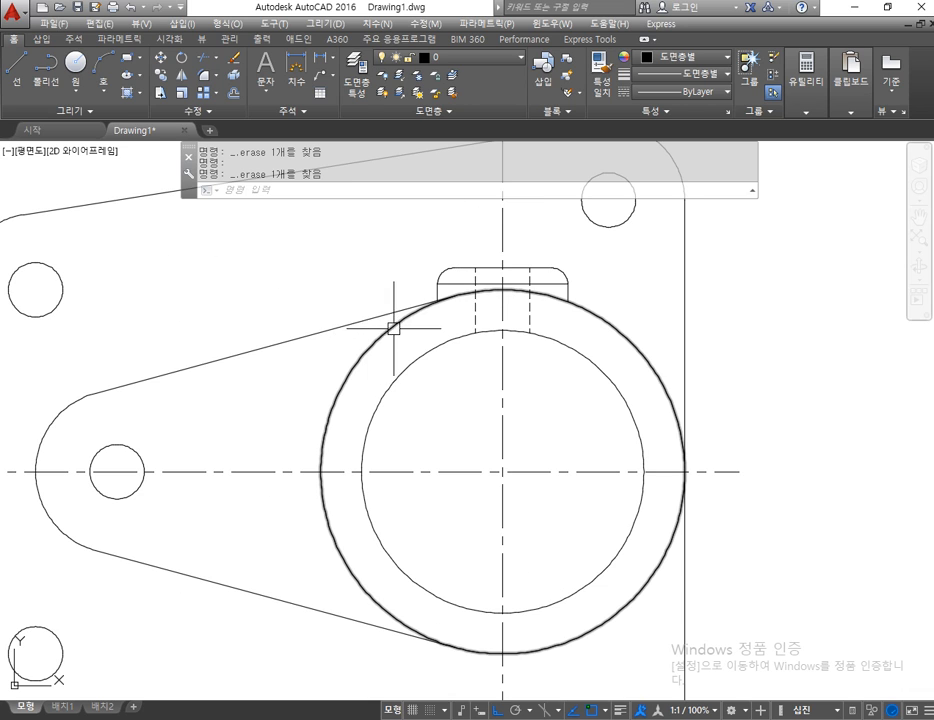
left_click(181, 77)
left_click(347, 233)
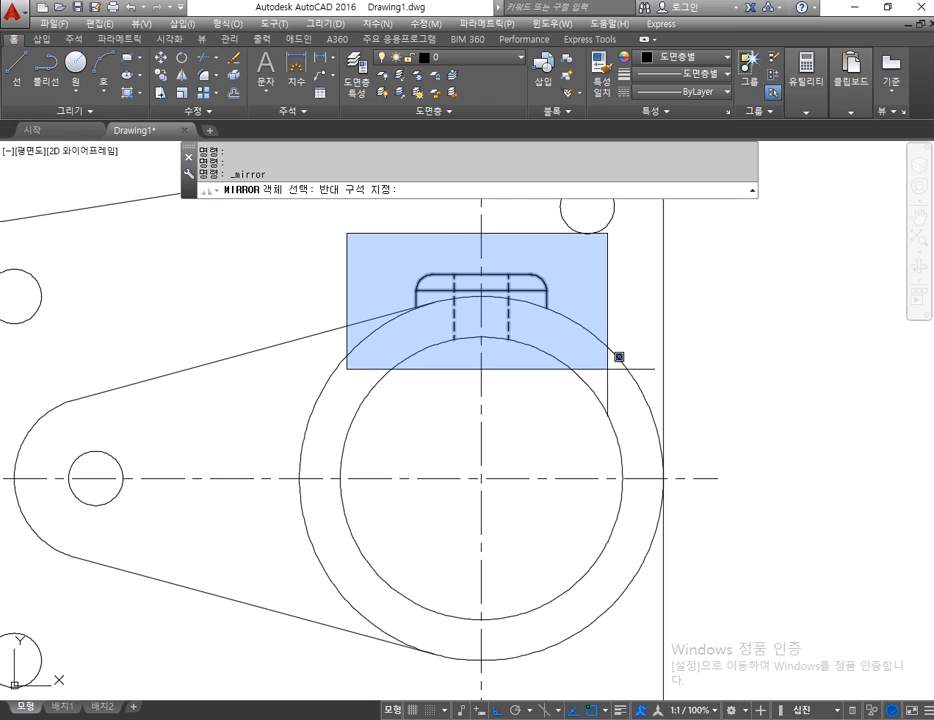
left_click(619, 356)
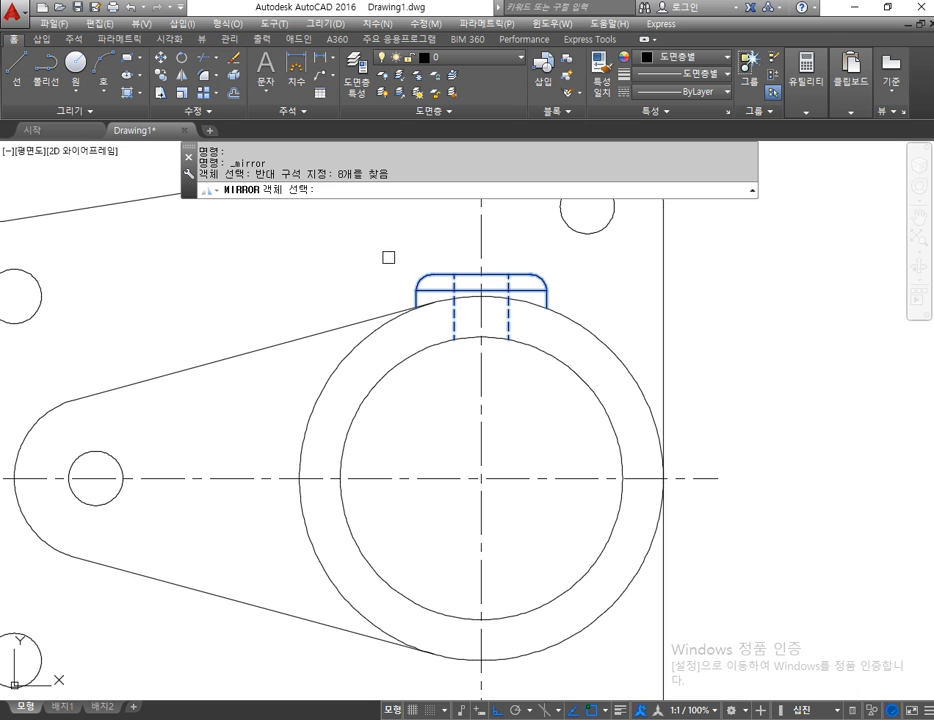
left_click(344, 246)
left_click(608, 388)
left_click(576, 400)
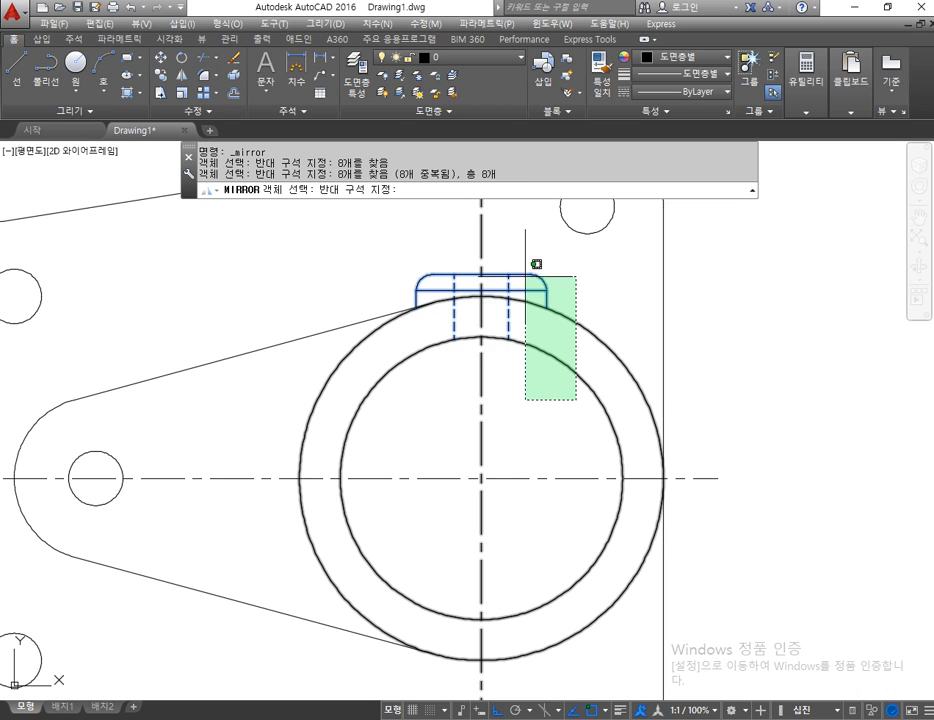
left_click(753, 334)
left_click(347, 232)
left_click(580, 345)
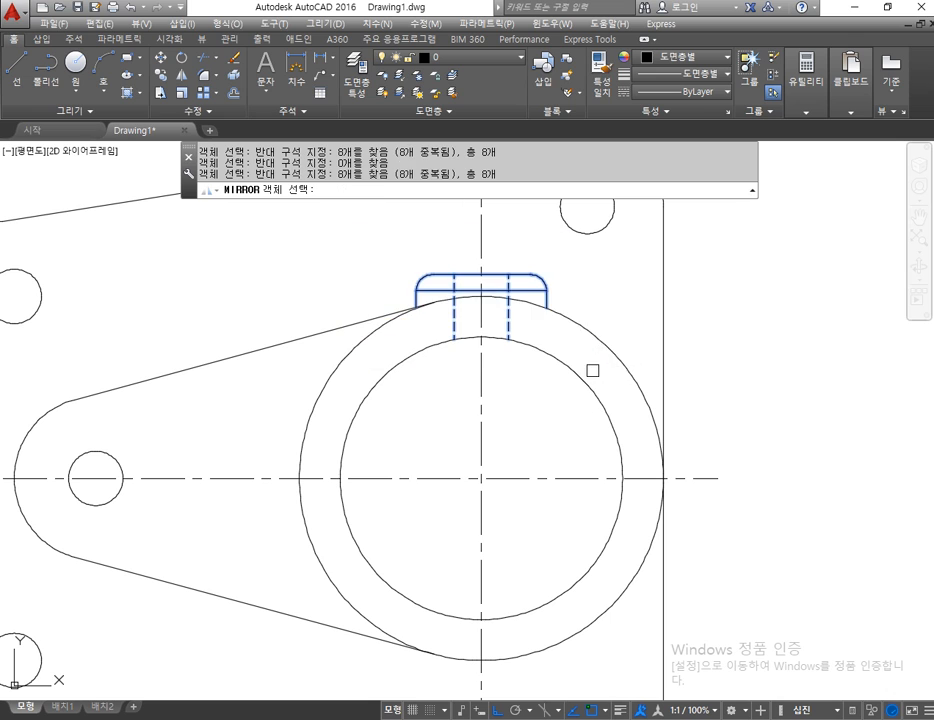
middle_click_drag(630, 482, 478, 413)
key("Return")
left_click(478, 413)
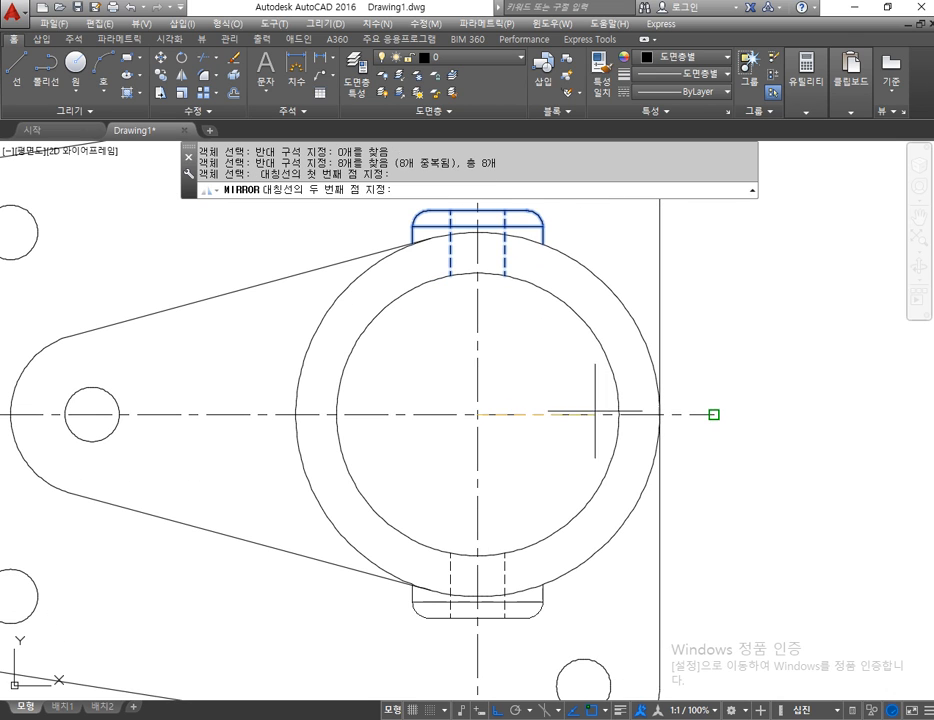
left_click(714, 413)
key("Return")
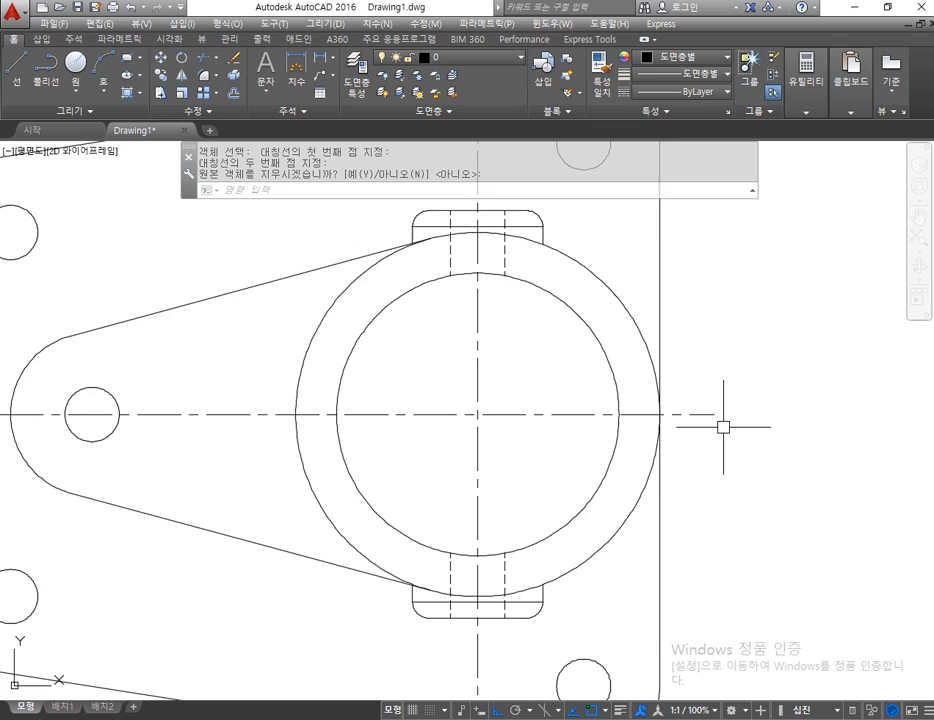
scroll(767, 527, "down", 2)
middle_click_drag(767, 527, 733, 533)
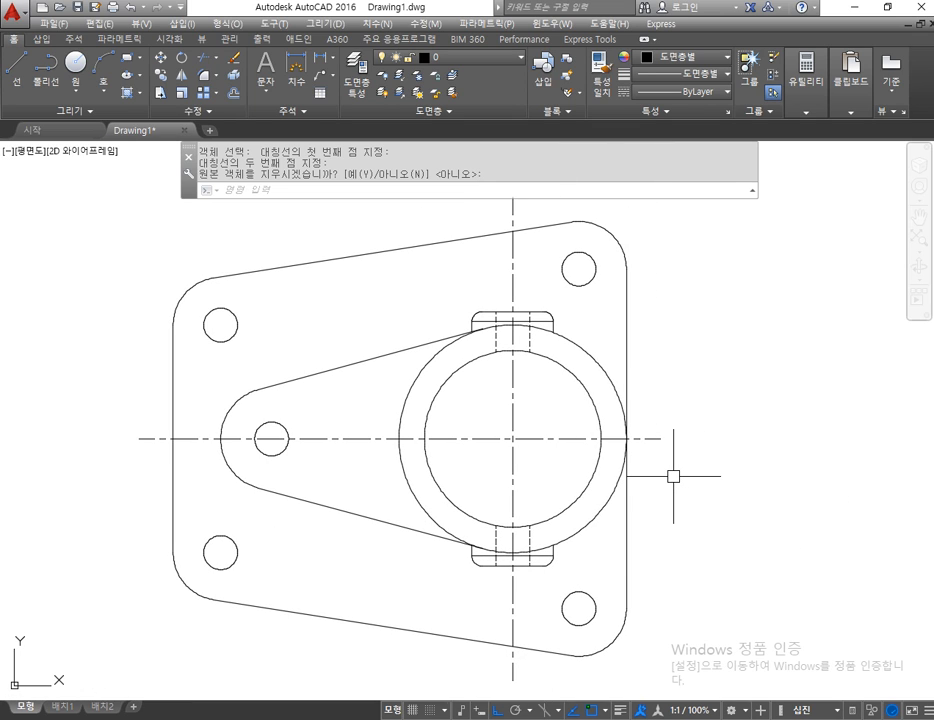
key("Escape")
key("Escape")
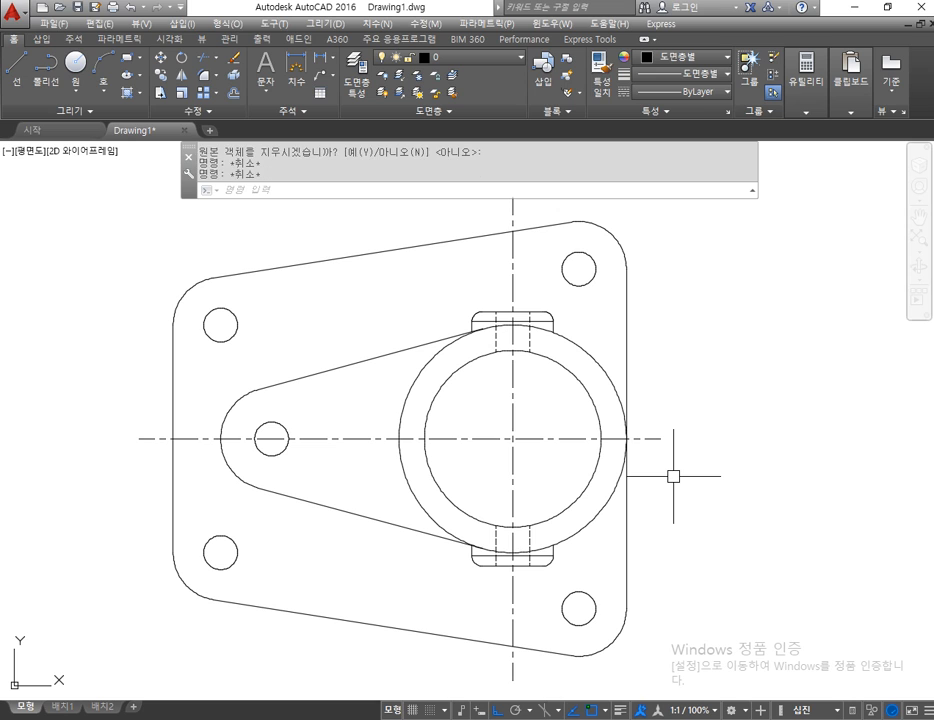
Step: Offset the horizontal centreline by 2.5 both above and below
type("o")
key("Return")
type("2.5")
key("Return")
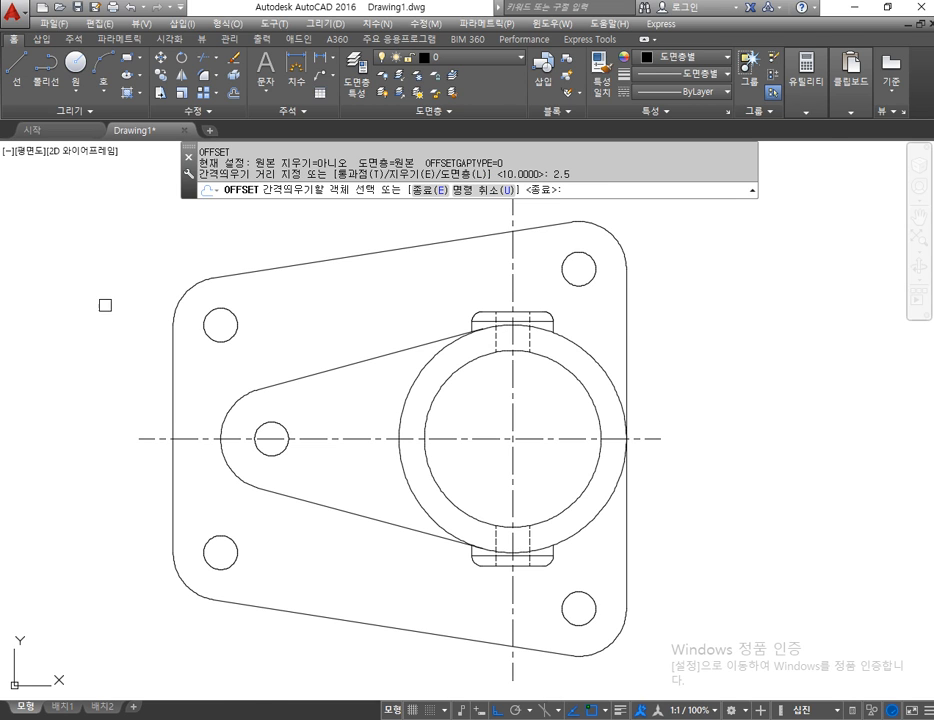
scroll(180, 442, "up", 2)
left_click(189, 438)
left_click(217, 395)
left_click(217, 436)
left_click(219, 486)
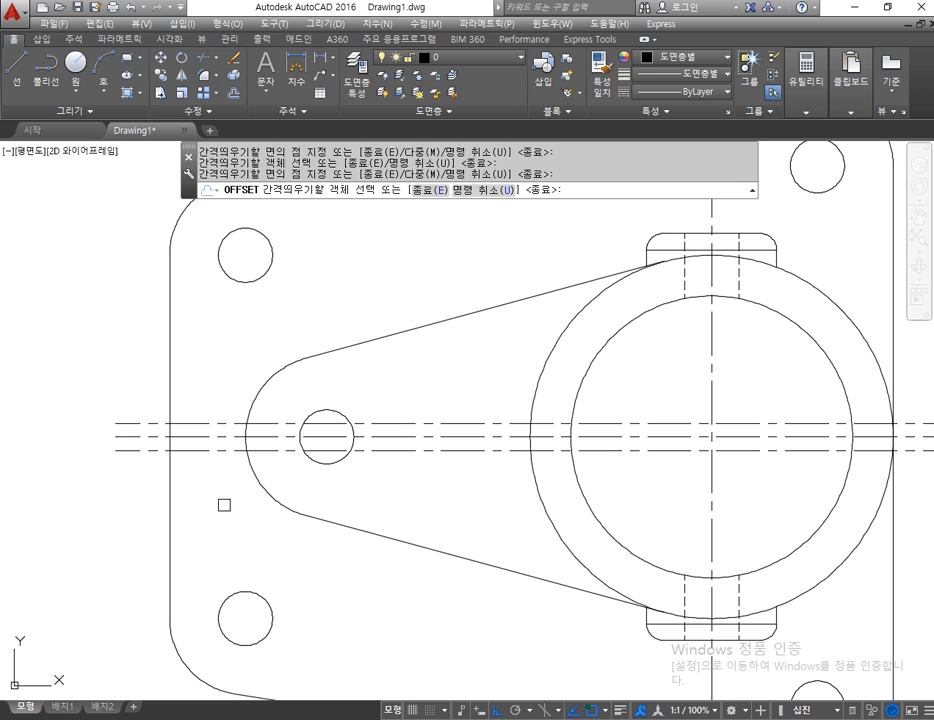
key("Escape")
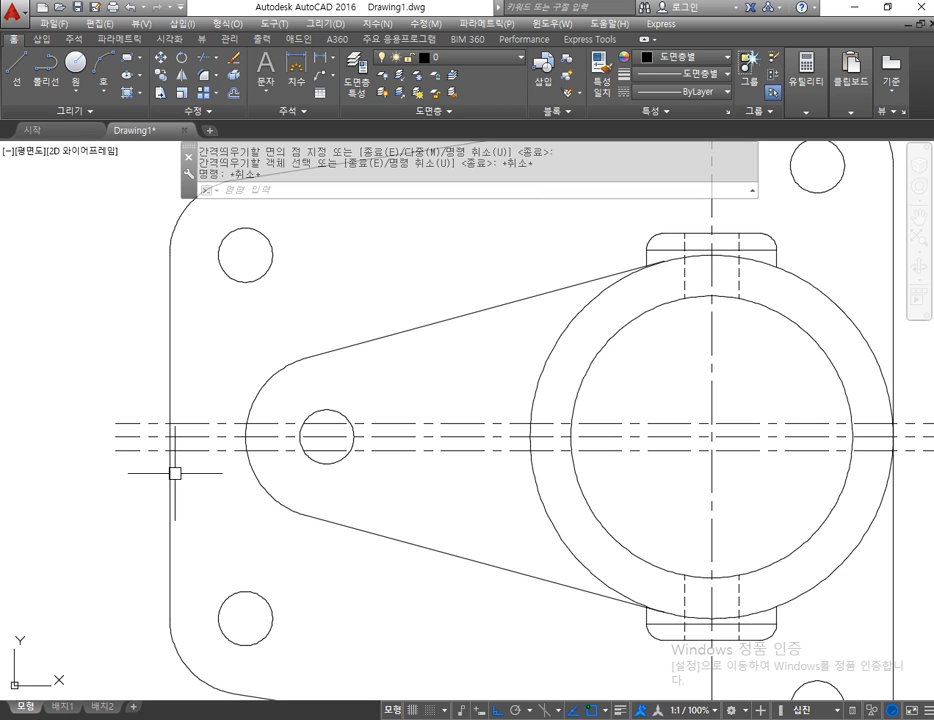
Step: Change the linetype of the two lines offset from the horizontal centreline to ByLayer
middle_click_drag(170, 469, 244, 442)
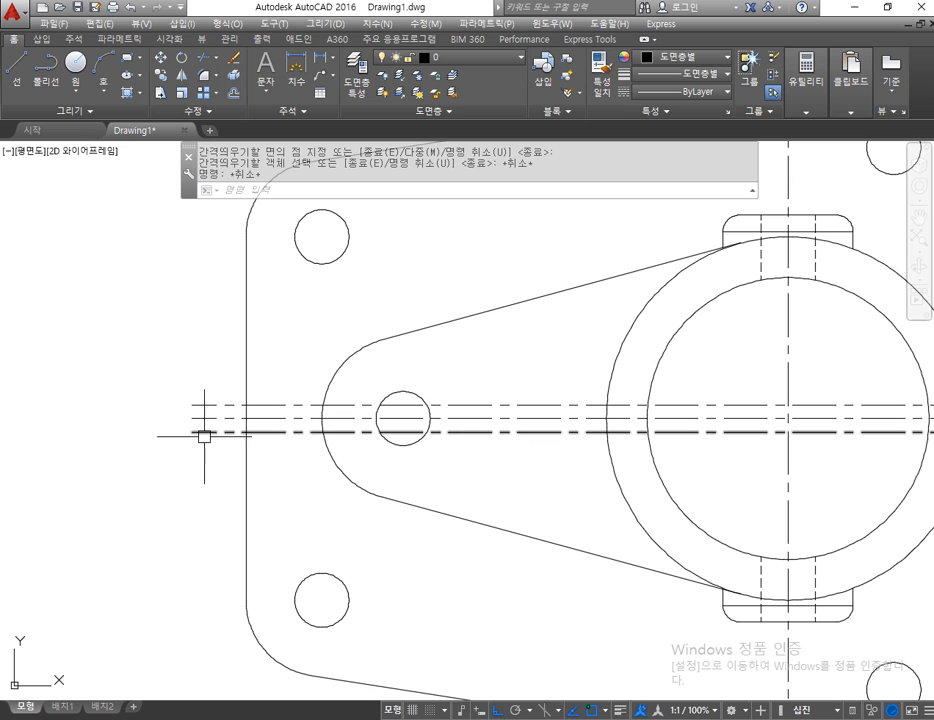
left_click(199, 431)
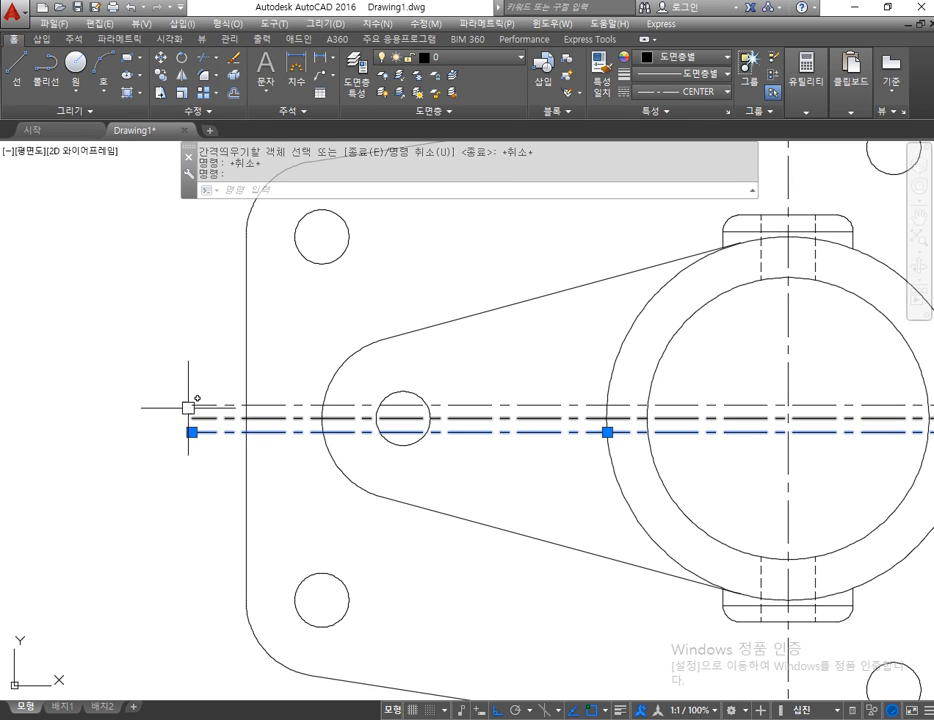
left_click(190, 405)
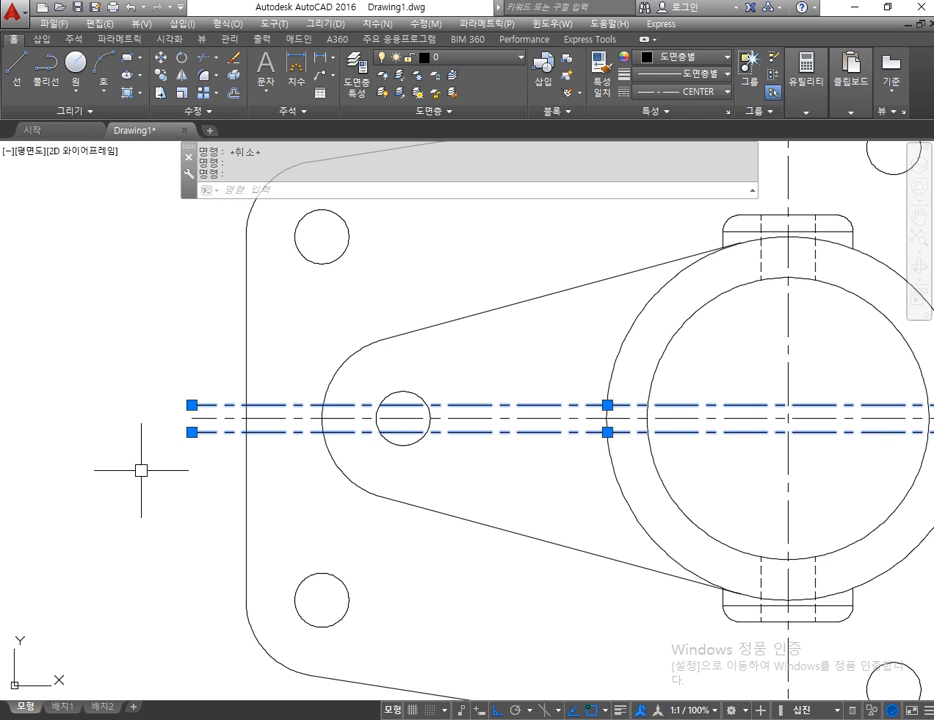
left_click(704, 92)
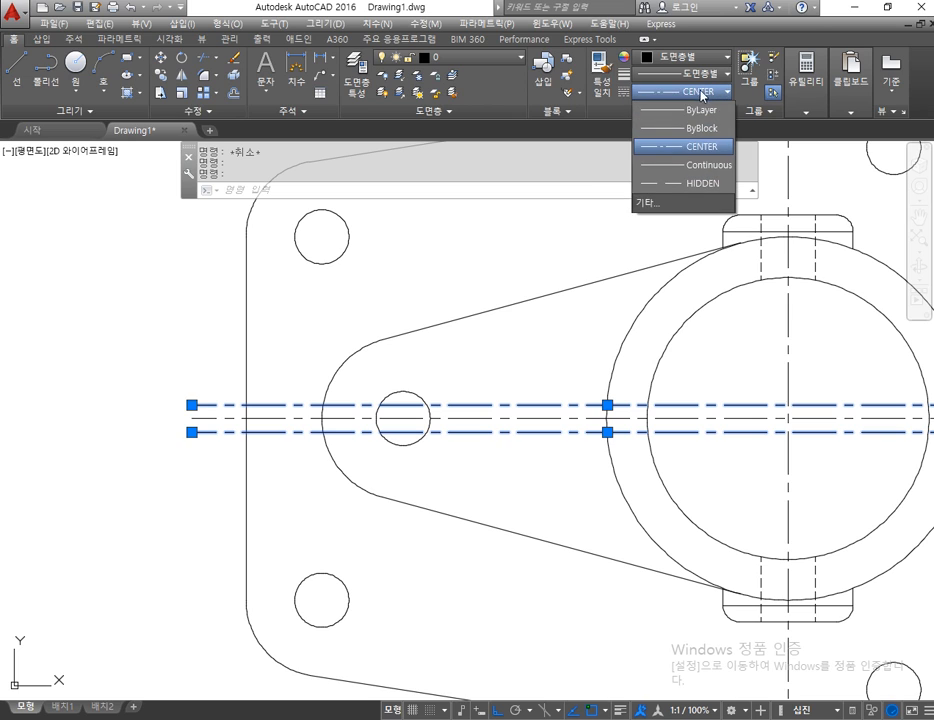
left_click(701, 110)
key("Escape")
key("Escape")
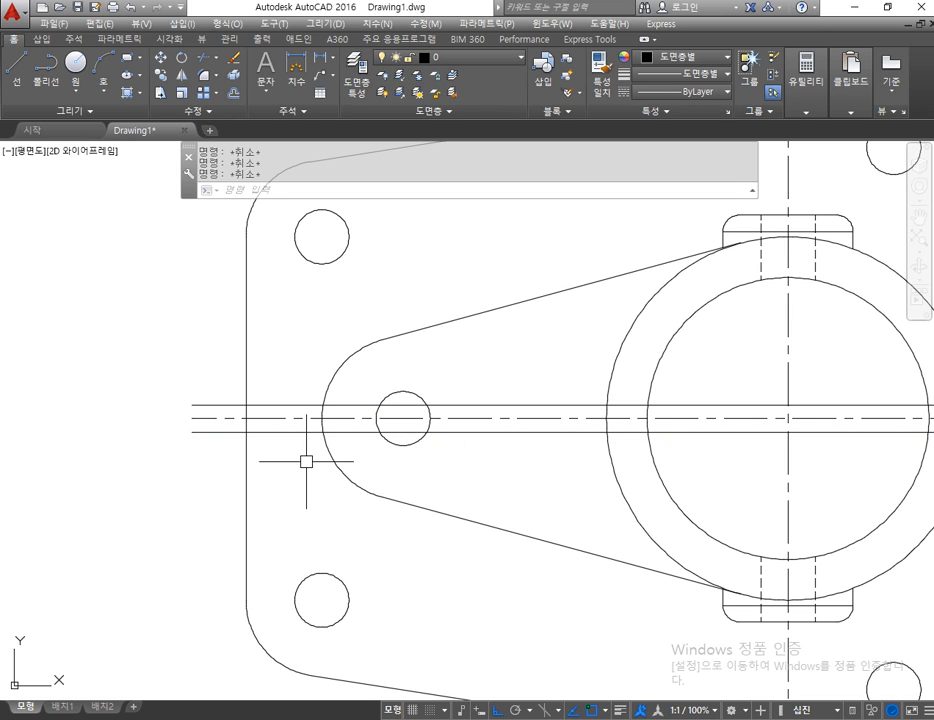
Step: Trim the two offset lines so they span only between the plate's left edge and the arm's rounded end
type("tr")
key("Return")
left_click(325, 440)
left_click(246, 444)
key("Return")
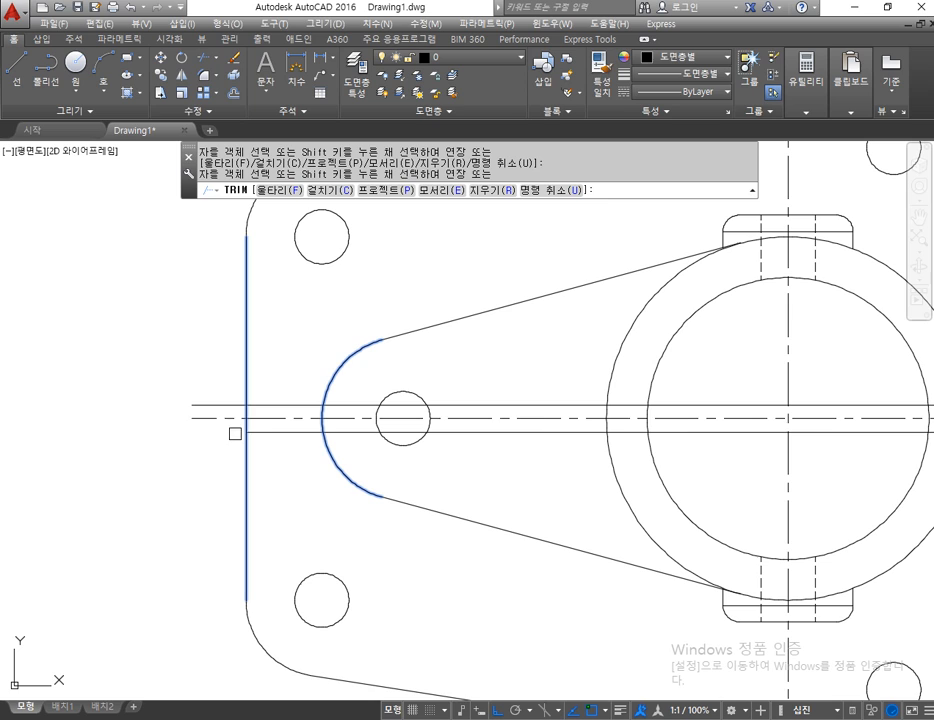
left_click(235, 407)
left_click(317, 403)
left_click(340, 407)
left_click(363, 432)
key("Escape")
key("Escape")
key("Escape")
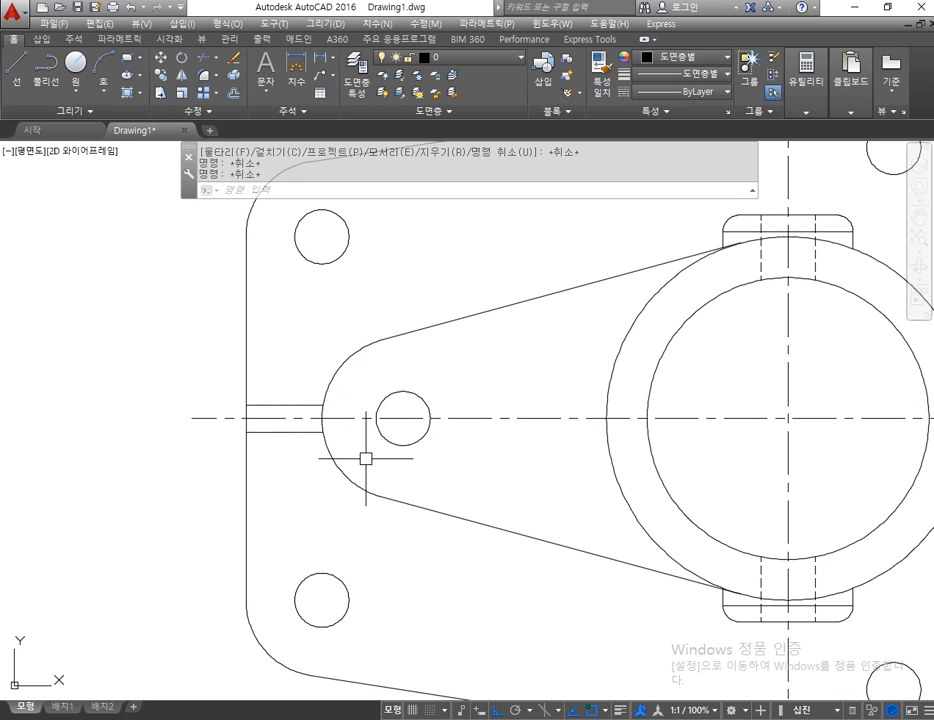
scroll(370, 456, "down", 3)
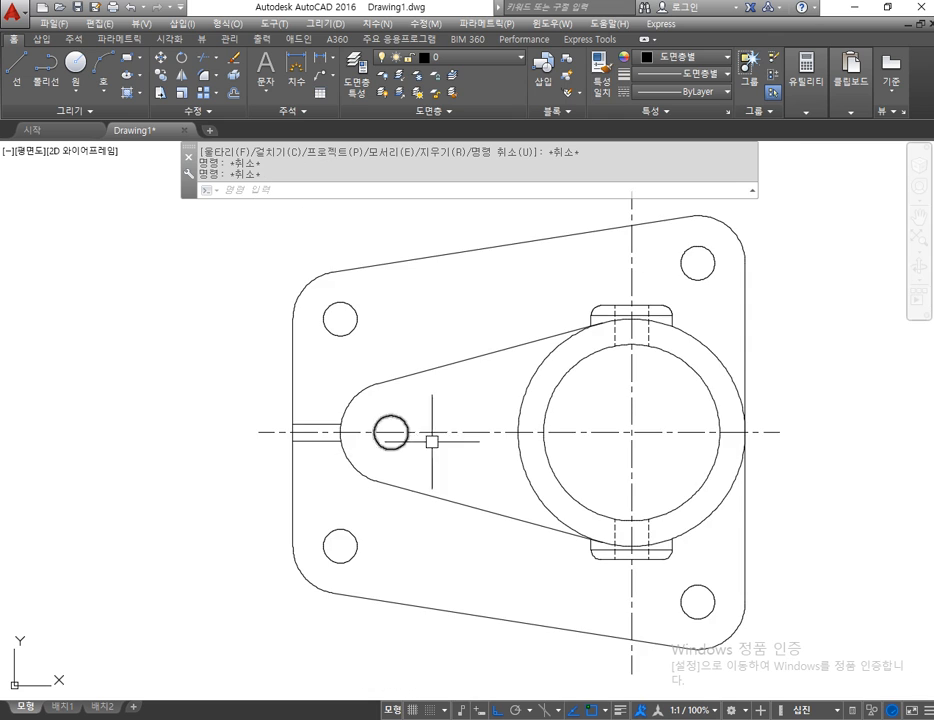
middle_click_drag(427, 442, 309, 455)
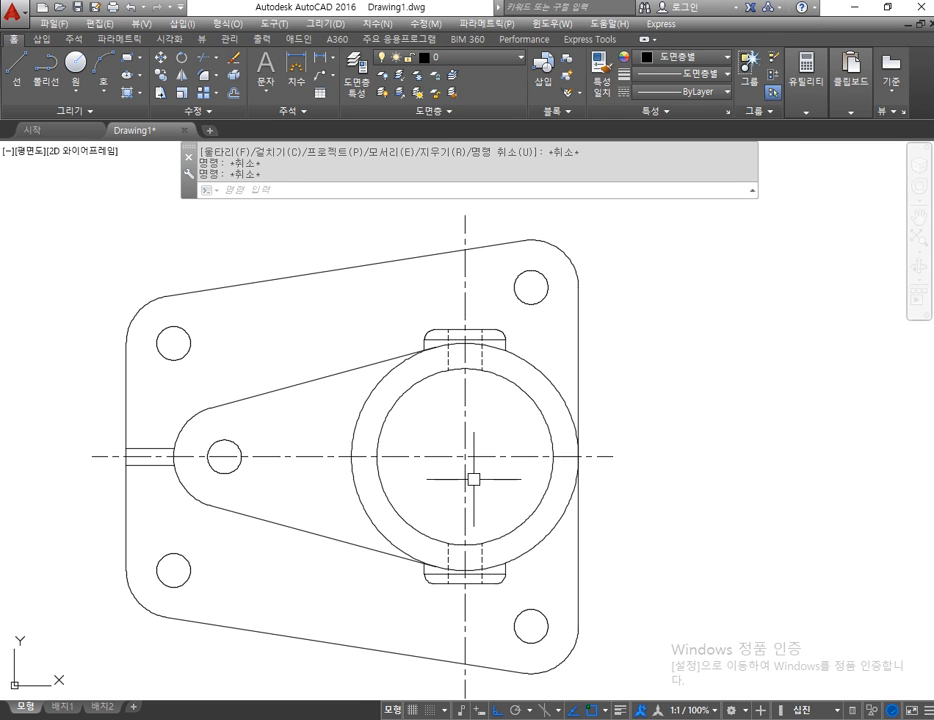
scroll(474, 479, "down", 2)
scroll(480, 477, "up", 2)
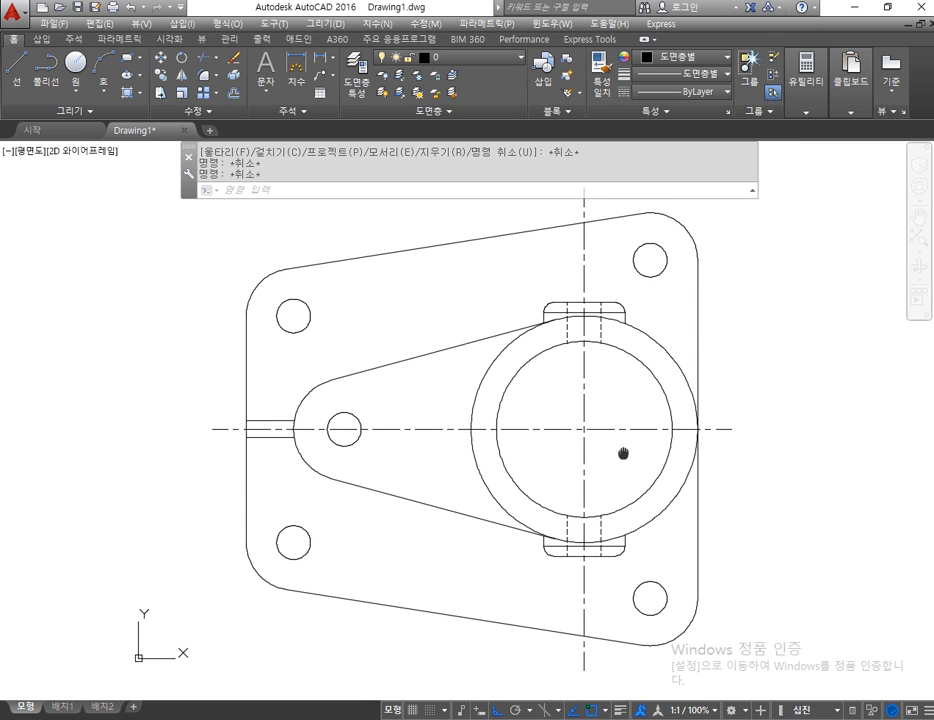